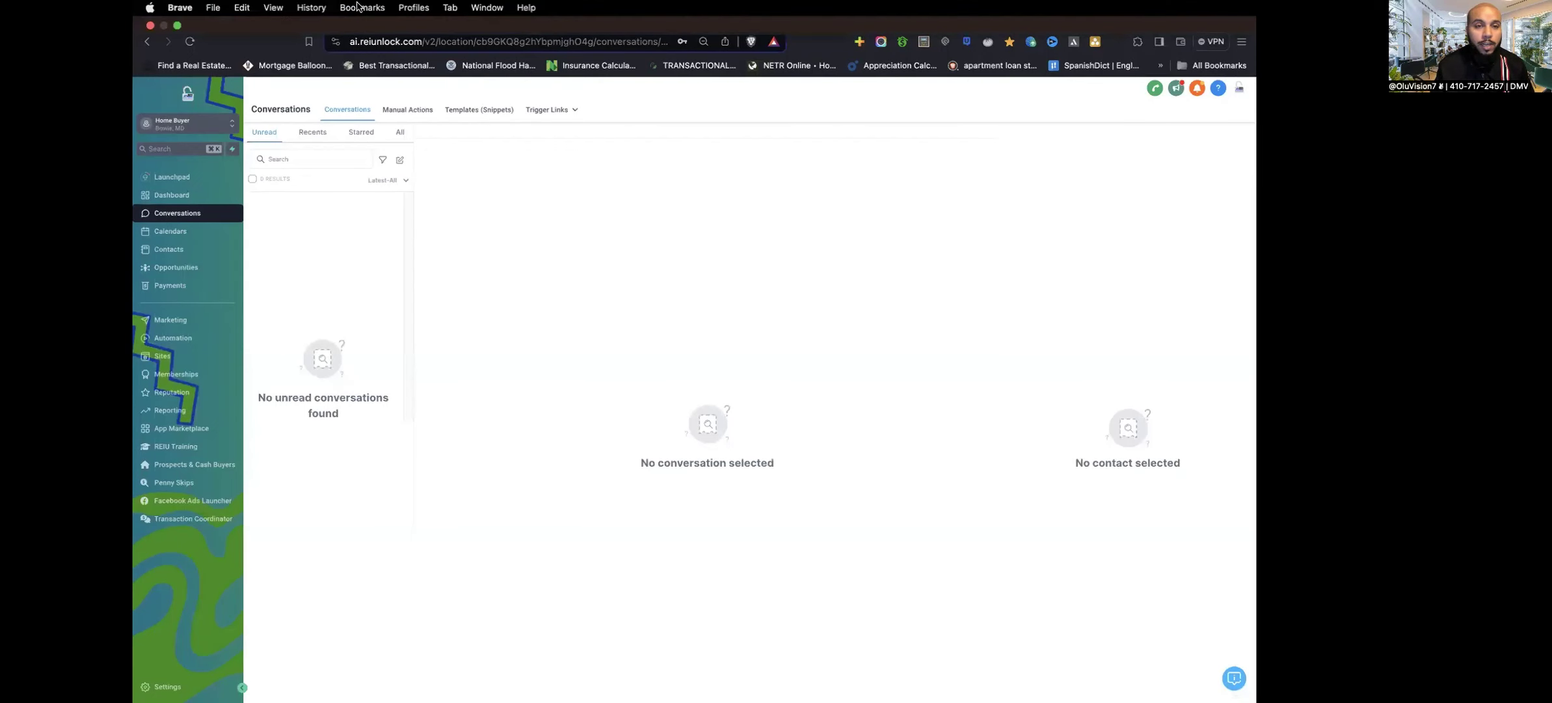
Step: Move the REI Unlock tab after the Onboarding Client Info Template tab to show that document
left_click(252, 32)
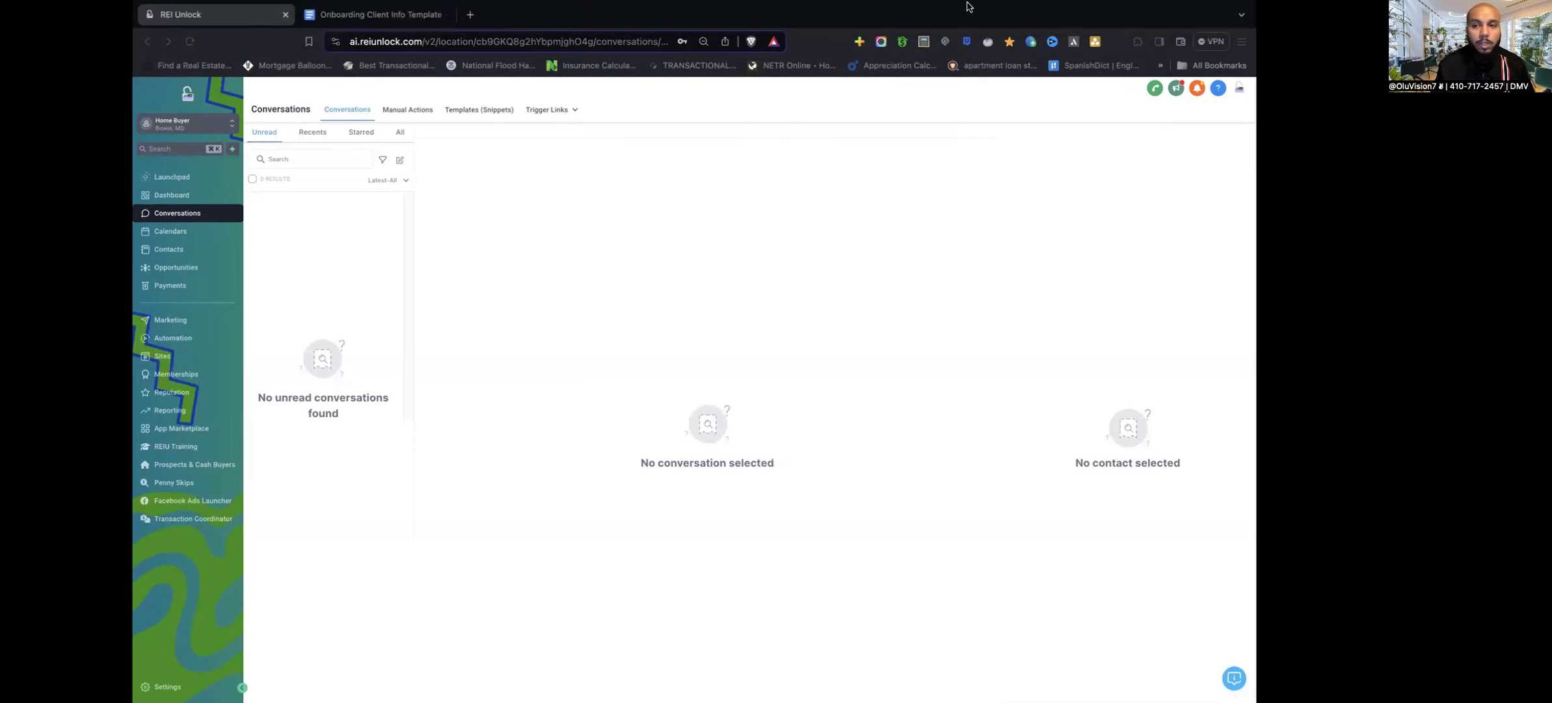
mouse_move(1025, 7)
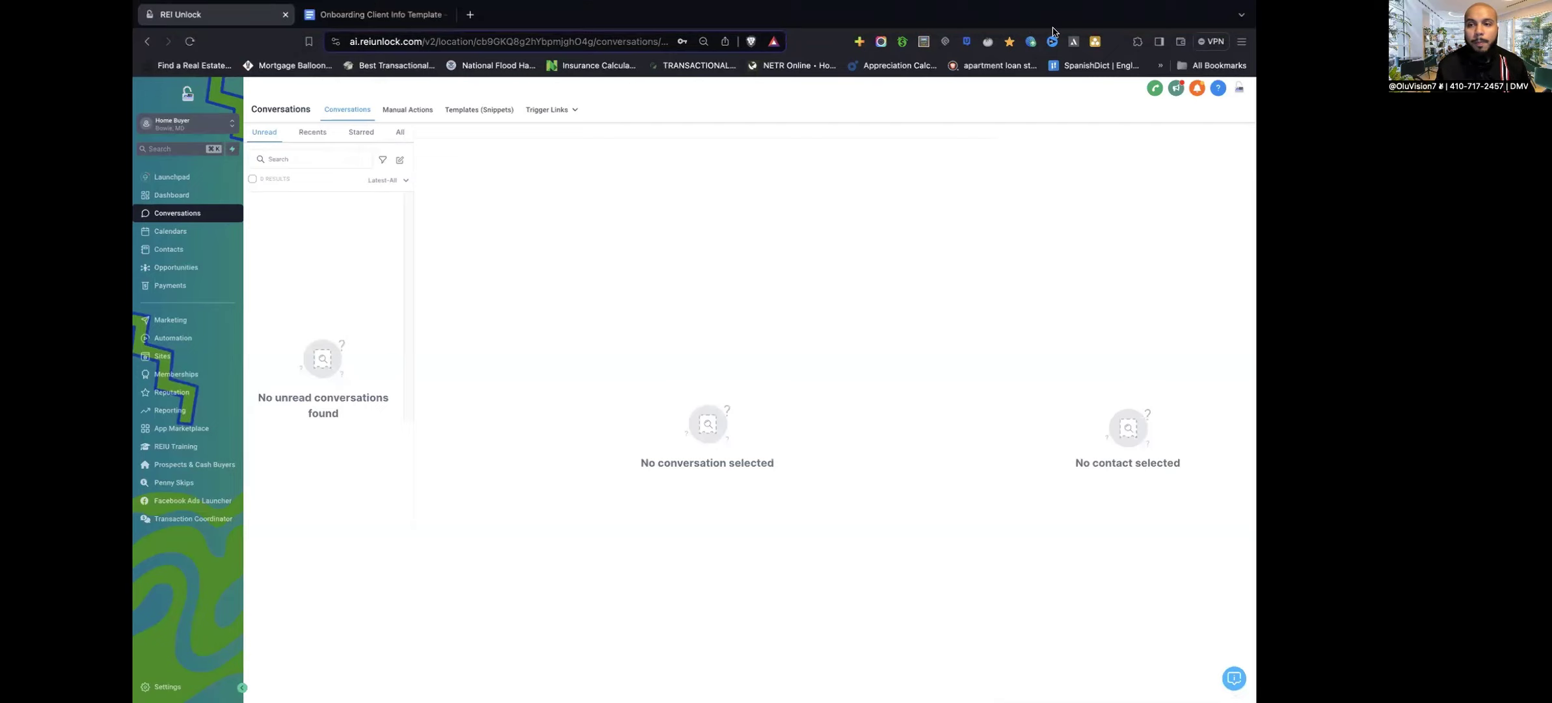
left_click_drag(266, 18, 428, 15)
left_click(214, 14)
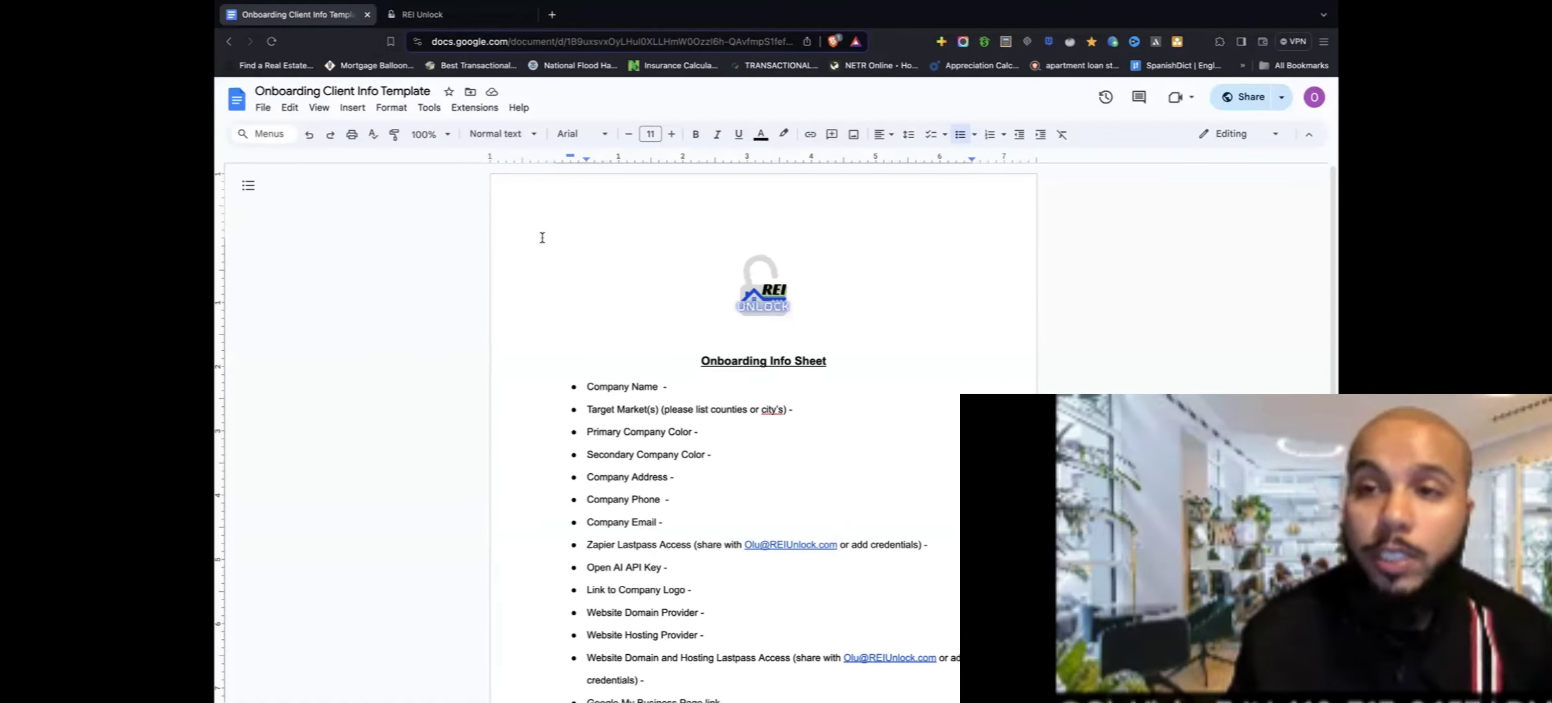
left_click(542, 238)
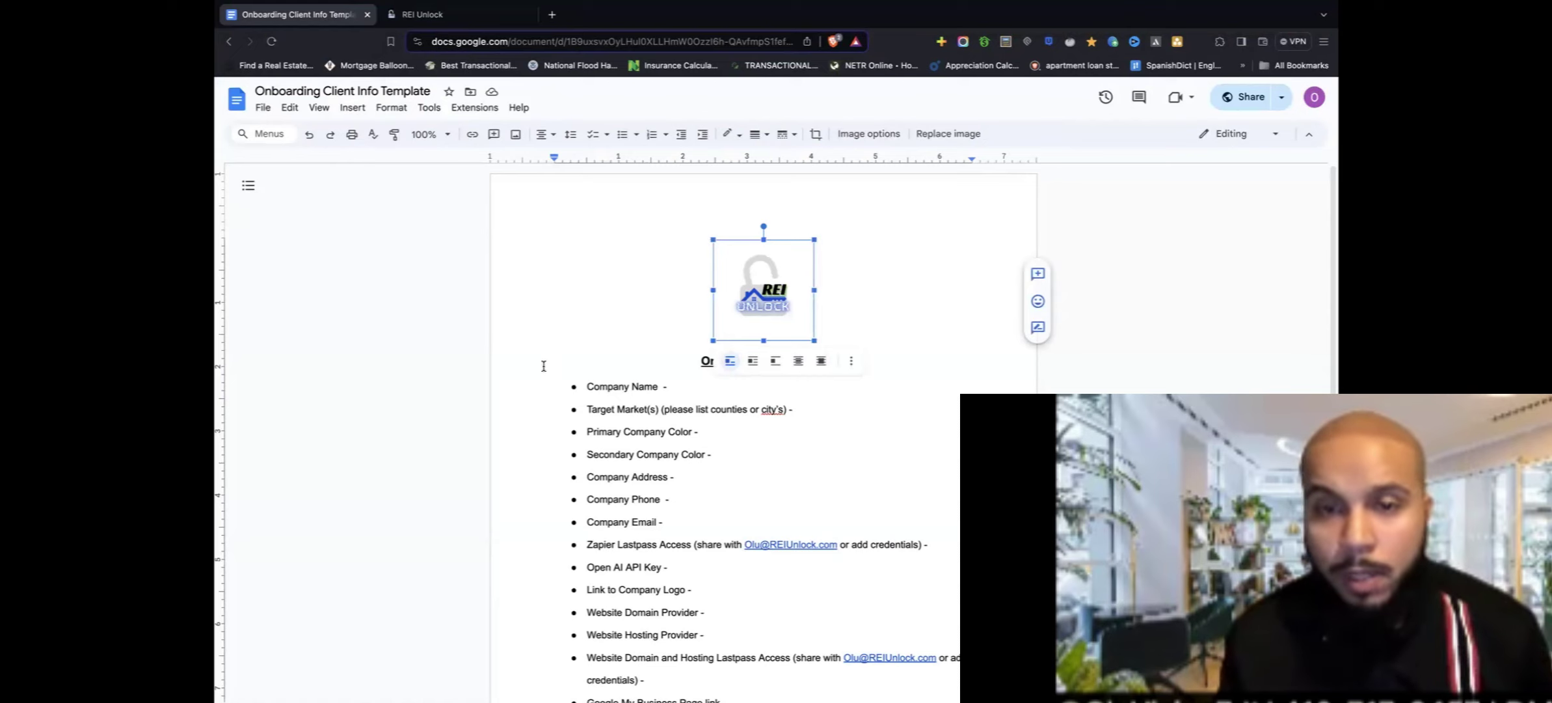
left_click(586, 378)
scroll(596, 374, "down", 2)
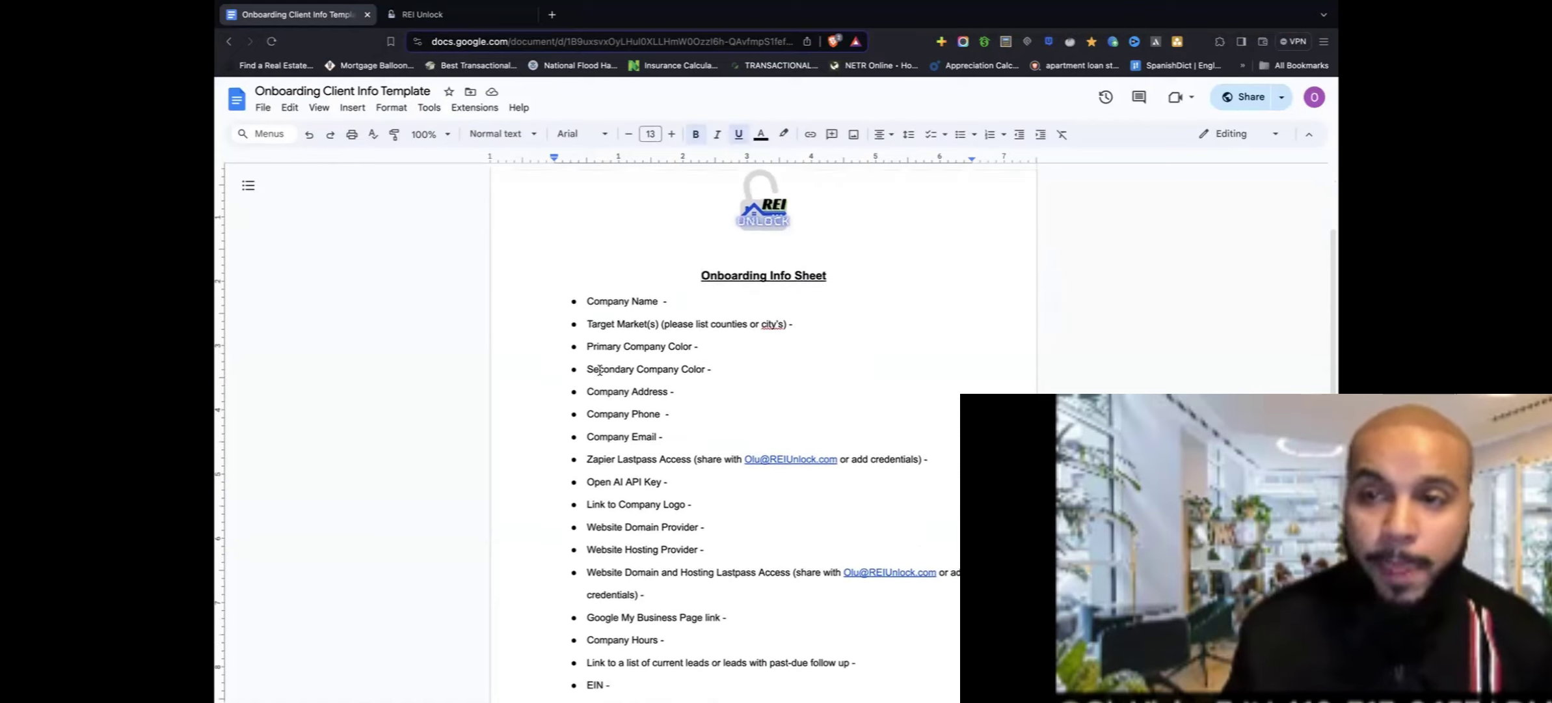
scroll(602, 364, "down", 1)
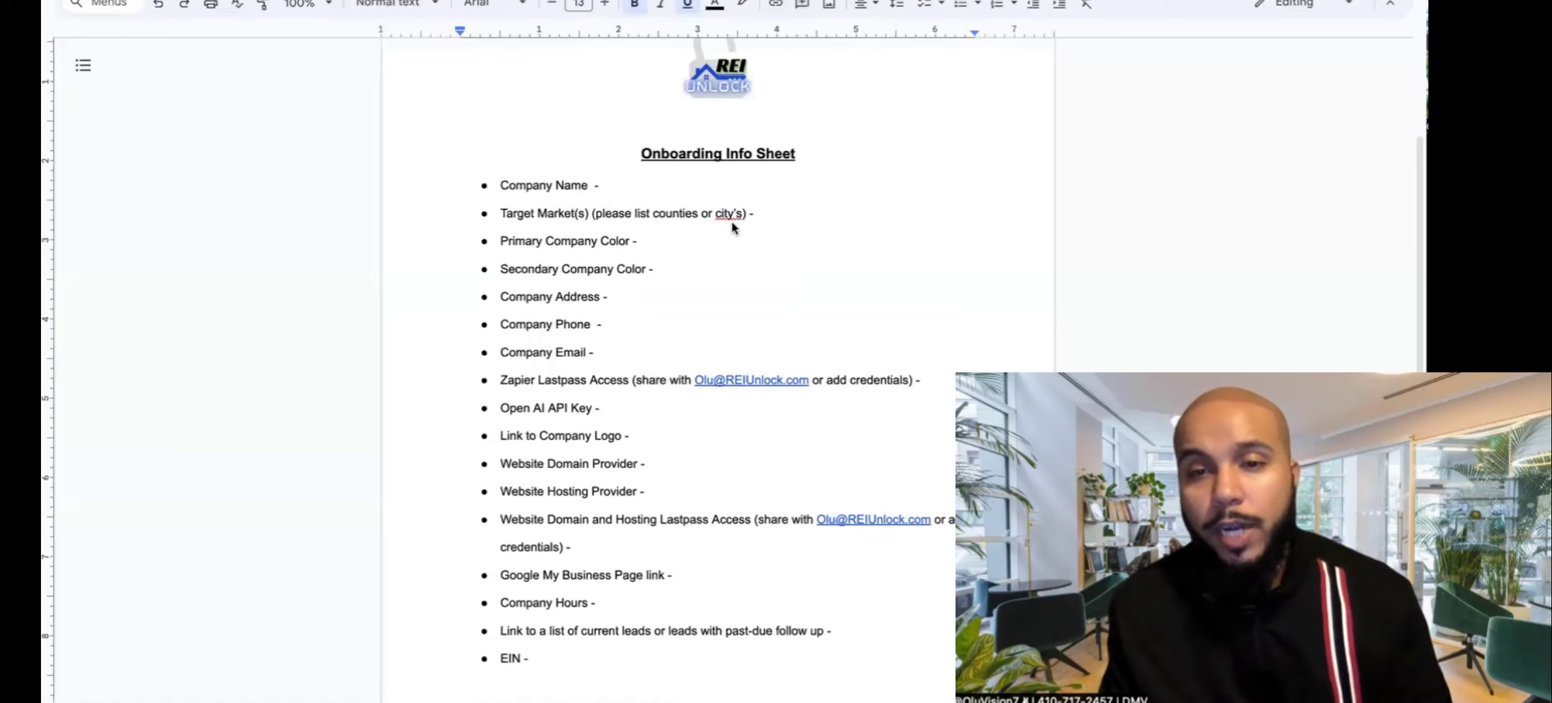
scroll(642, 274, "down", 1)
scroll(642, 274, "down", 1)
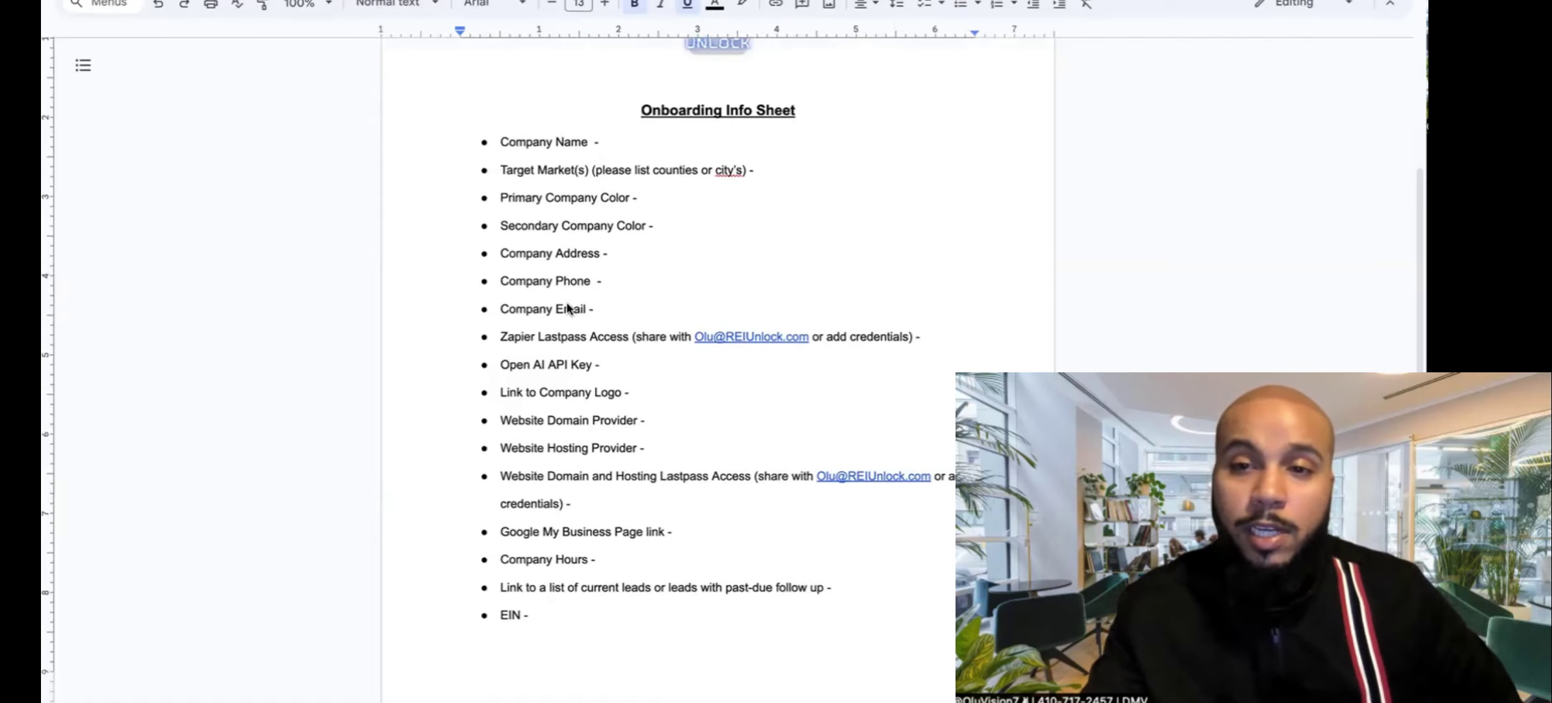
scroll(567, 308, "down", 2)
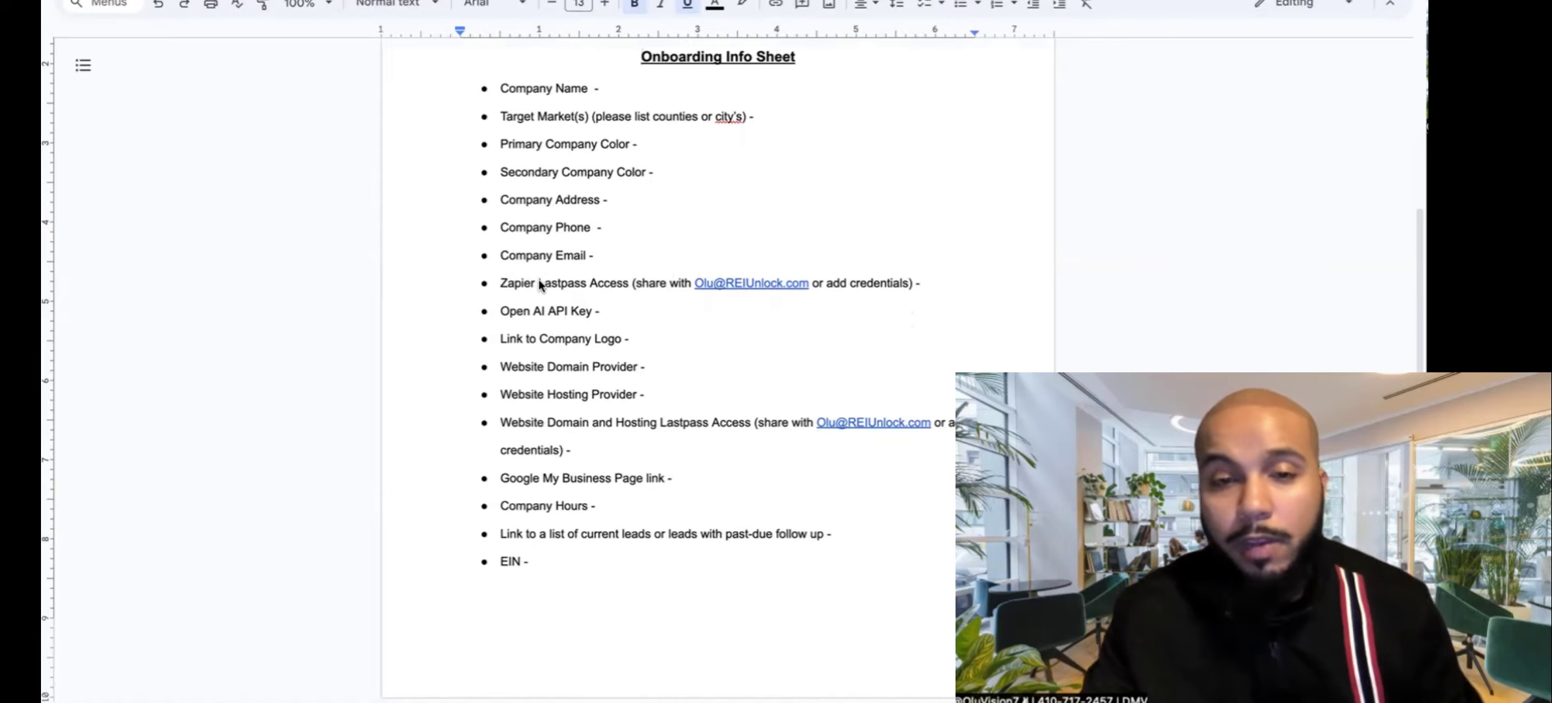
Step: Scroll the checklist and point out the Link to Company Logo, Company Hours and EIN items
scroll(539, 299, "down", 1)
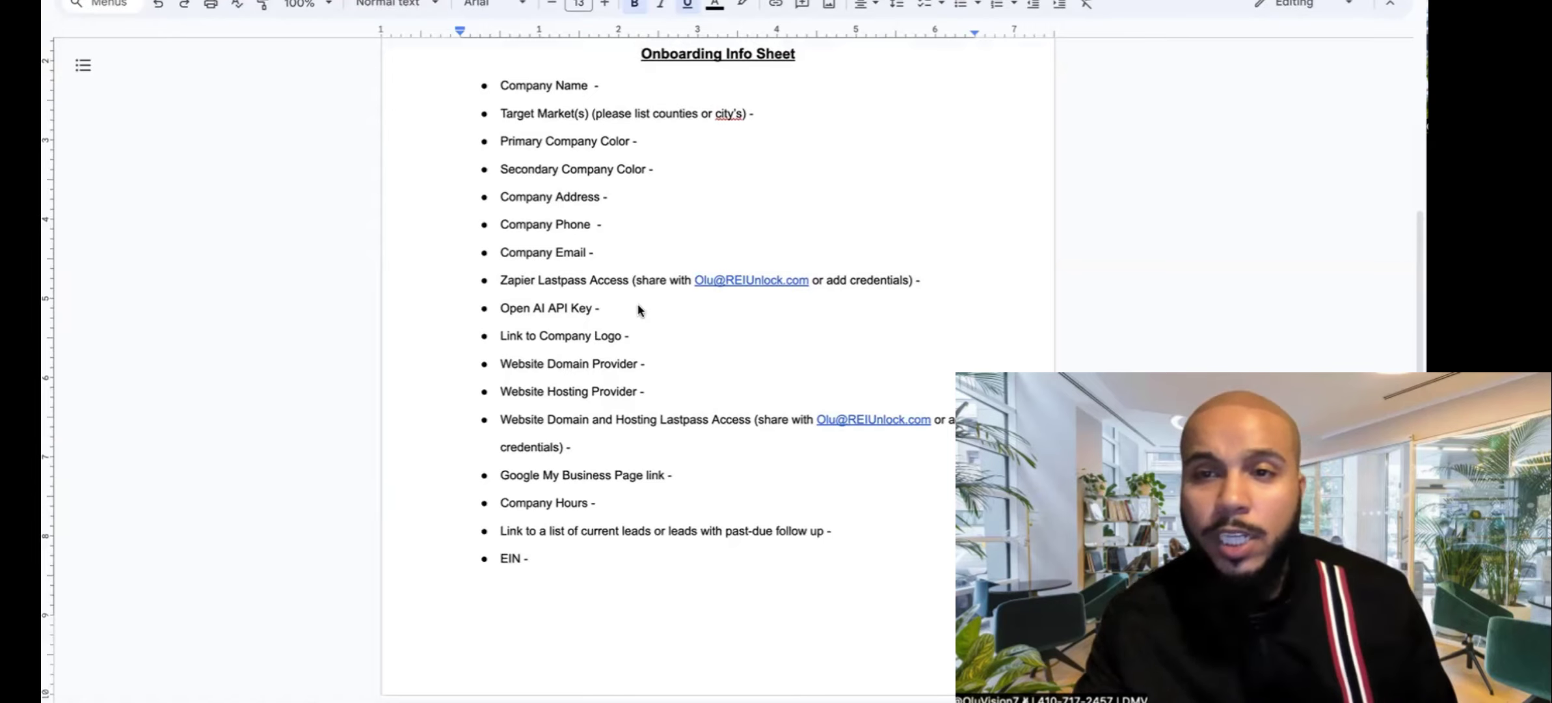
left_click(619, 337)
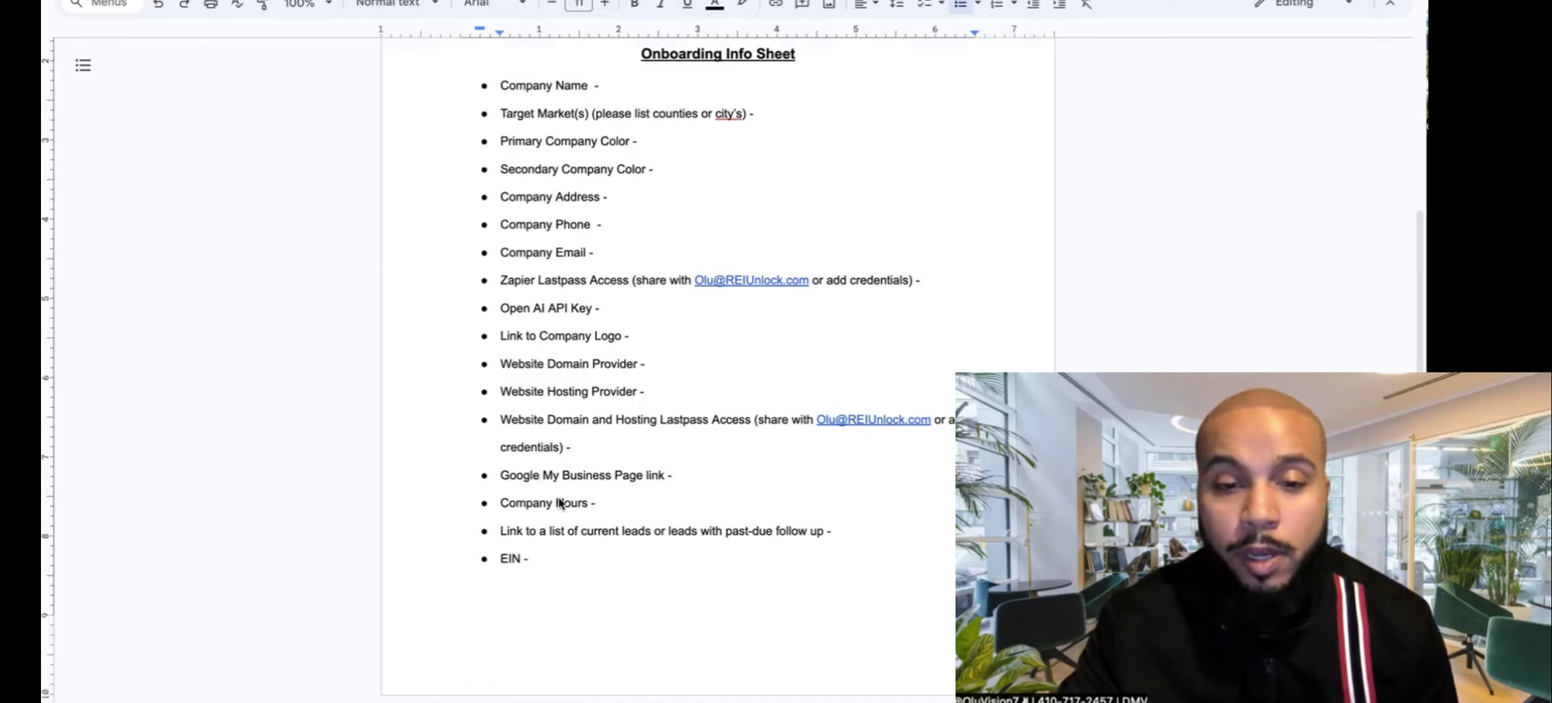
left_click(620, 504)
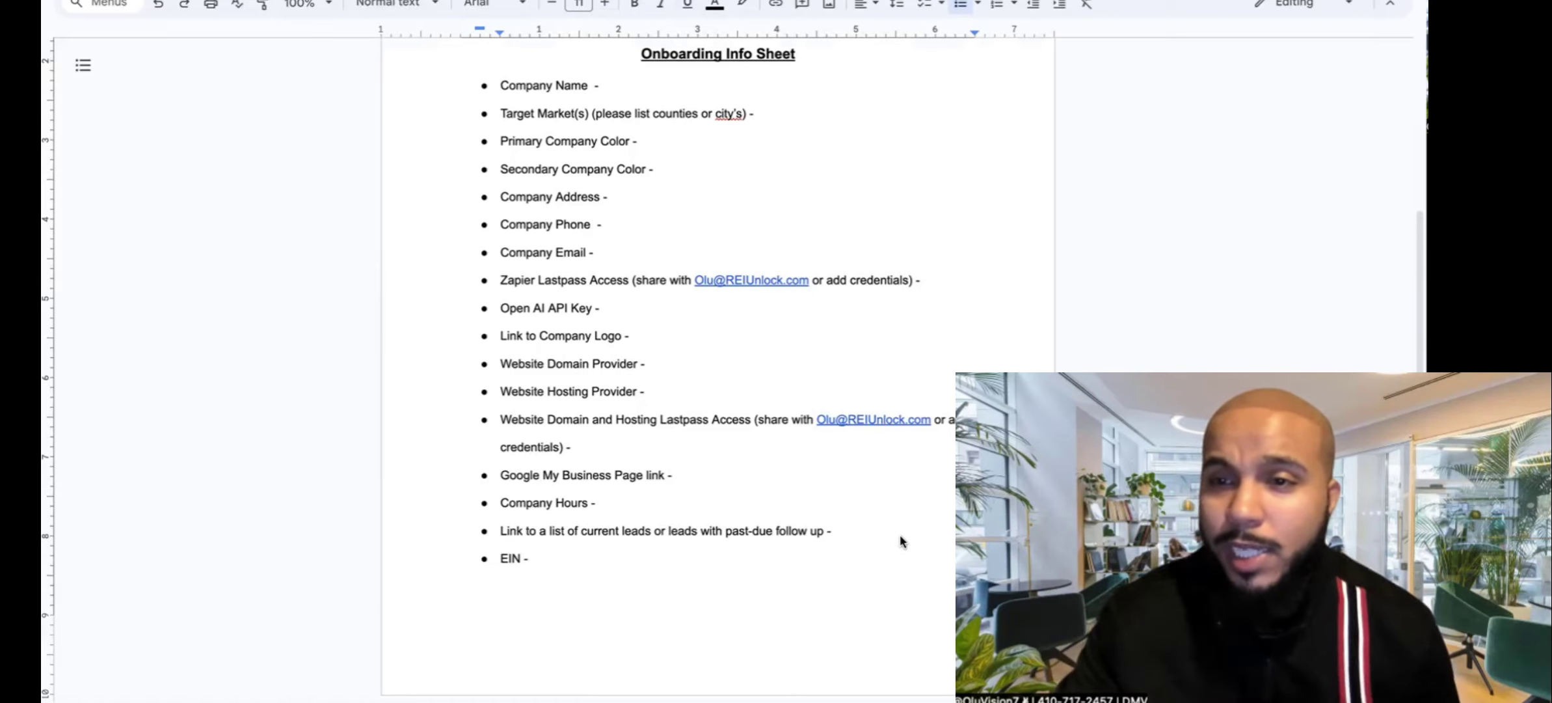
left_click(575, 558)
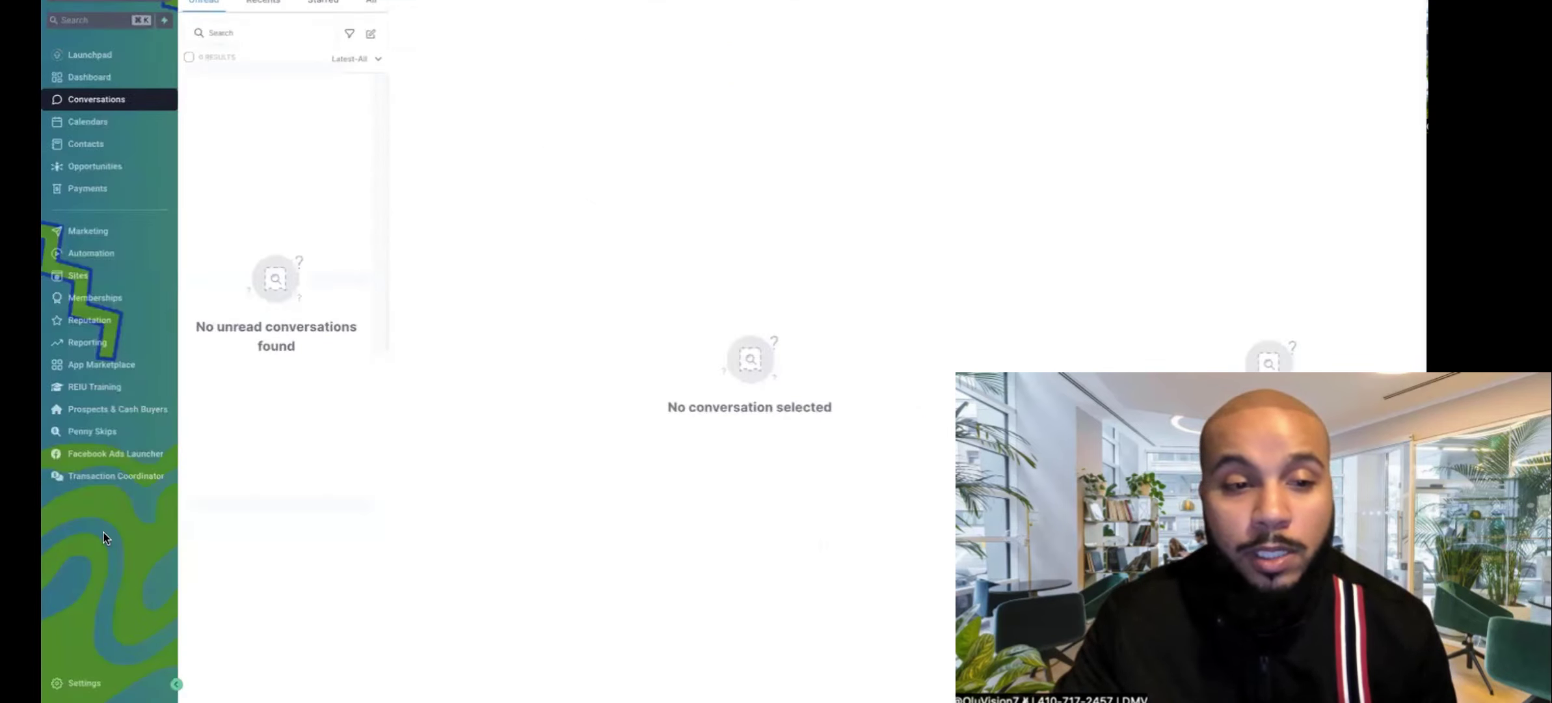
Step: Browse the Business Profile, Company Billing and Phone Numbers settings pages, then exit Settings
left_click(85, 683)
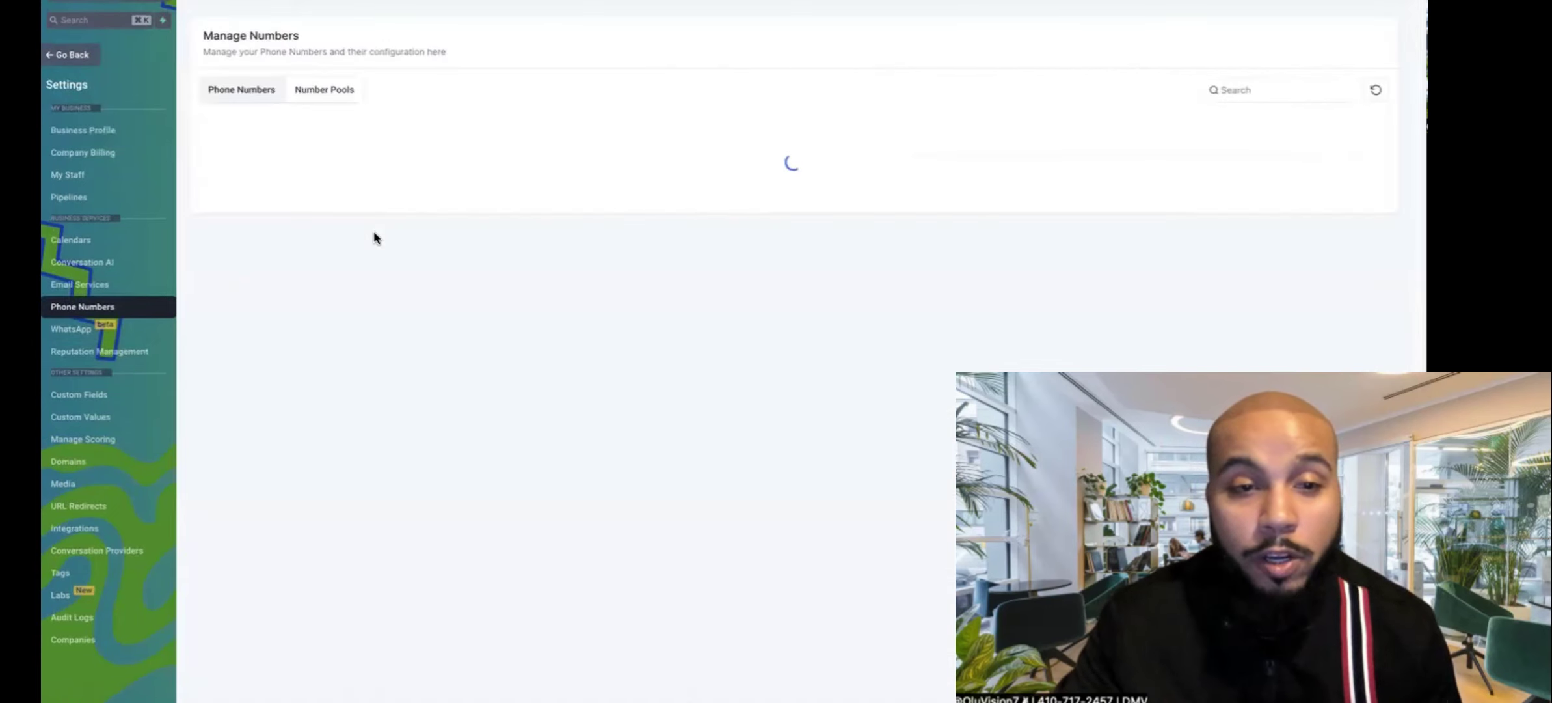
left_click(87, 132)
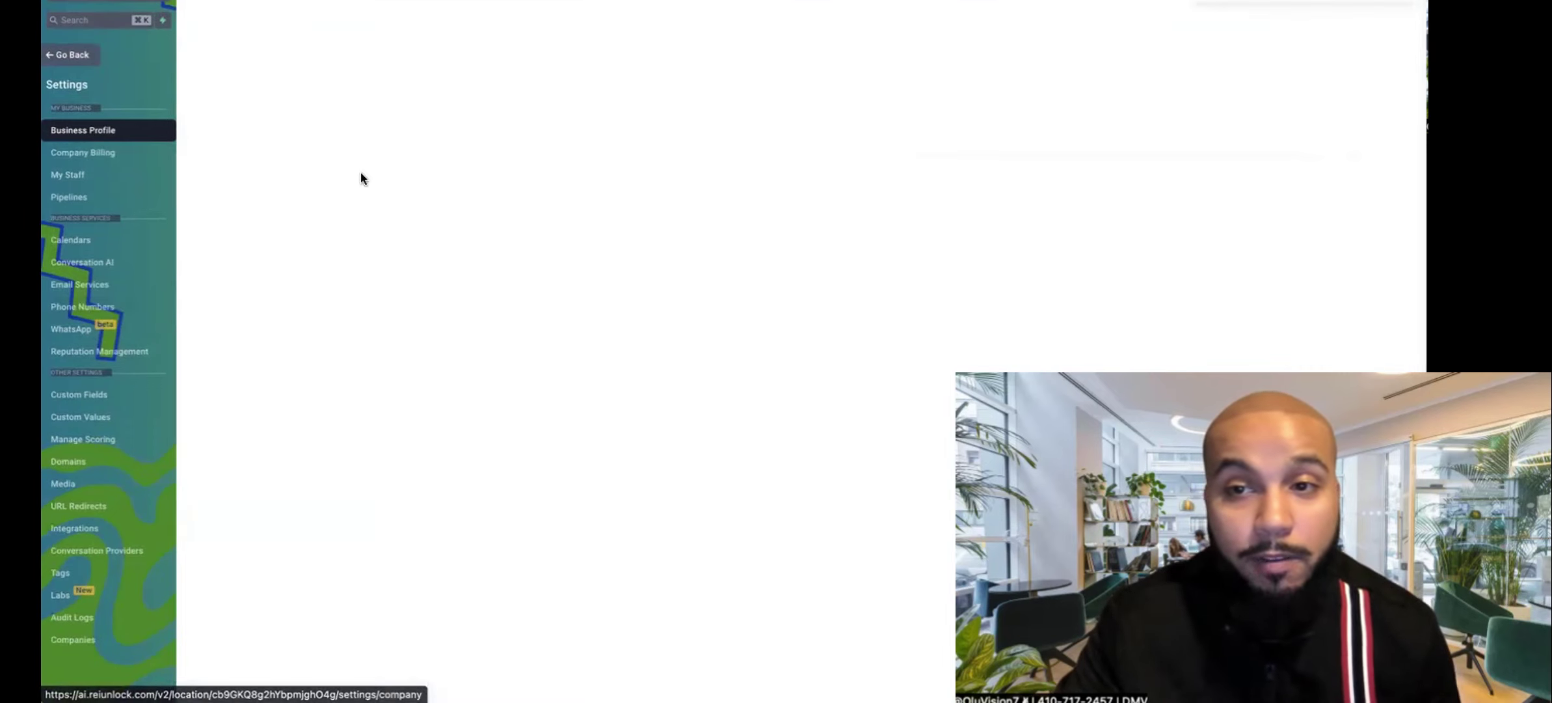
left_click(102, 160)
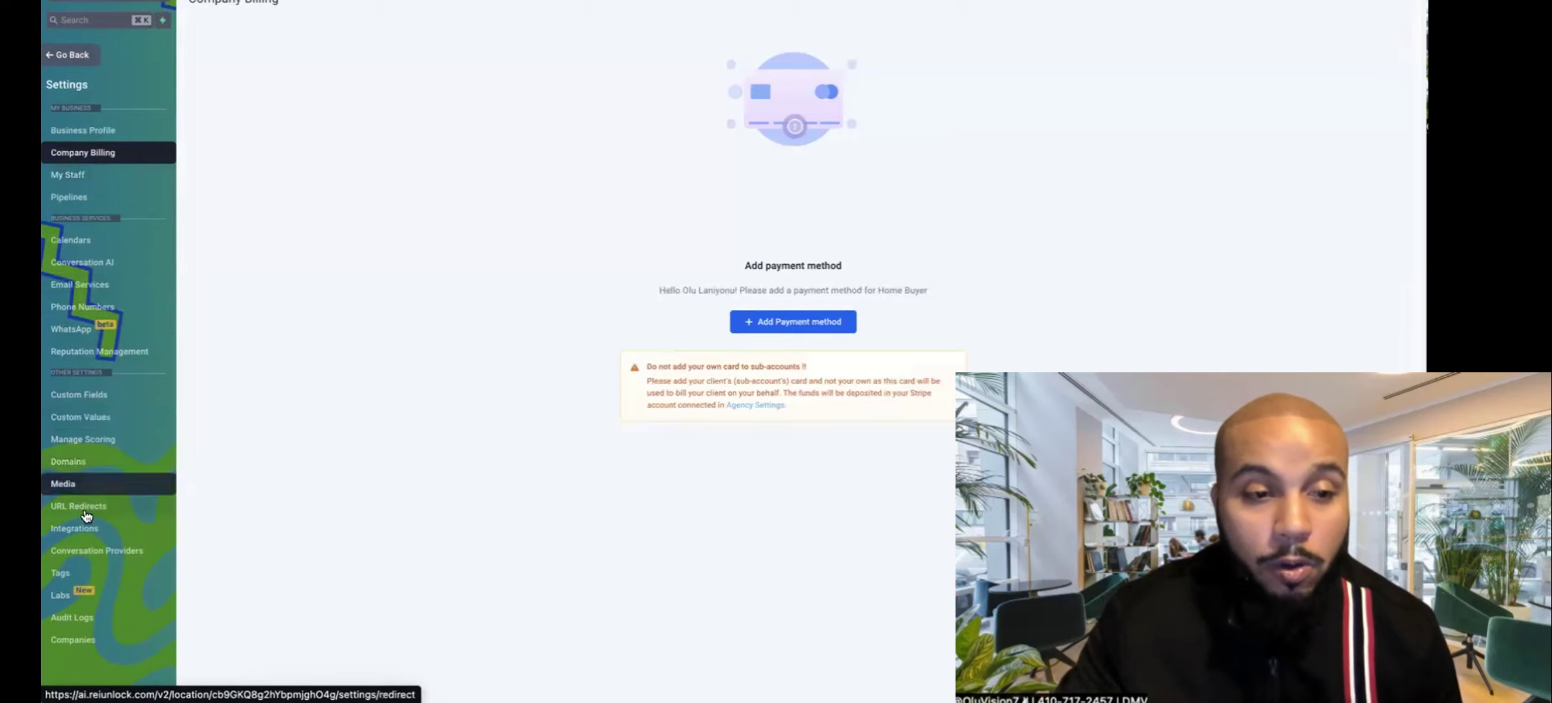
left_click(84, 306)
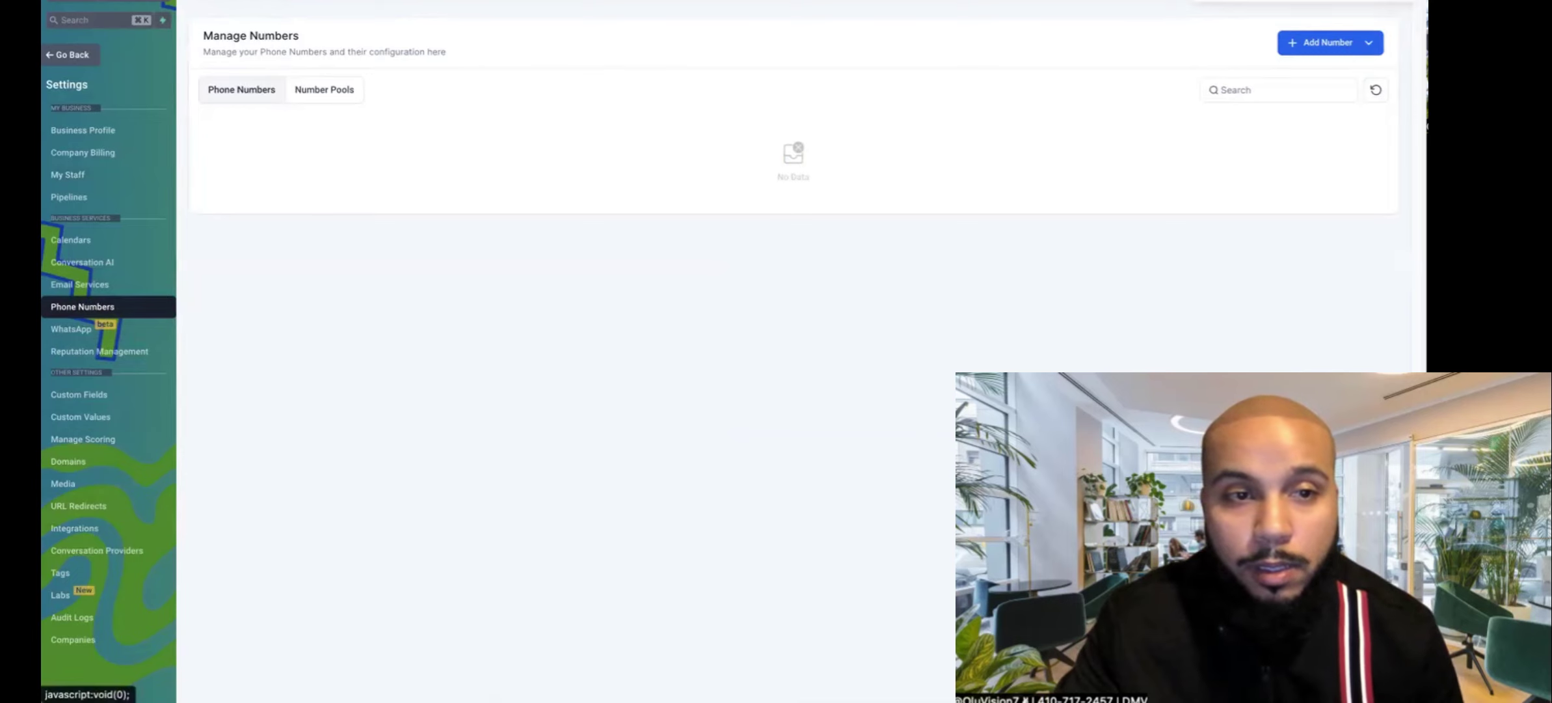
scroll(781, 260, "down", 3)
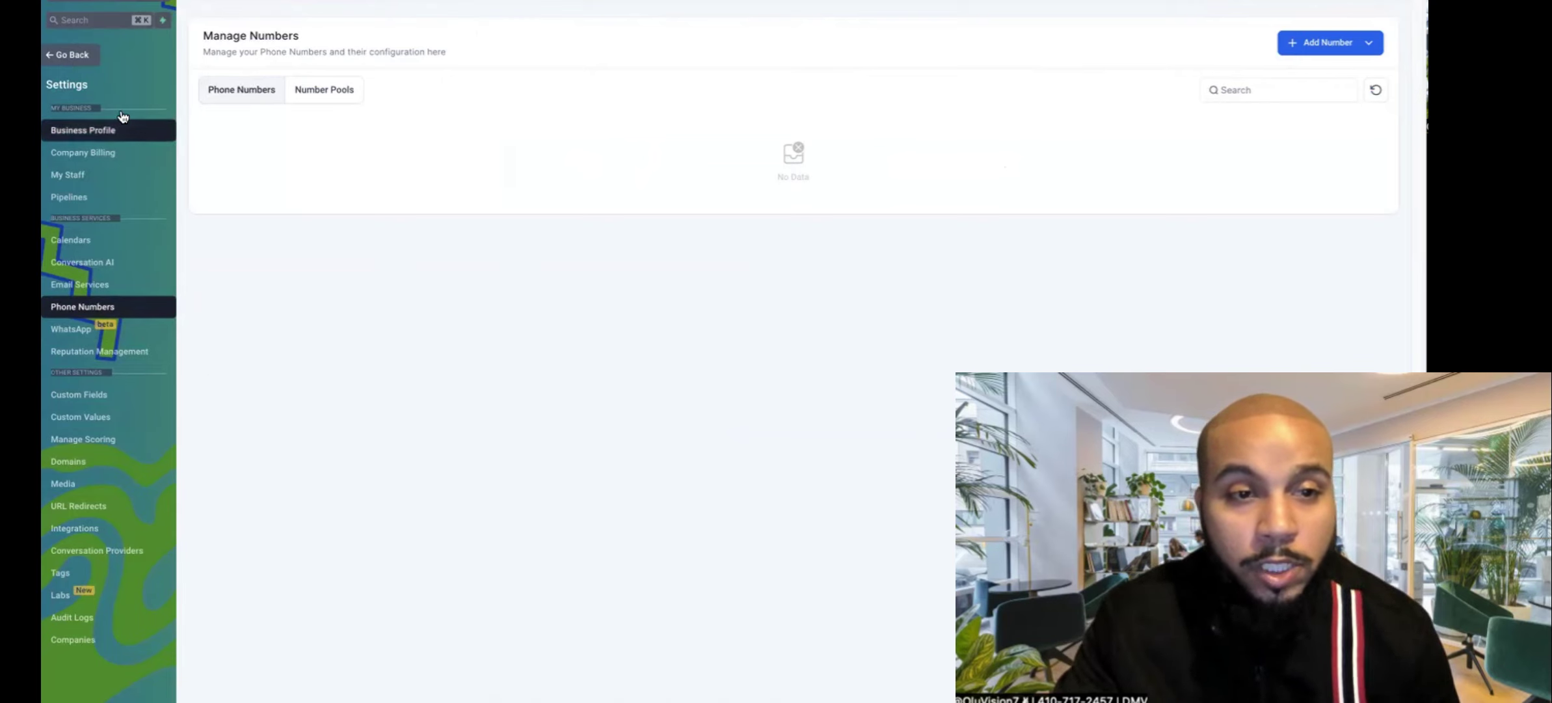
left_click(70, 56)
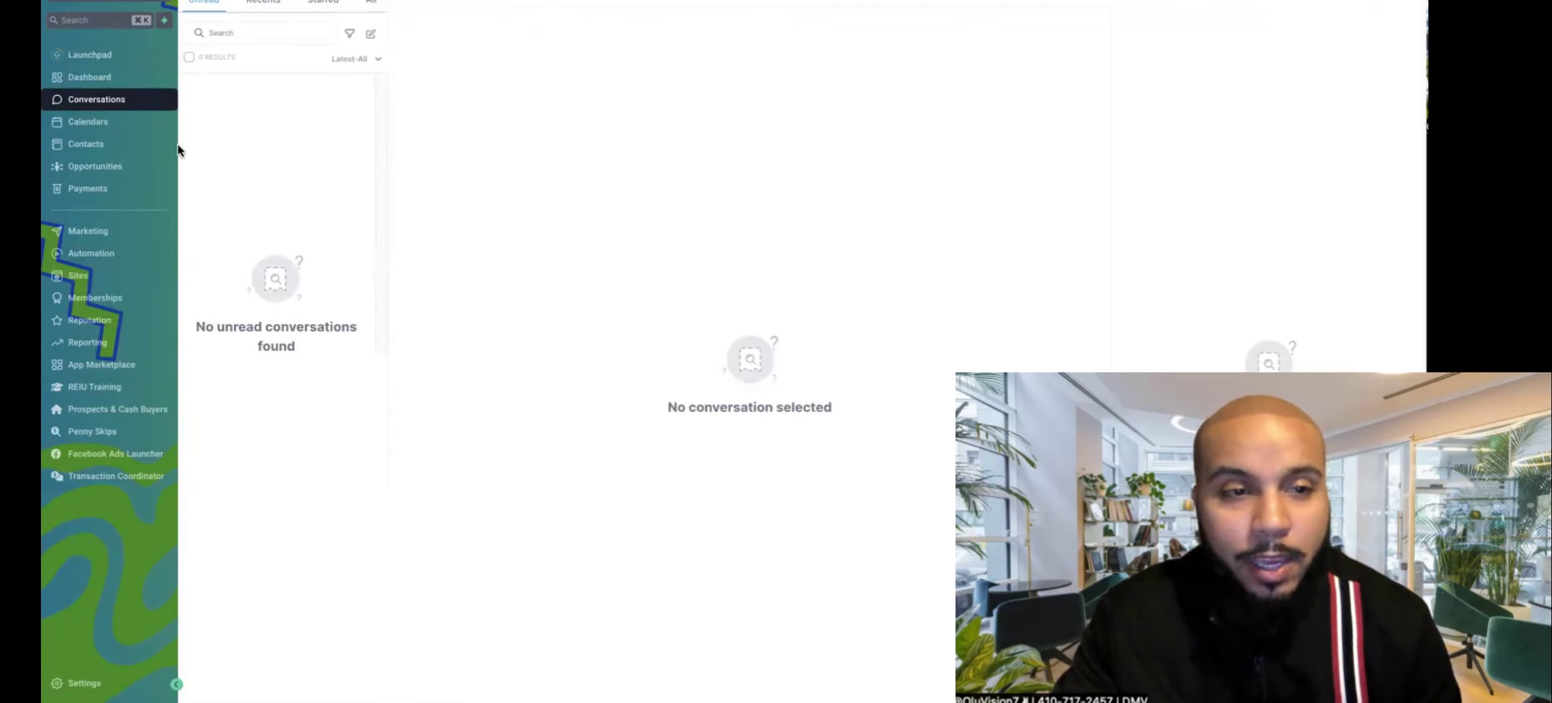
Step: Review the Essentials, Professional and Platinum plans under REIU Training, then reopen Settings
left_click(116, 391)
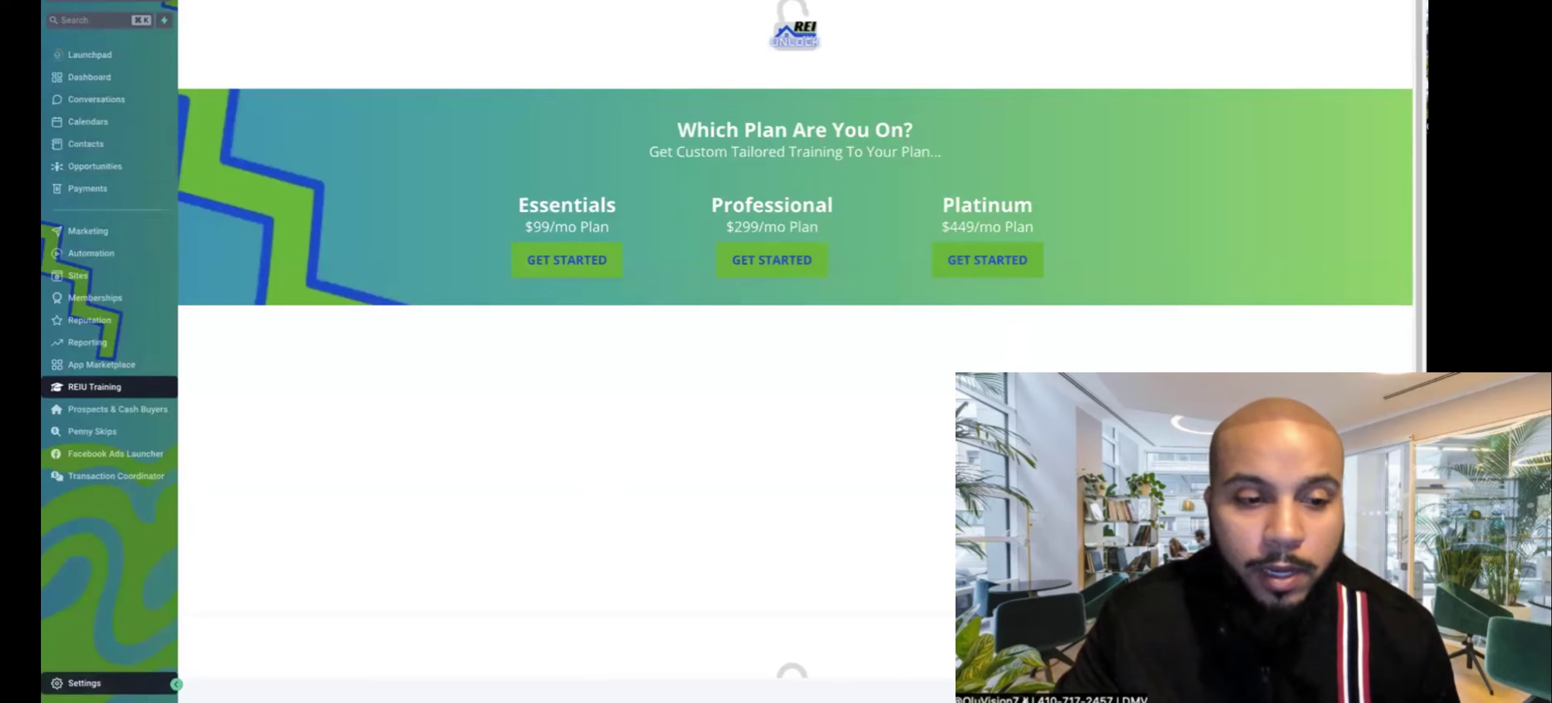
left_click(78, 682)
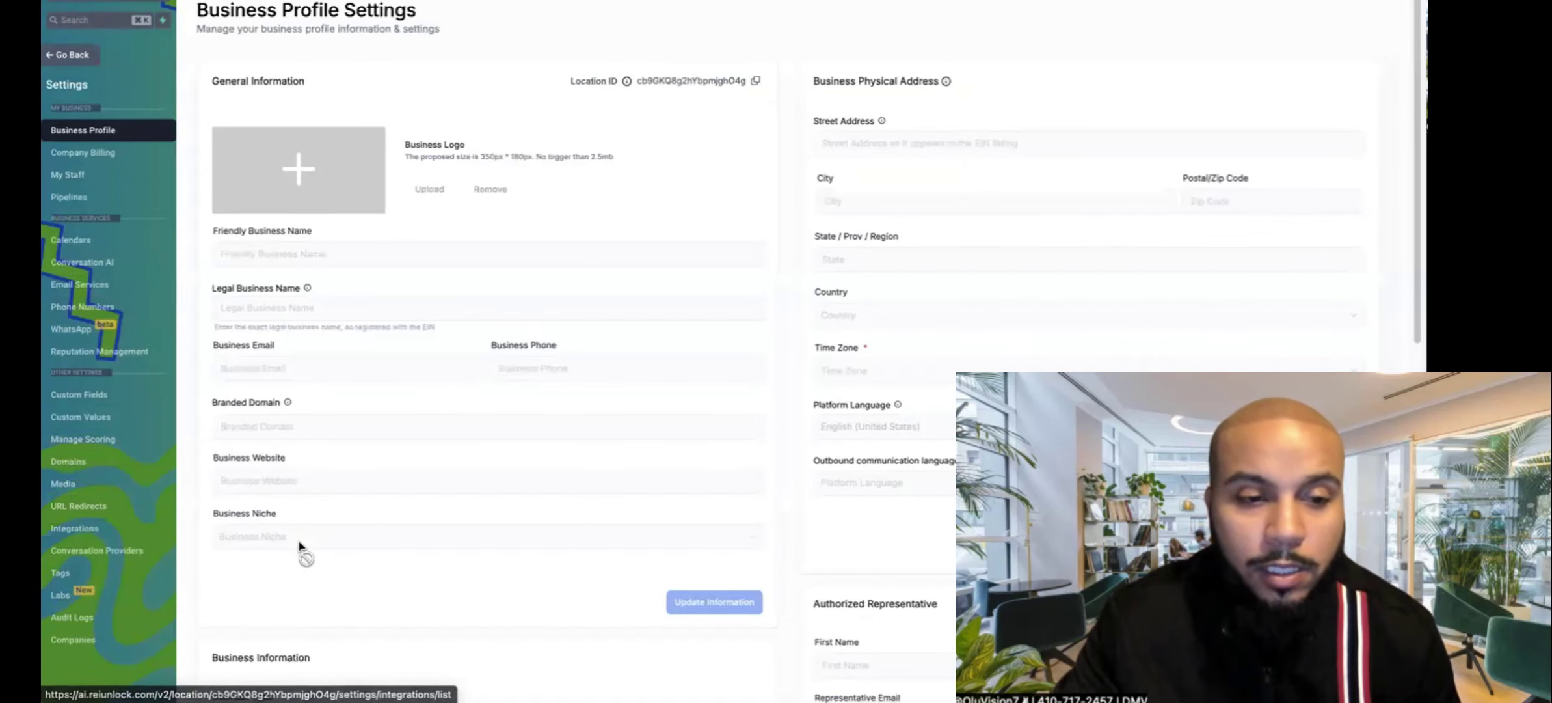
left_click(75, 527)
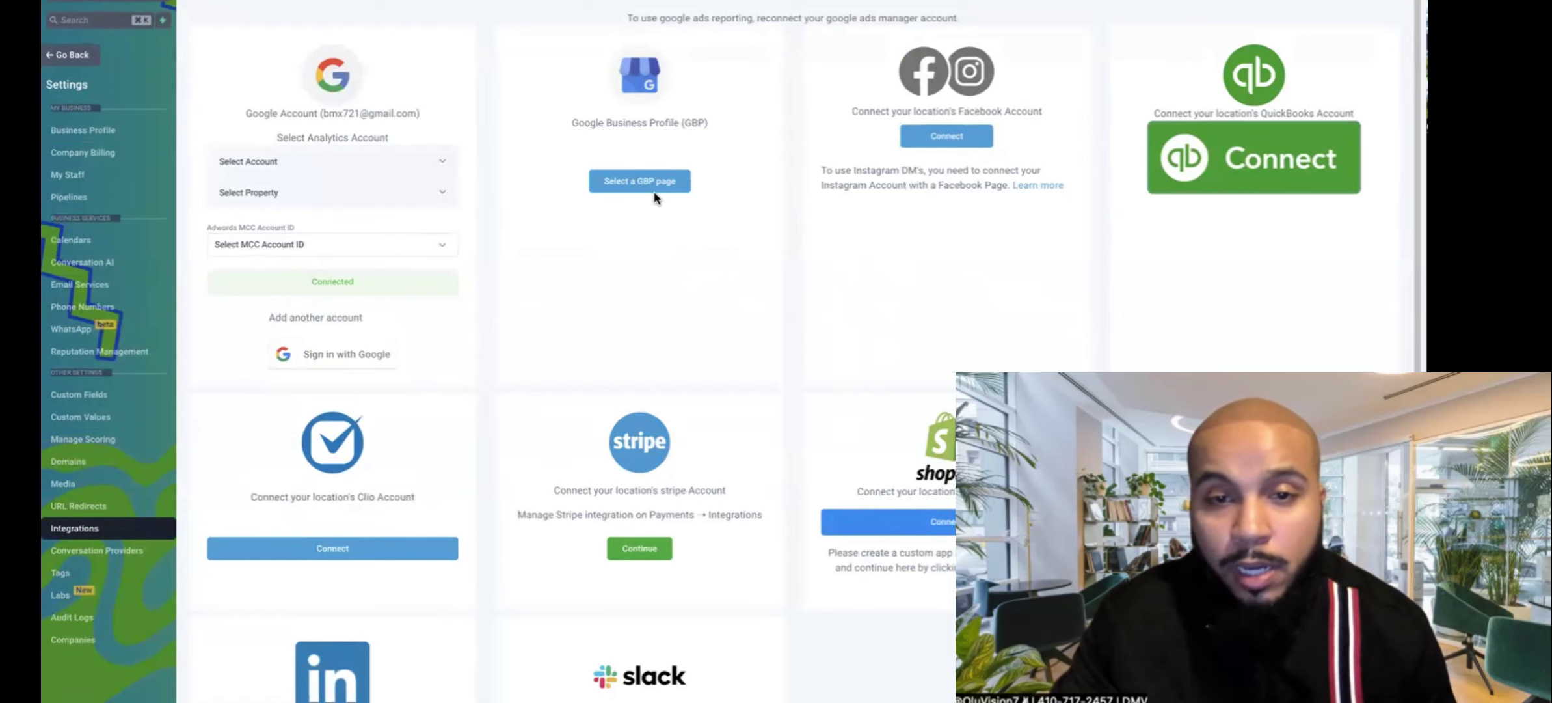
scroll(654, 192, "down", 3)
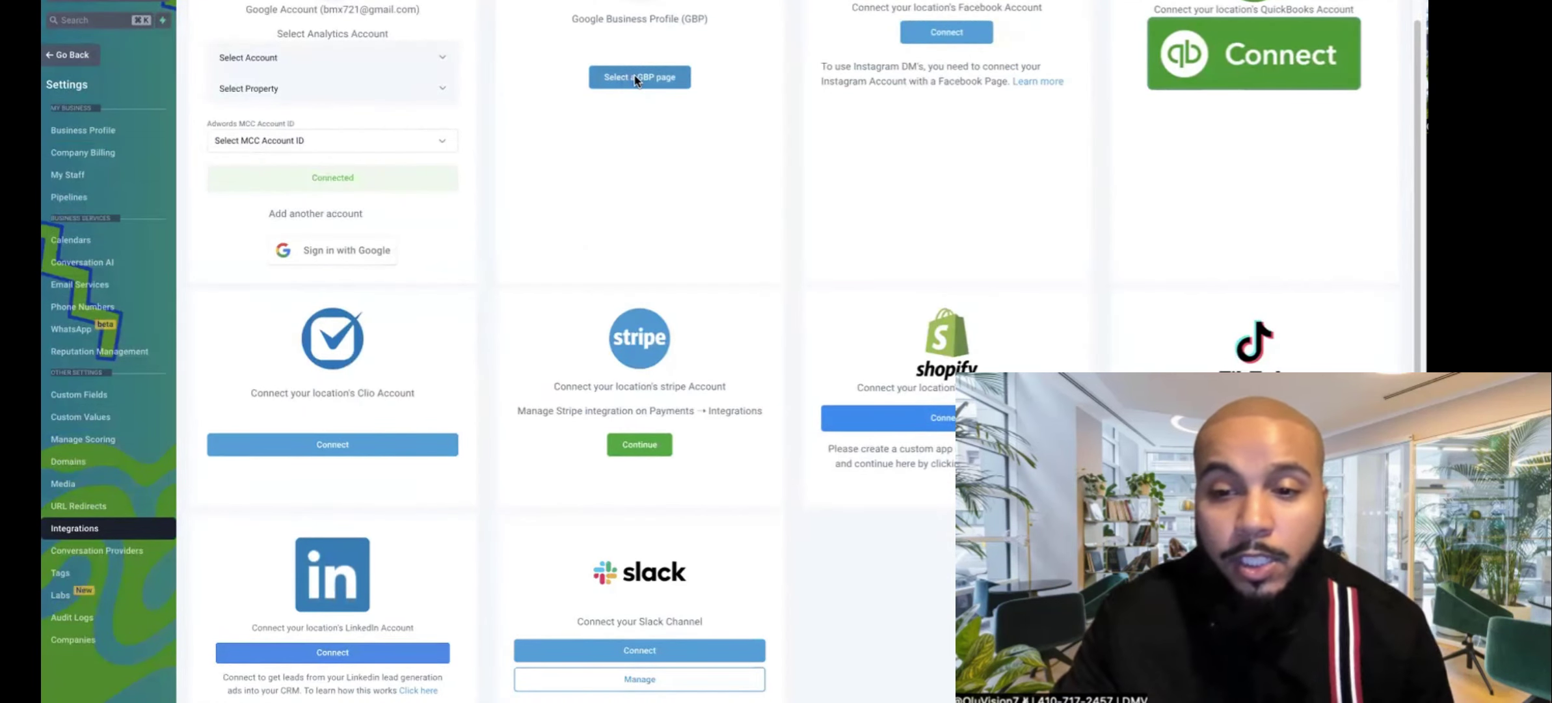
scroll(637, 80, "up", 1)
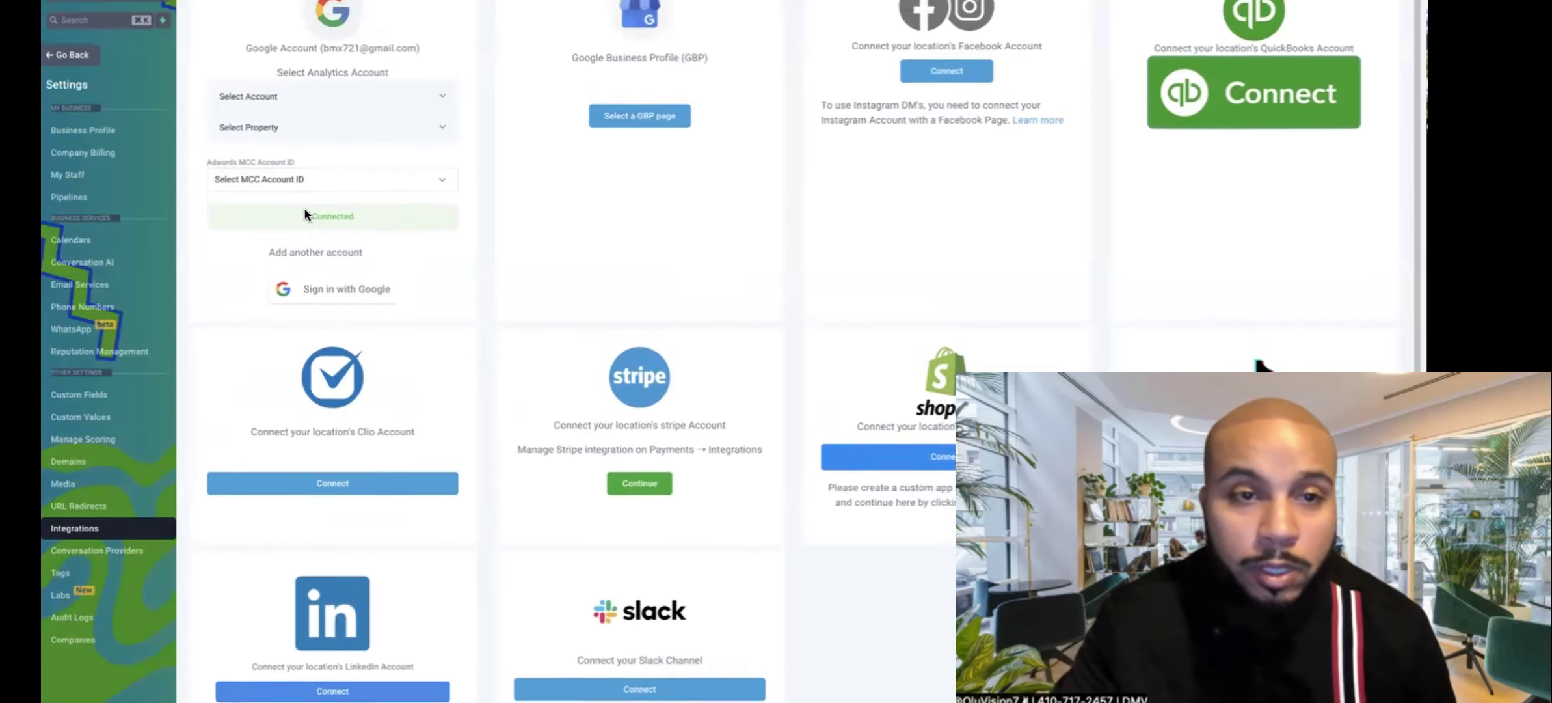
scroll(307, 201, "up", 1)
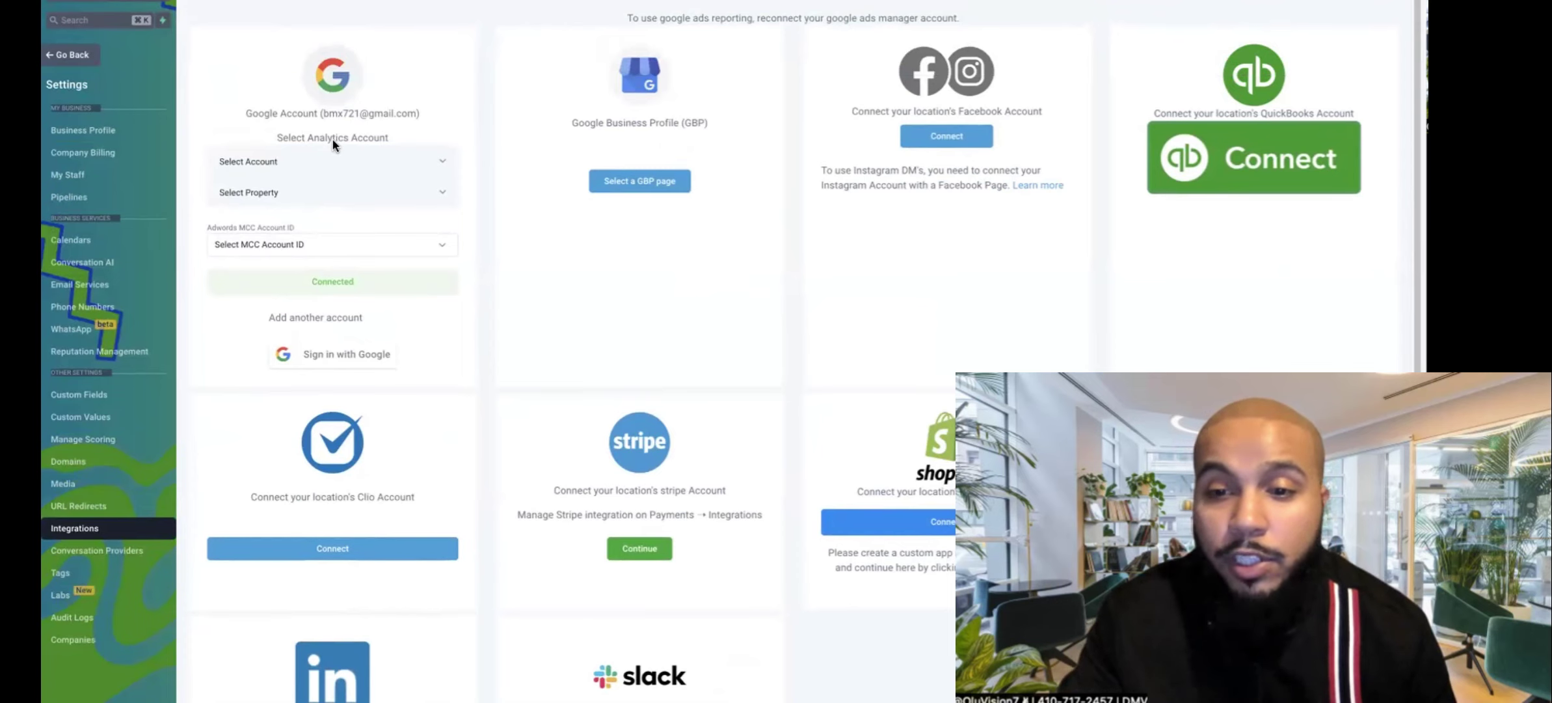
scroll(333, 144, "down", 3)
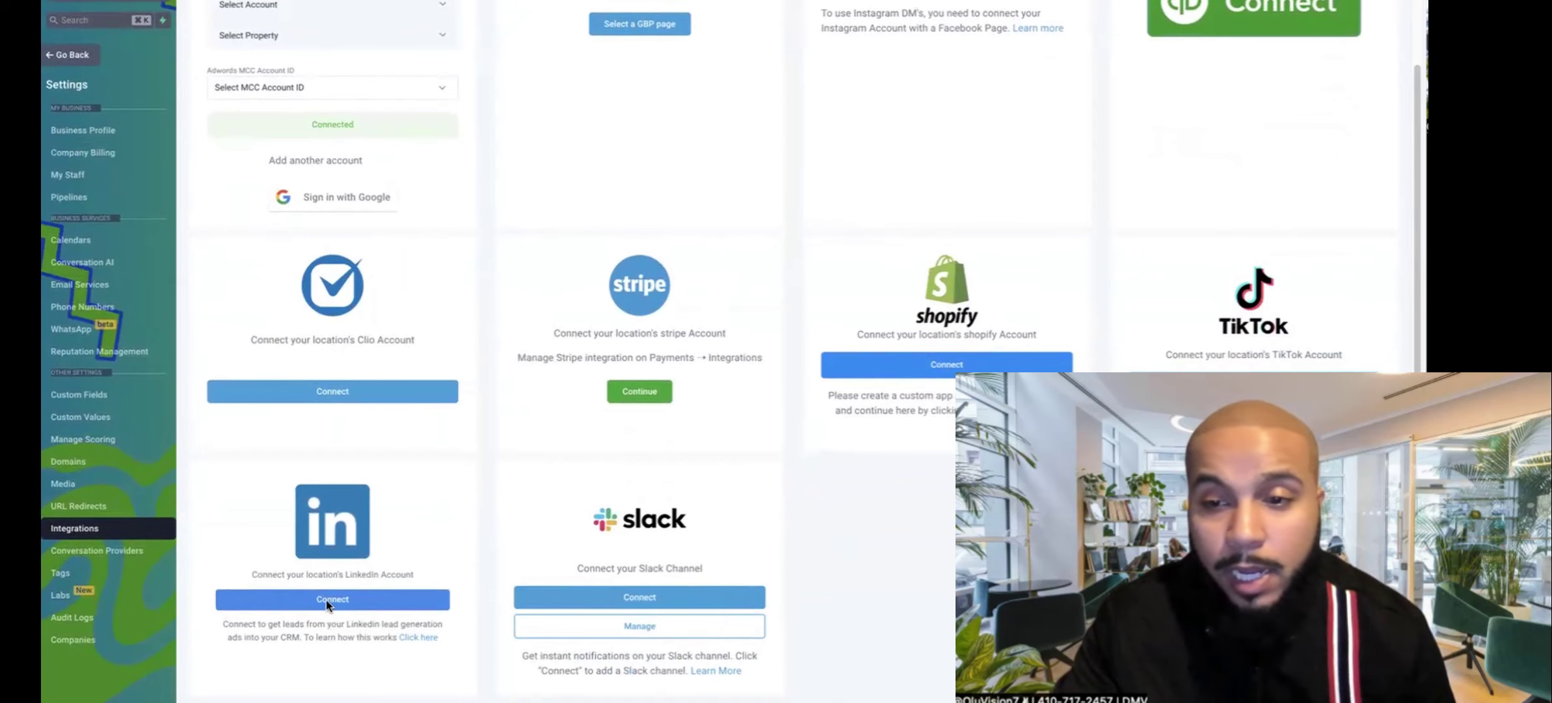
scroll(931, 188, "up", 2)
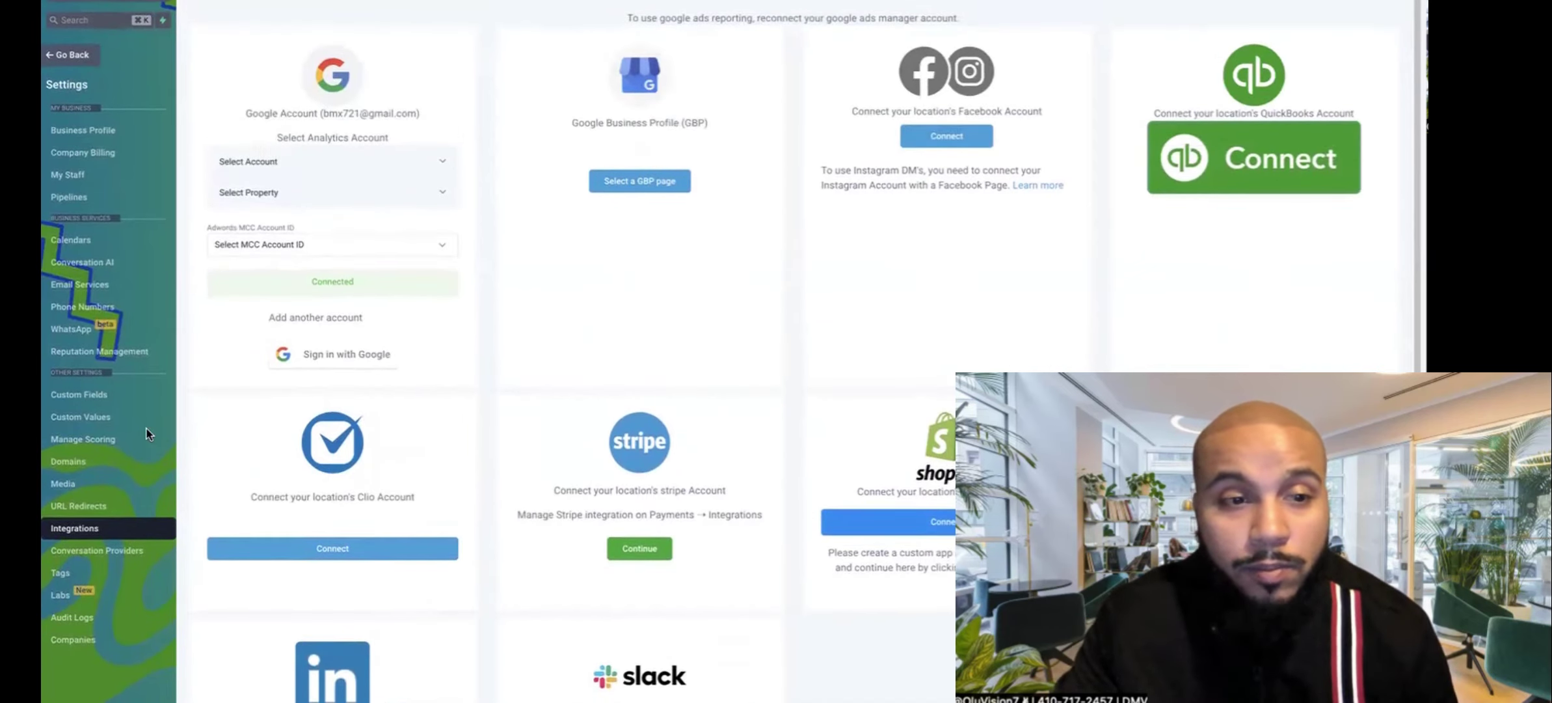
Step: View the Media settings and its library, which holds only a Relocated Item folder
left_click(88, 487)
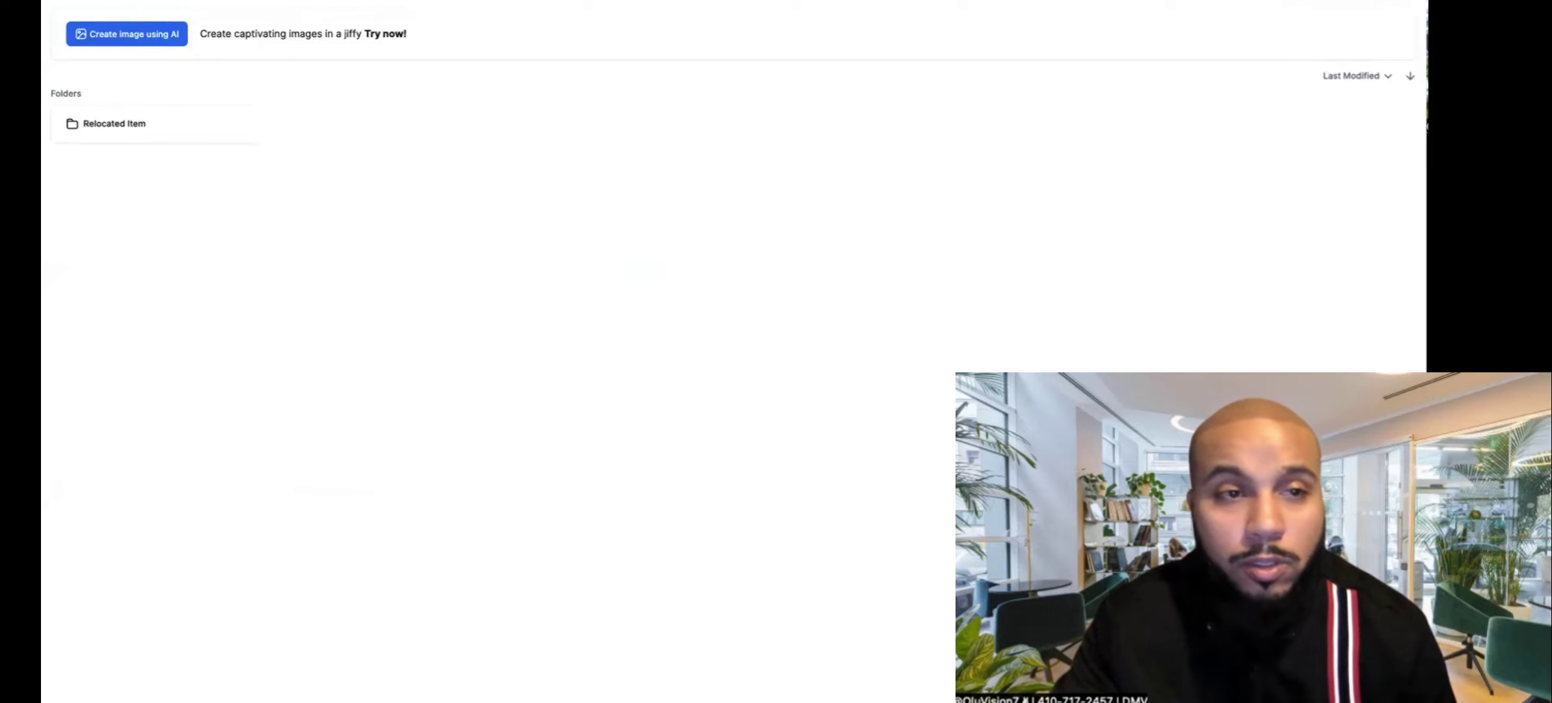
key("Escape")
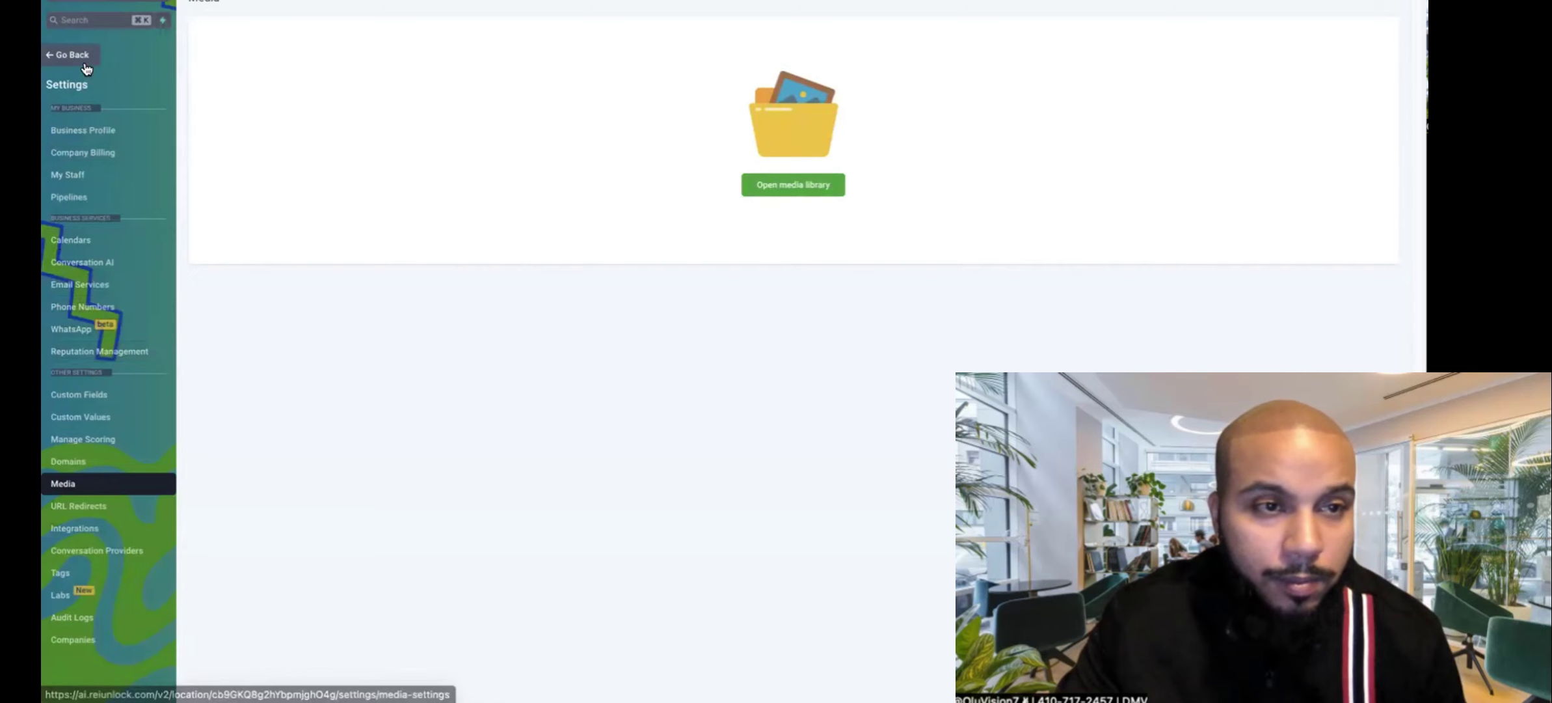
Step: Return to the Dashboard and scroll through its opportunity, task and report widgets
left_click(86, 69)
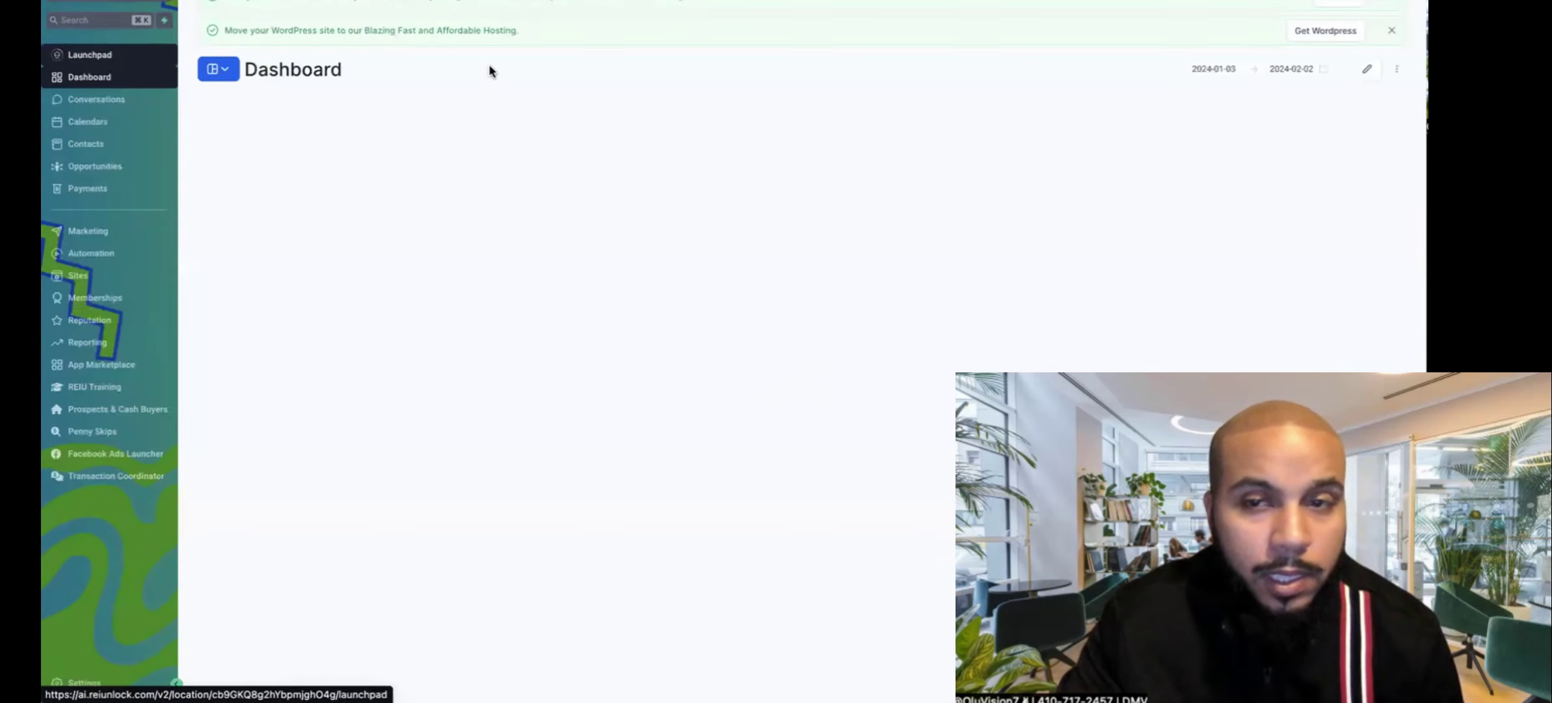
scroll(488, 65, "down", 2)
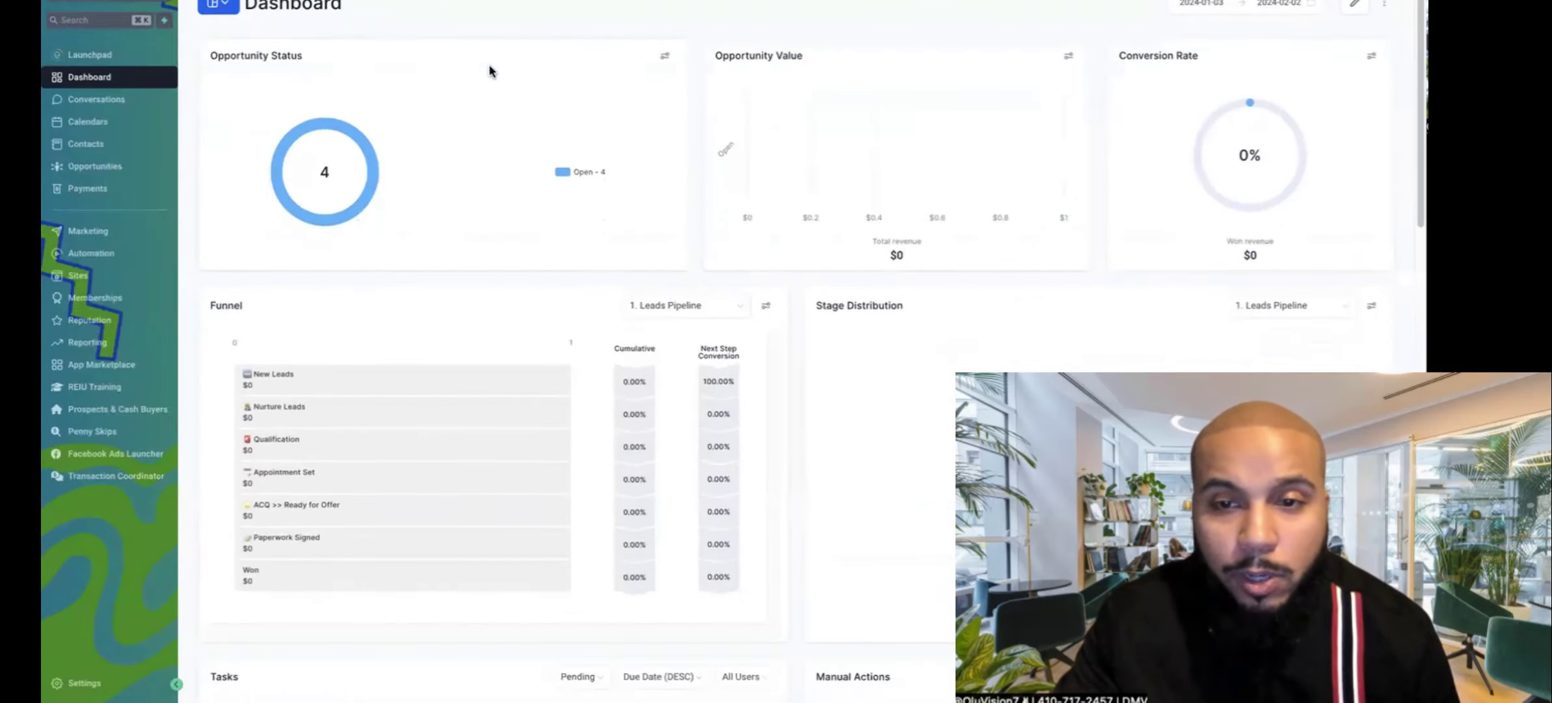
scroll(488, 65, "down", 8)
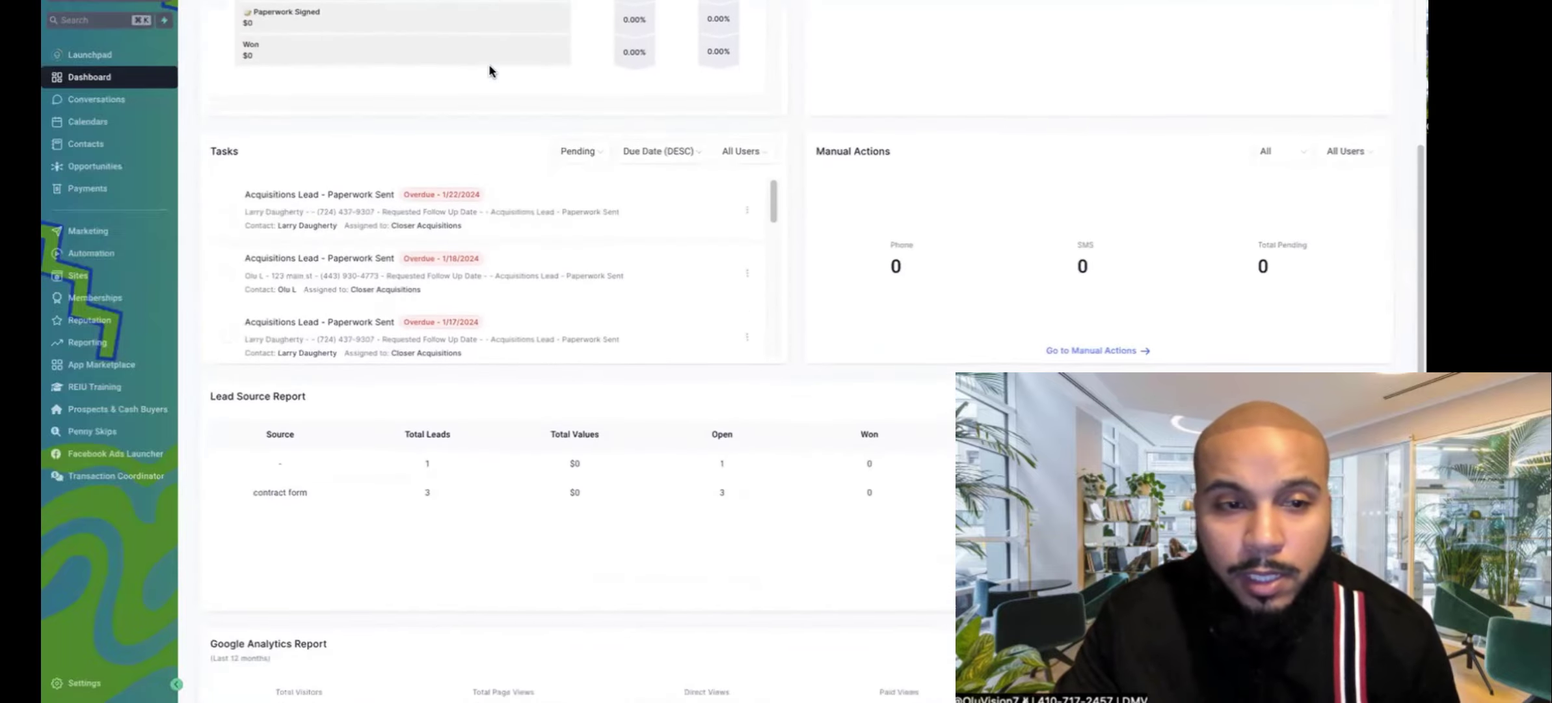
scroll(458, 221, "down", 10)
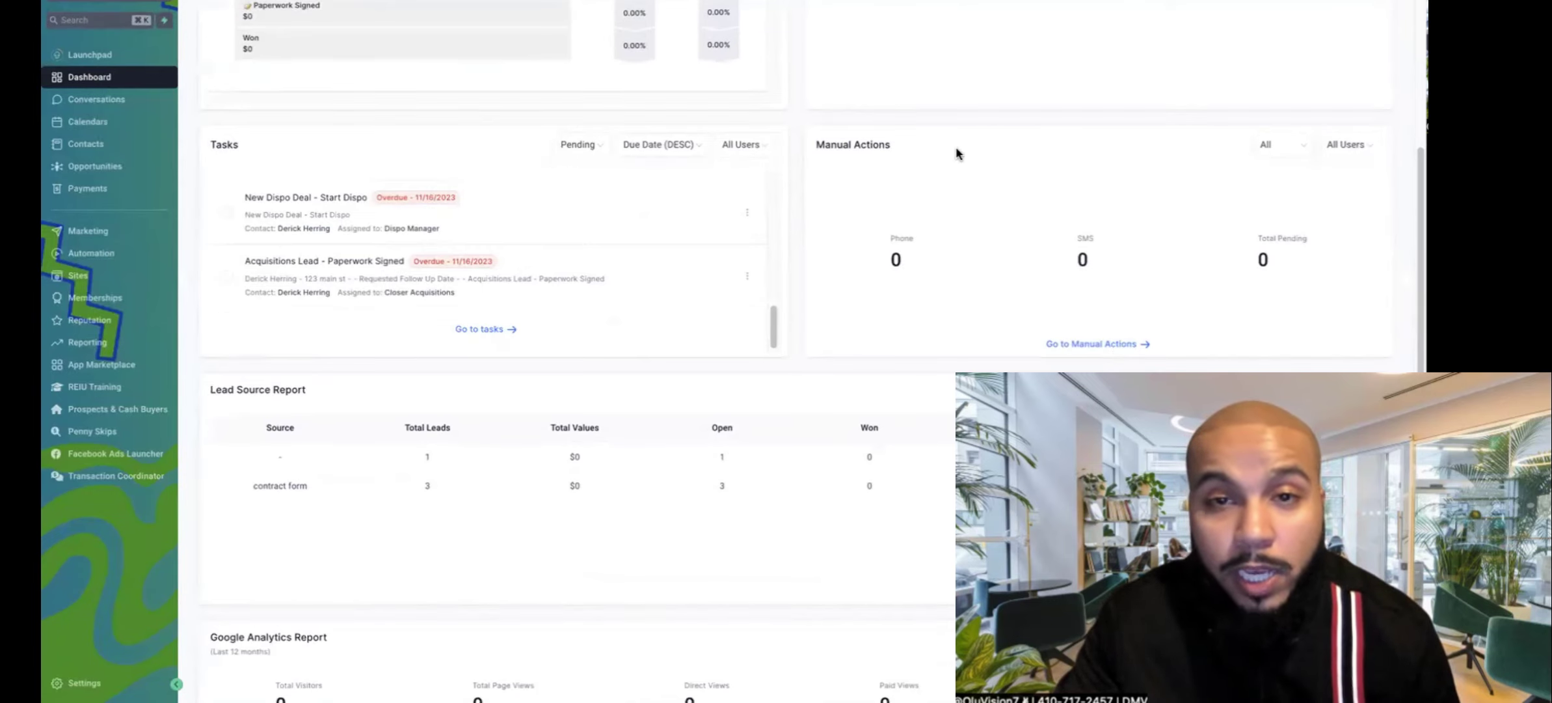
scroll(944, 161, "down", 7)
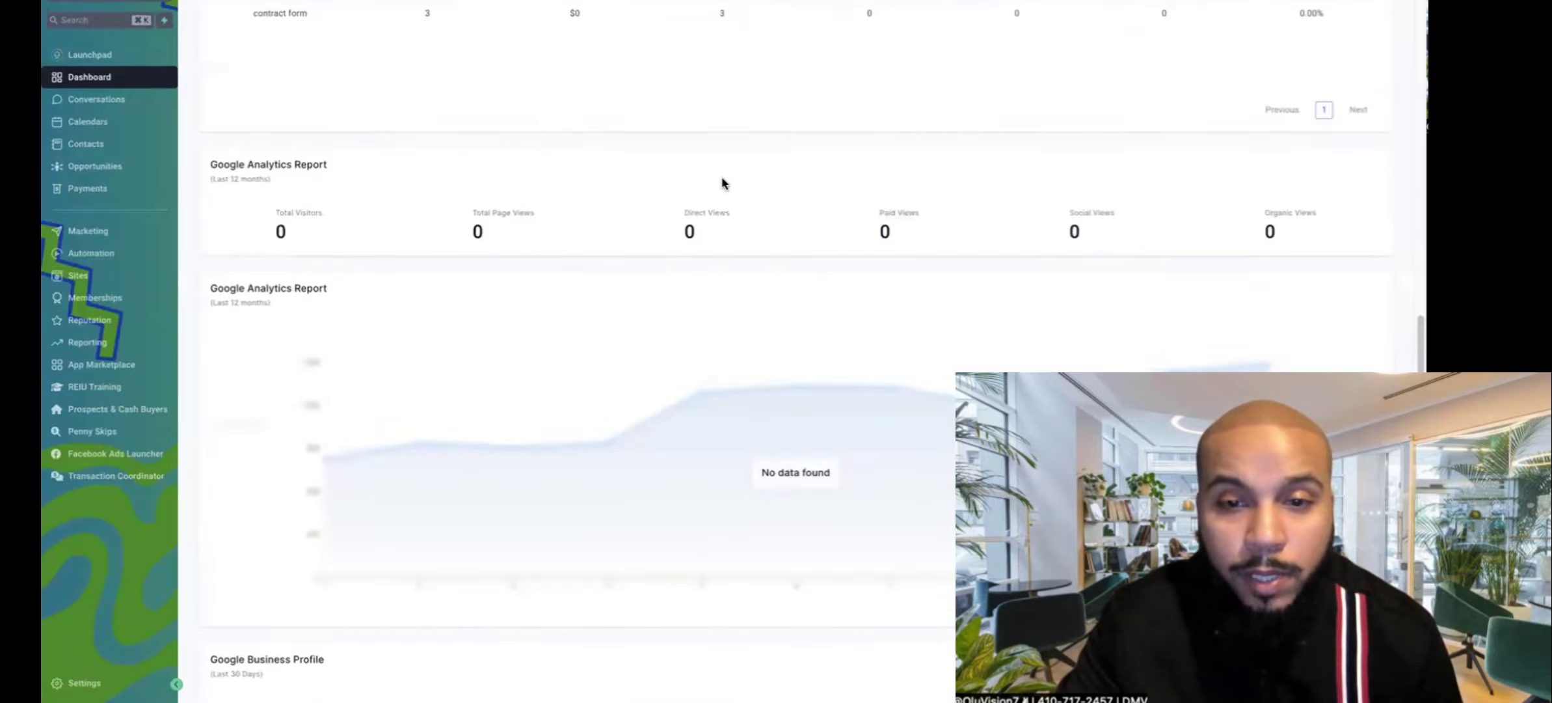
scroll(708, 182, "down", 5)
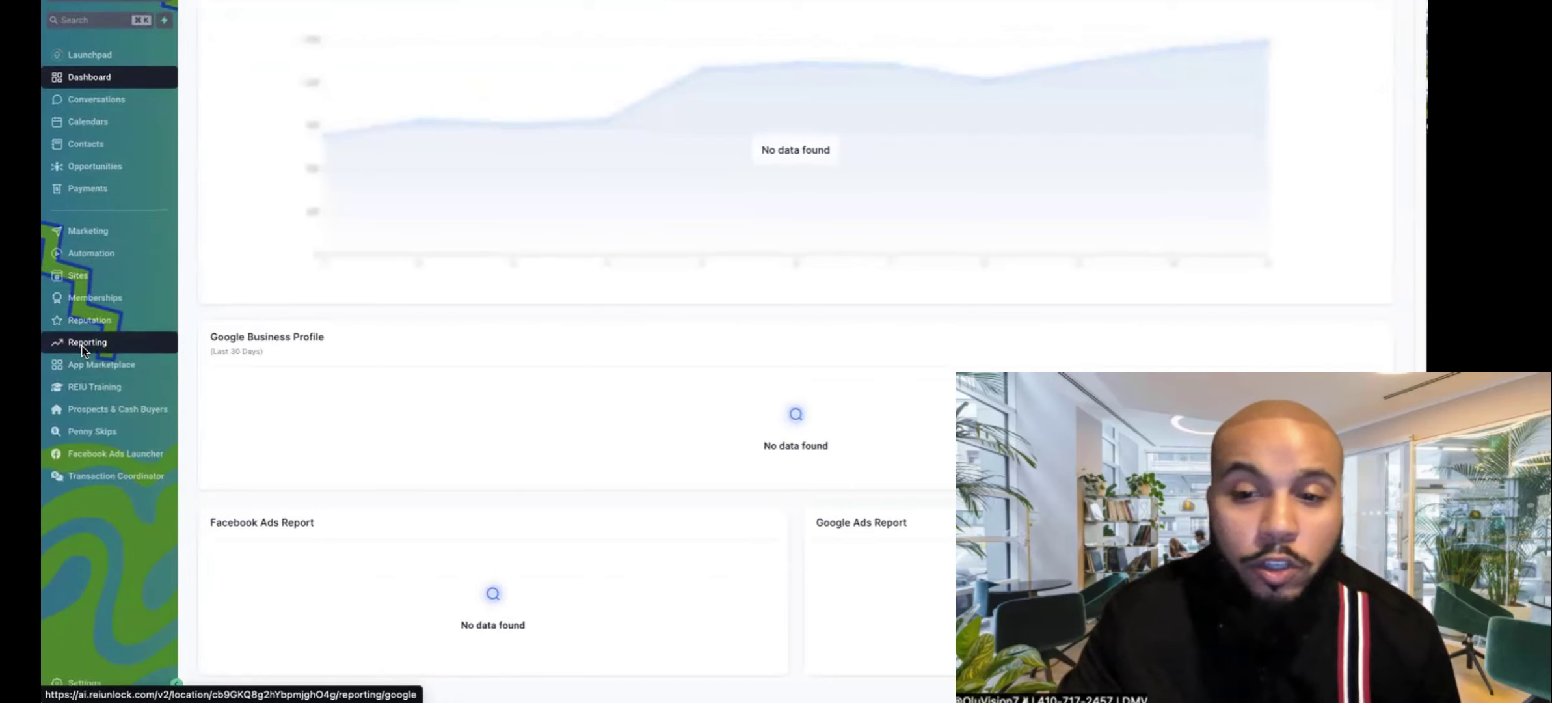
Step: Go to Conversations, dismiss the phone configuration warning, and list all conversations
left_click(77, 125)
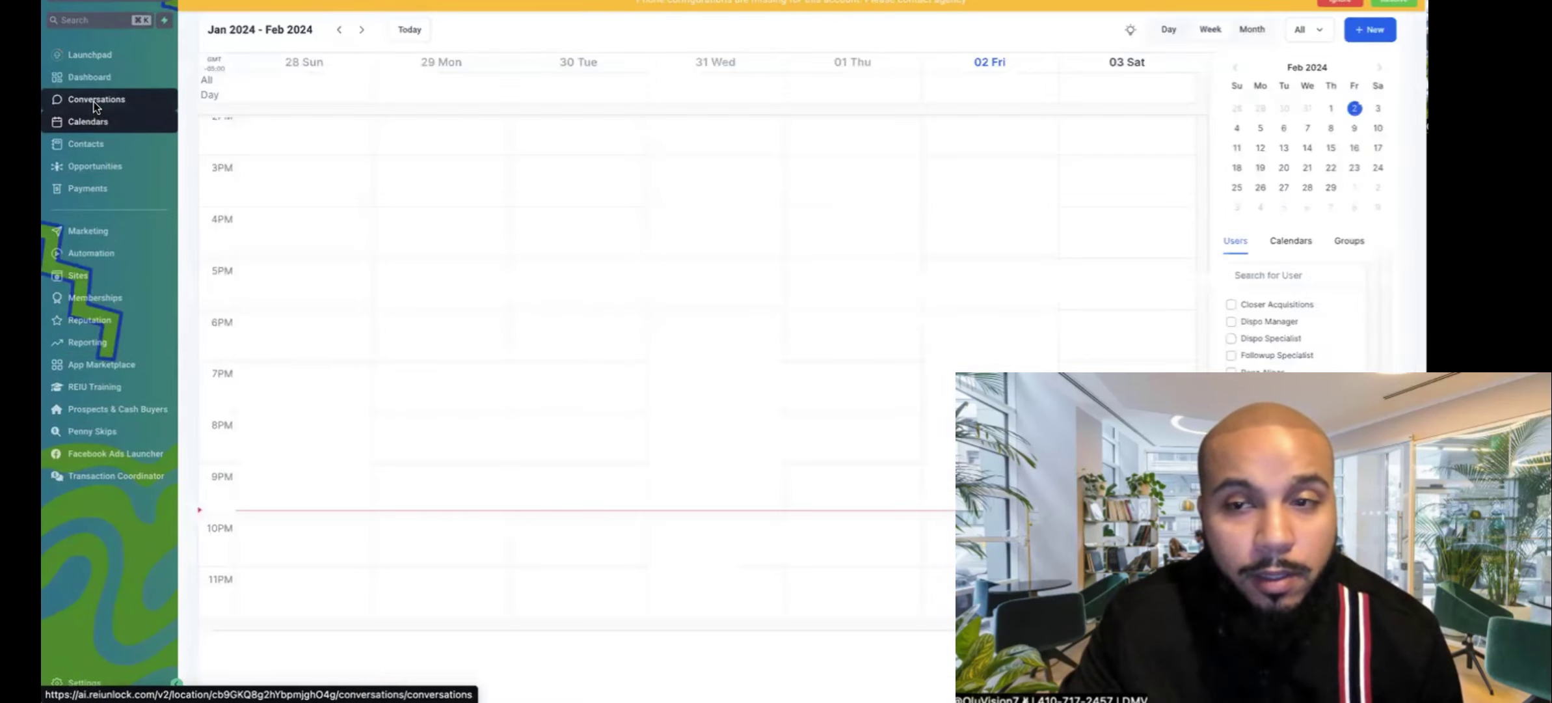
left_click(94, 101)
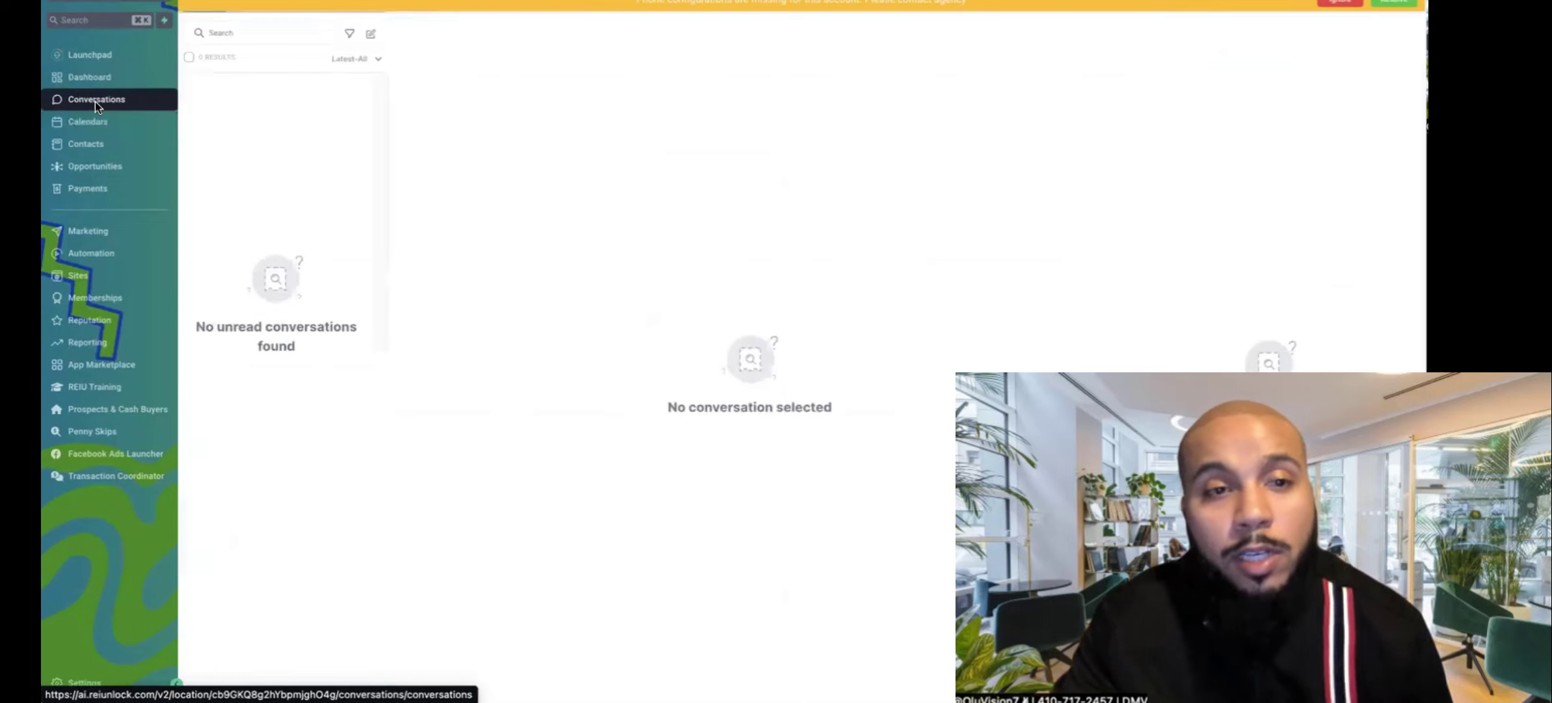
left_click(1331, 5)
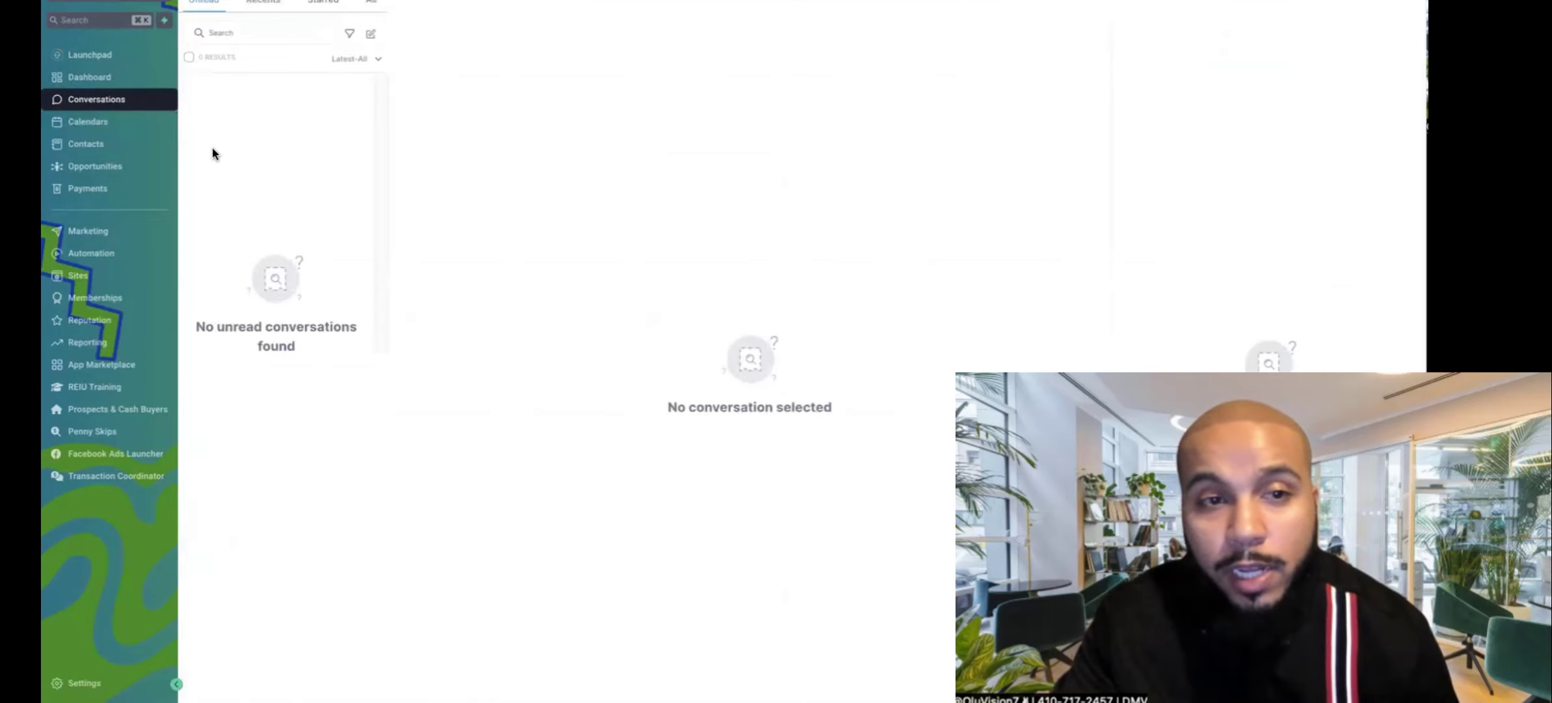
left_click(371, 3)
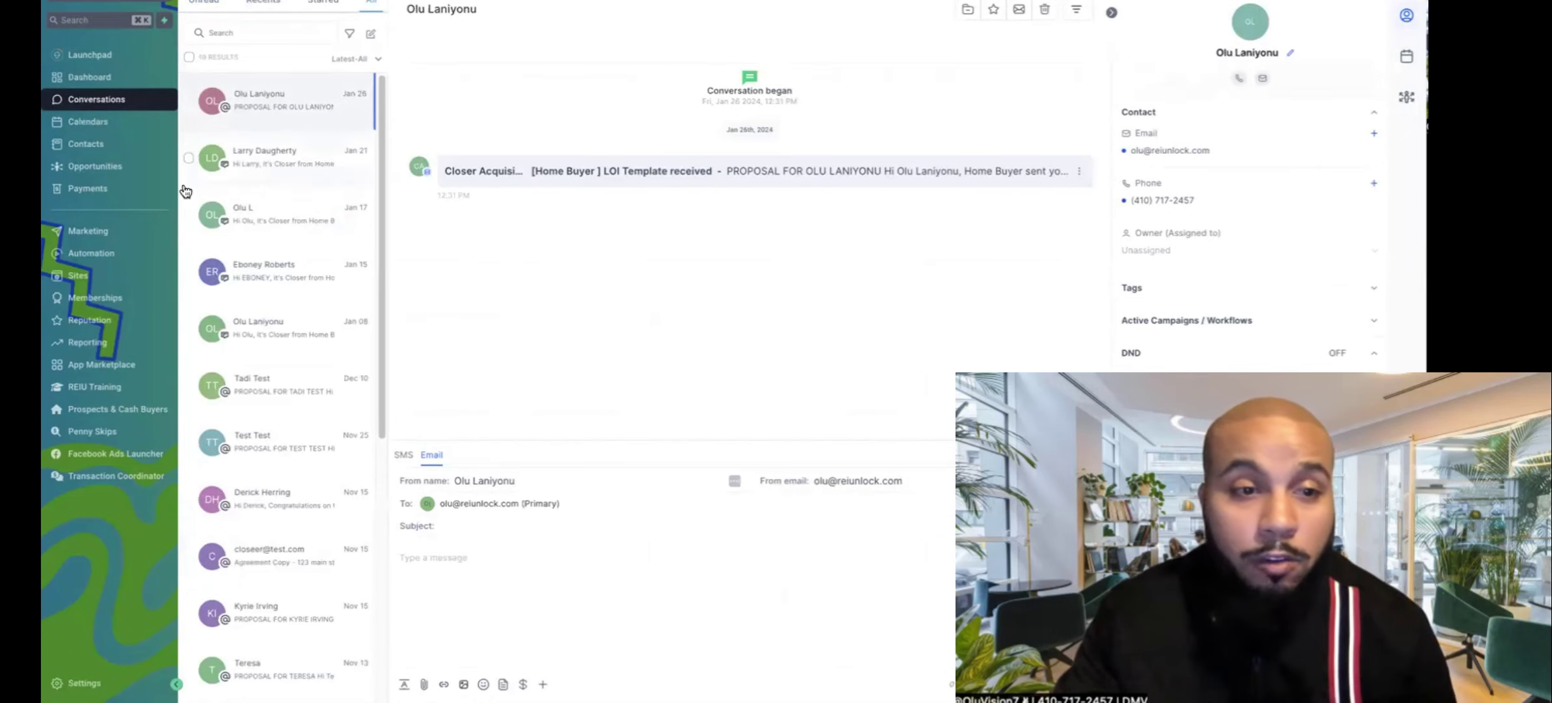
Step: Show the 2. Acquisitions Pipeline on the Opportunities board
left_click(114, 164)
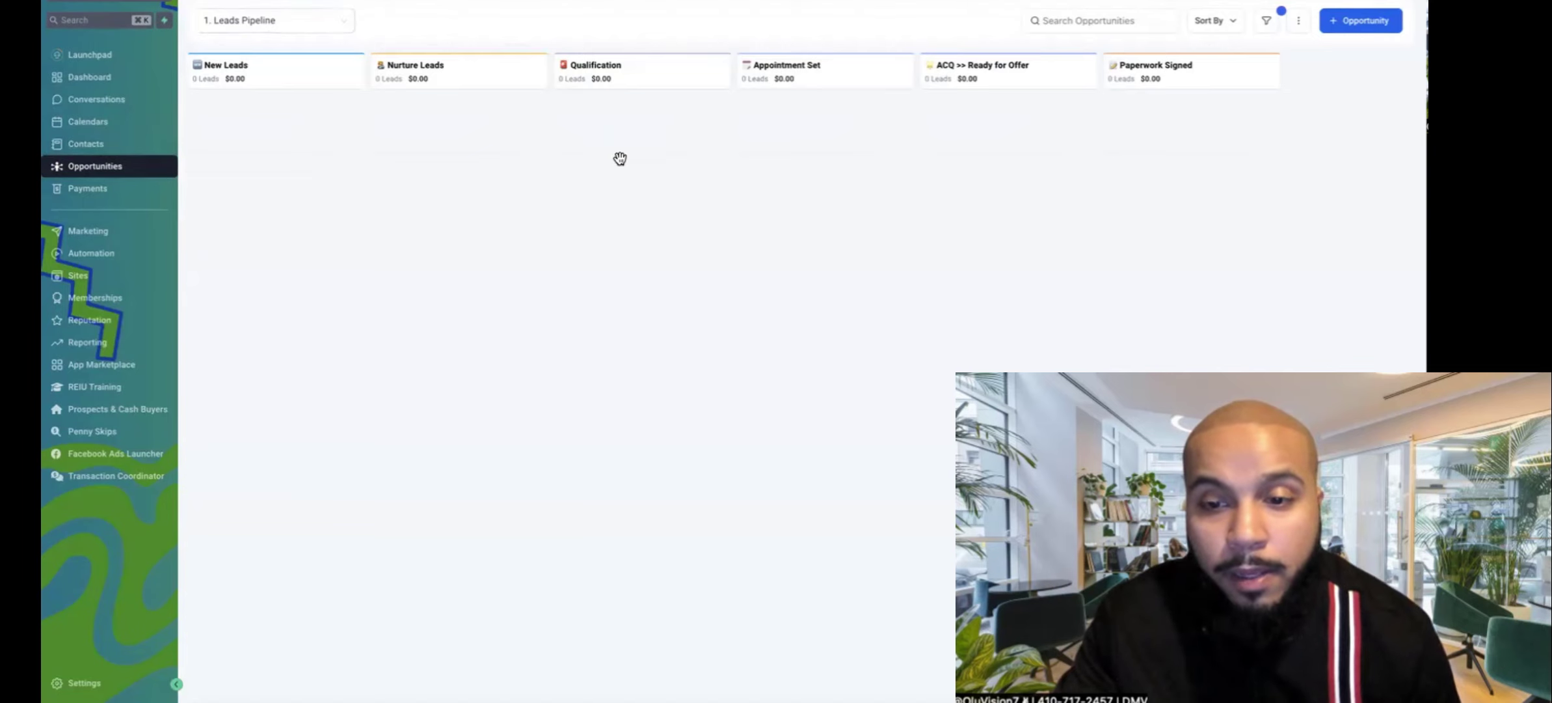
left_click(316, 24)
left_click(291, 63)
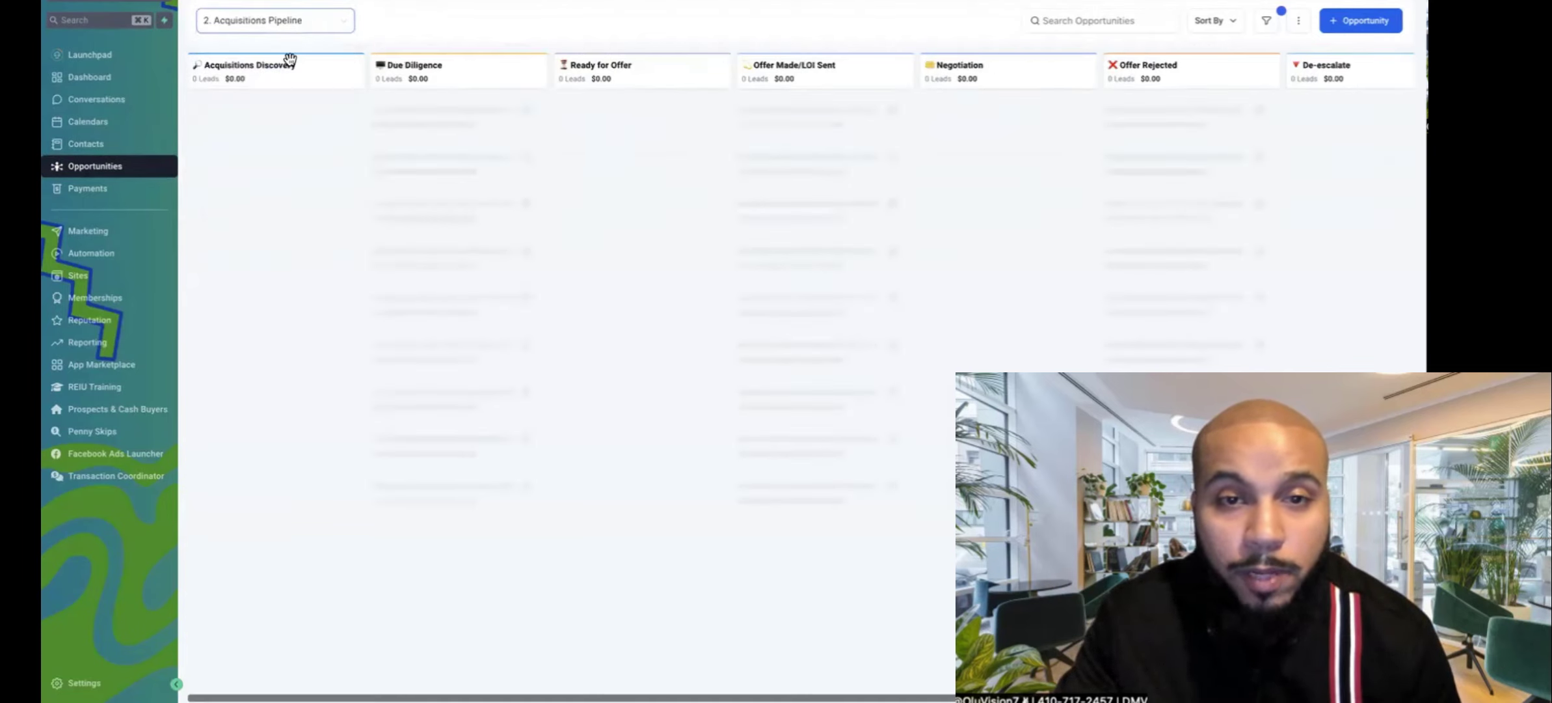
left_click(81, 153)
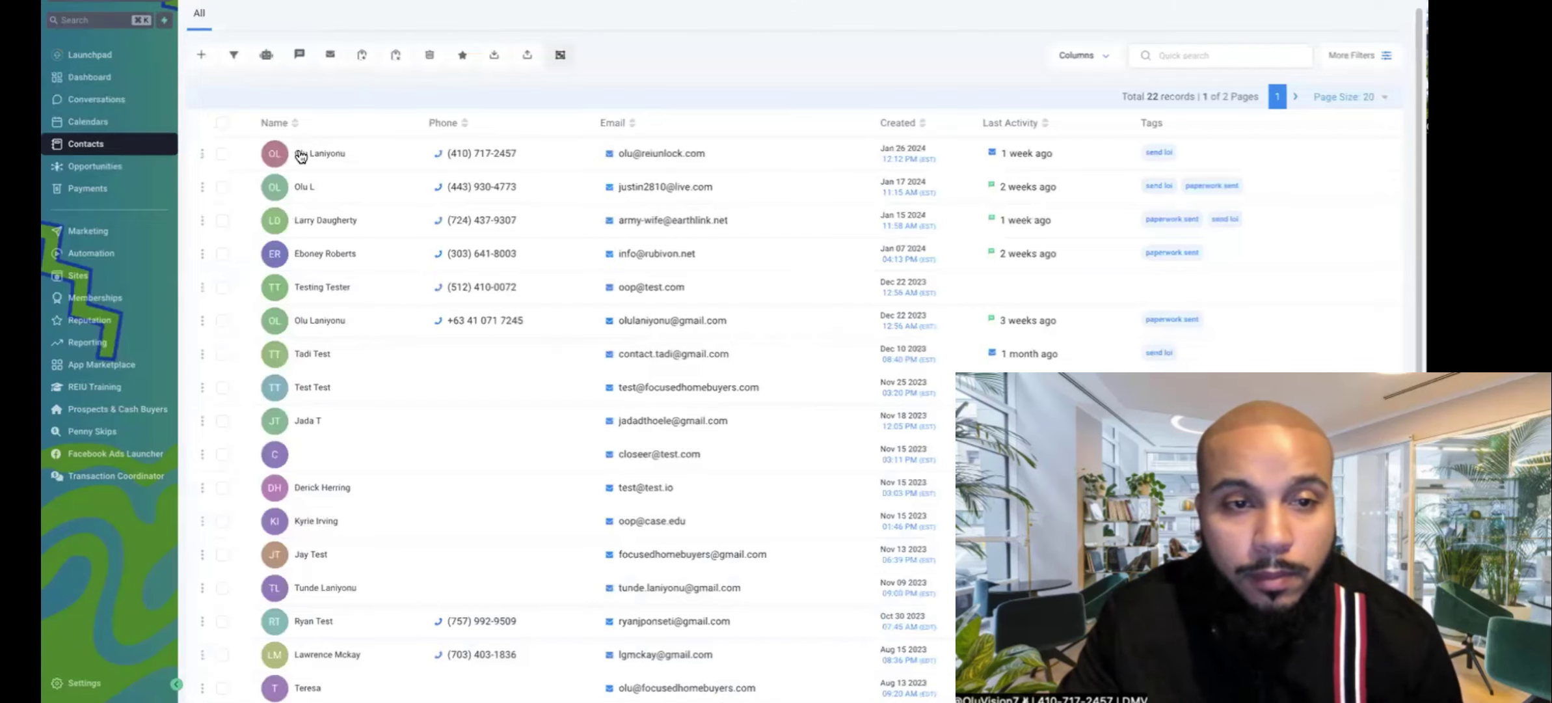
left_click(301, 155)
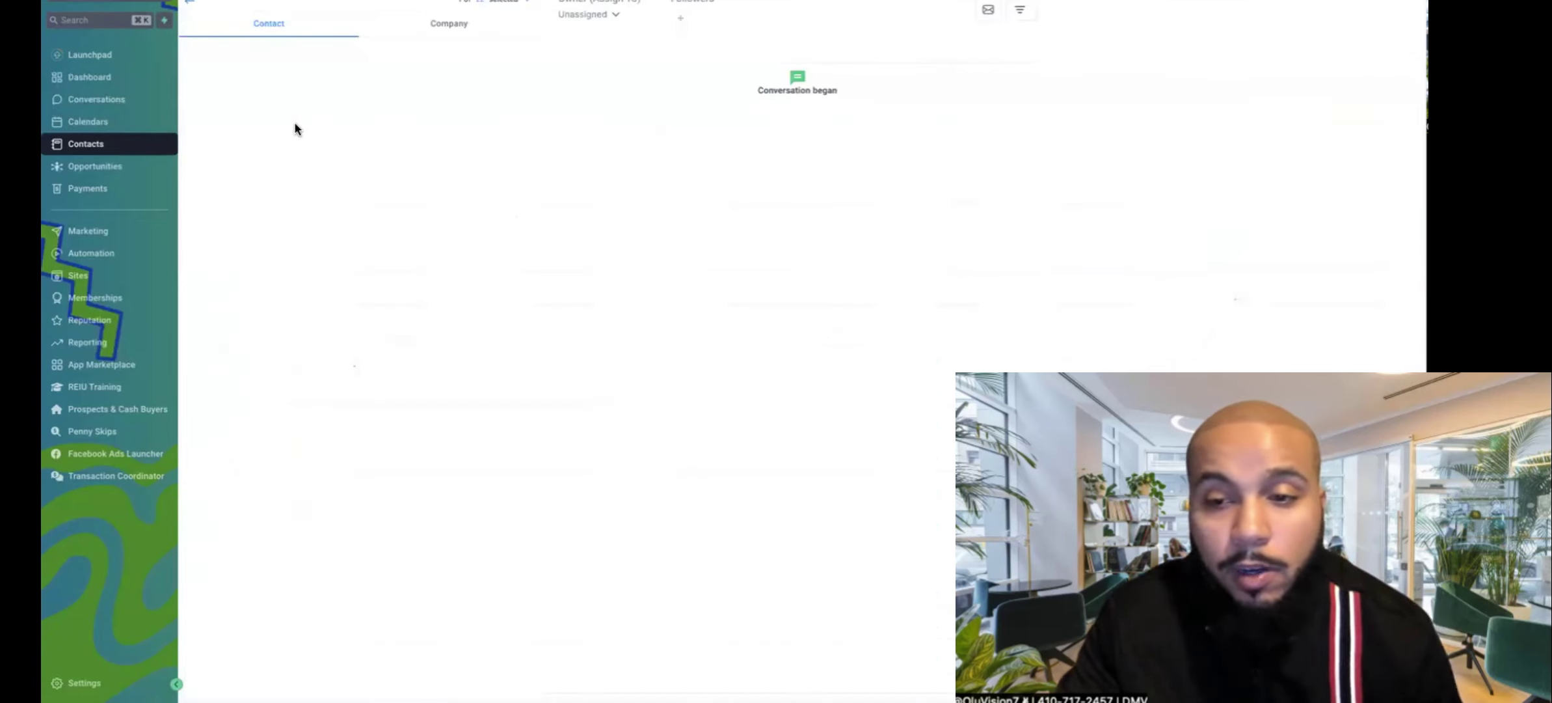
scroll(269, 280, "down", 2)
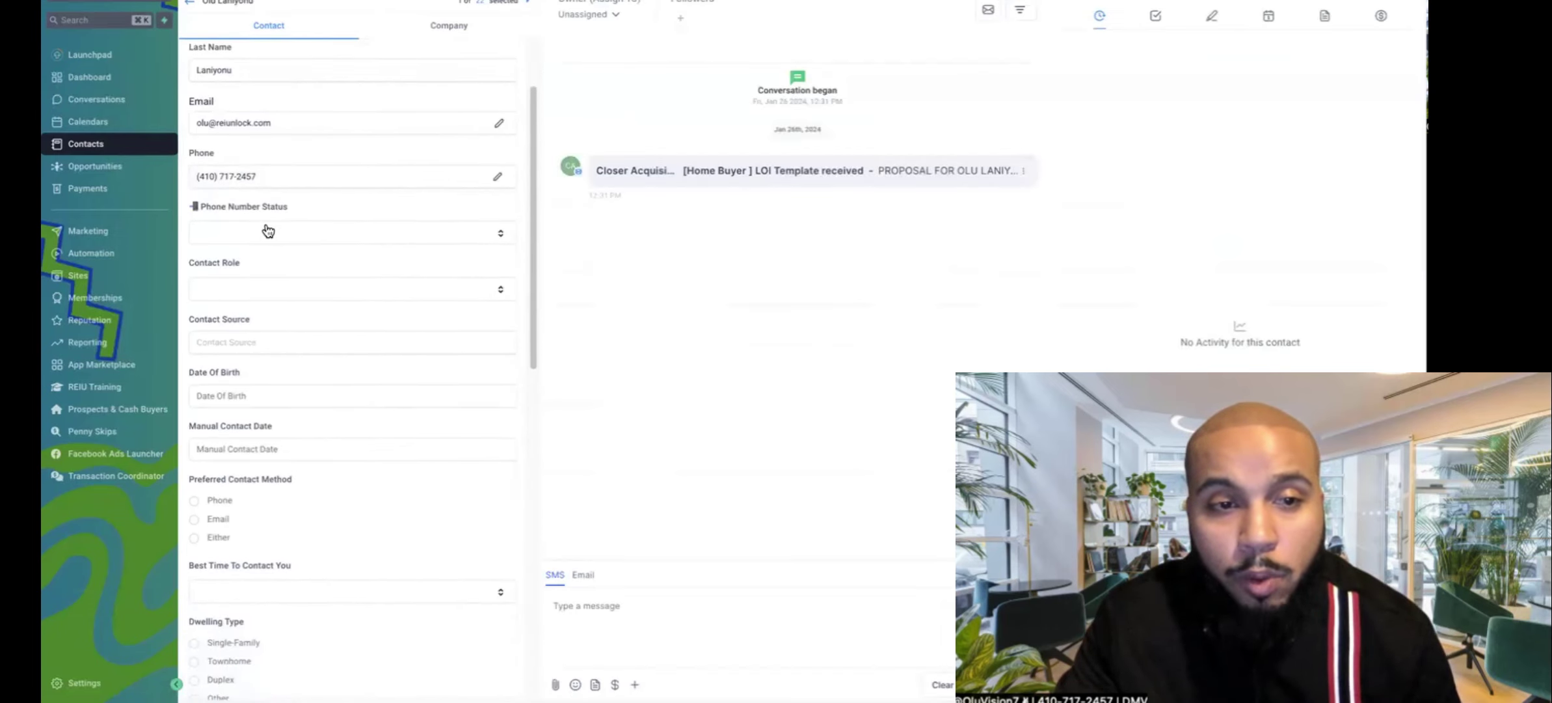
scroll(268, 230, "down", 1)
left_click(268, 217)
left_click(267, 215)
scroll(251, 274, "down", 3)
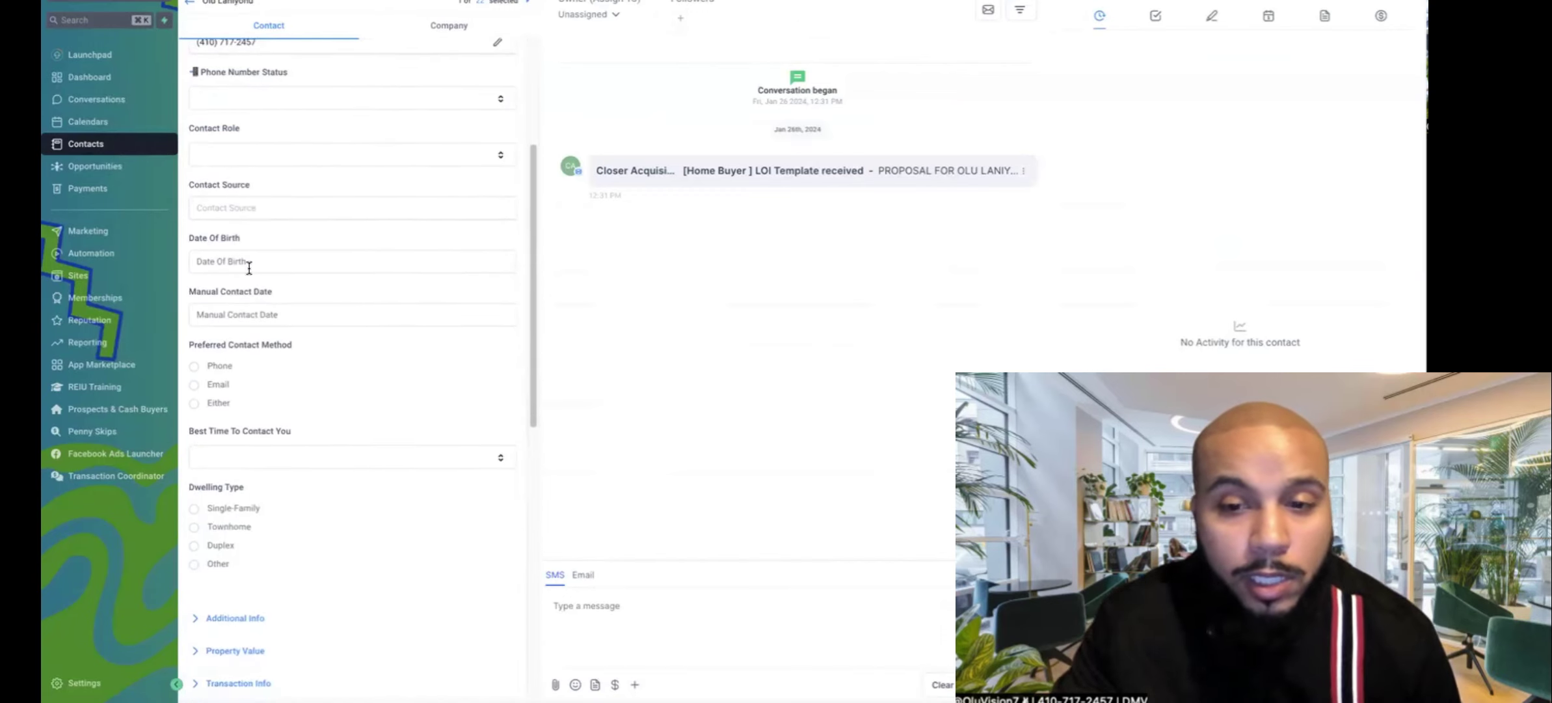
scroll(249, 267, "down", 1)
scroll(249, 267, "down", 4)
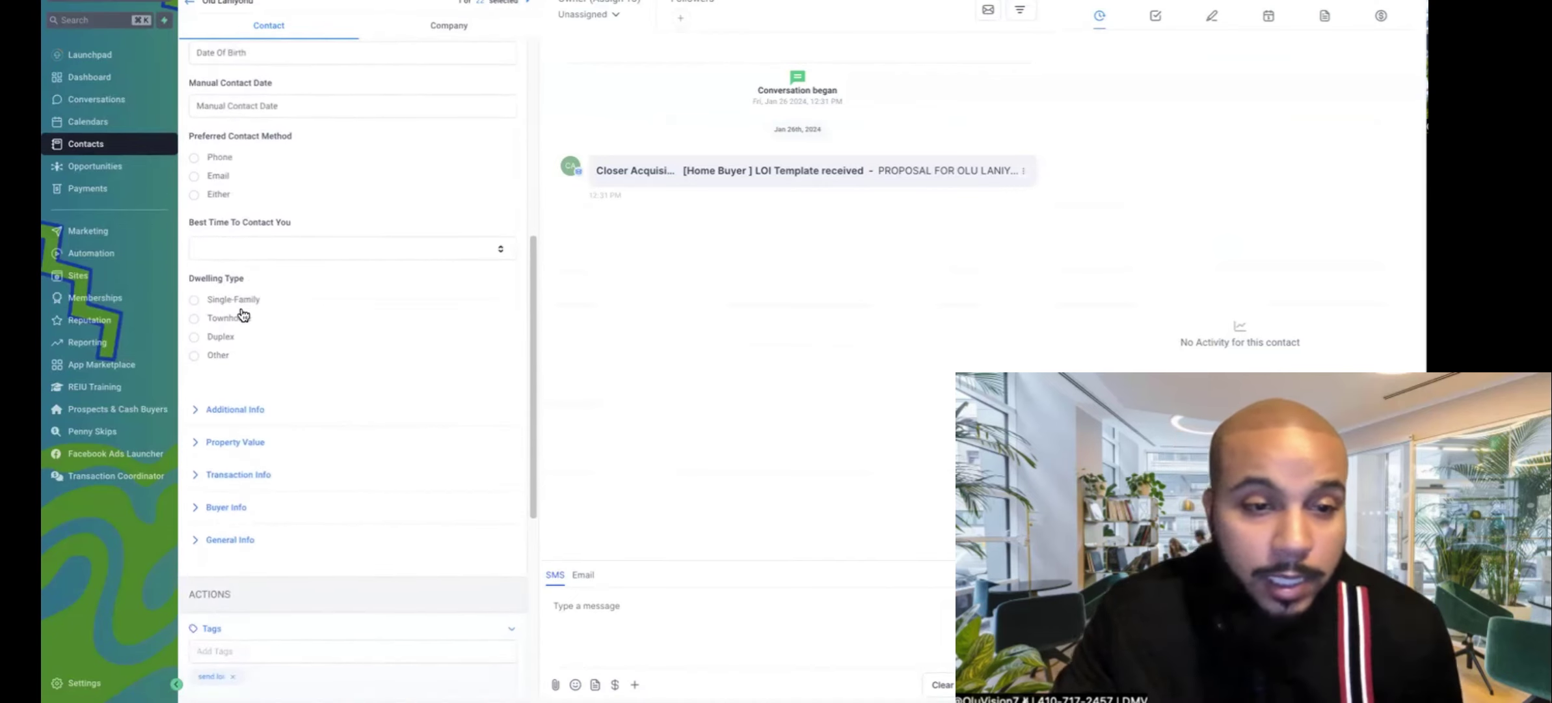
scroll(245, 322, "down", 1)
scroll(218, 183, "down", 4)
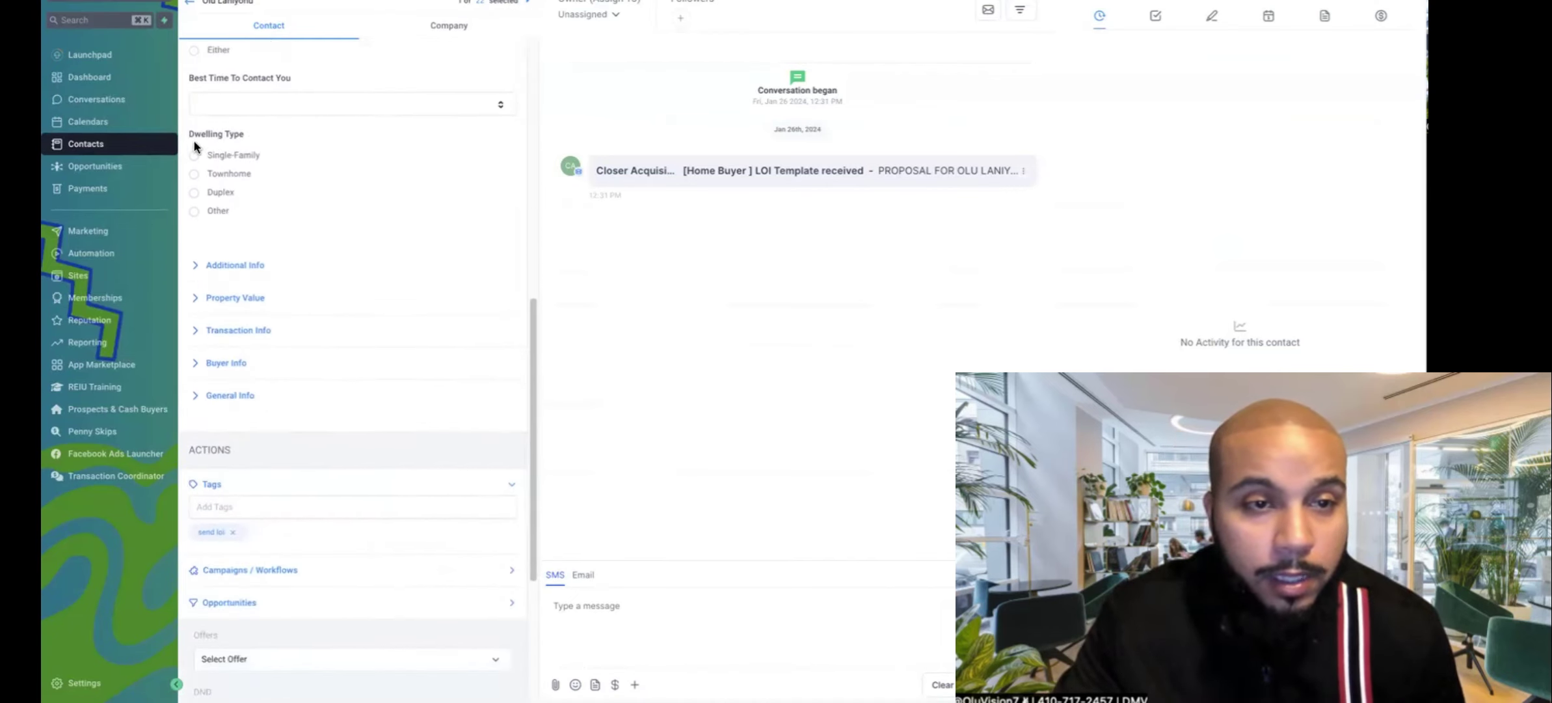
left_click(230, 196)
scroll(229, 199, "down", 3)
scroll(229, 198, "down", 8)
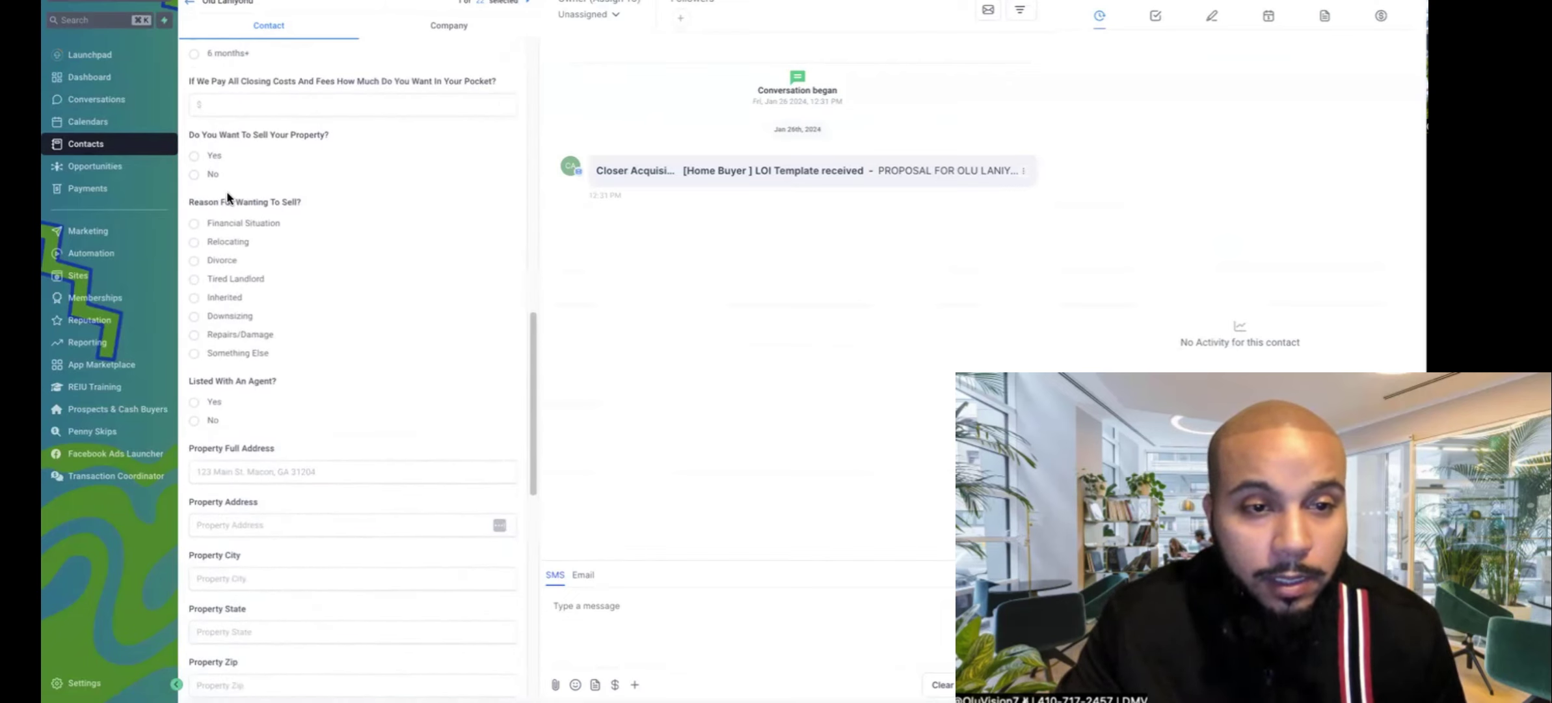
scroll(229, 199, "down", 6)
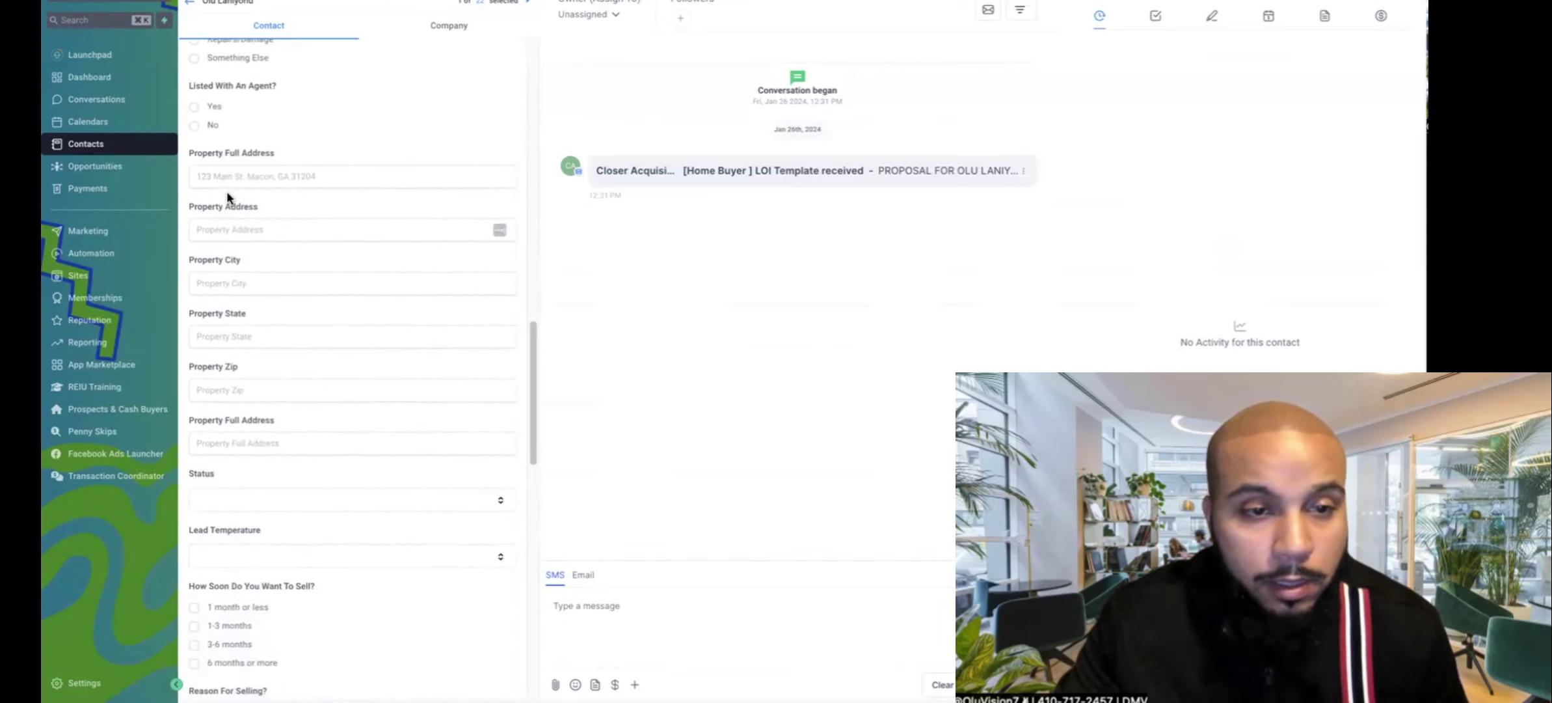
scroll(227, 195, "down", 8)
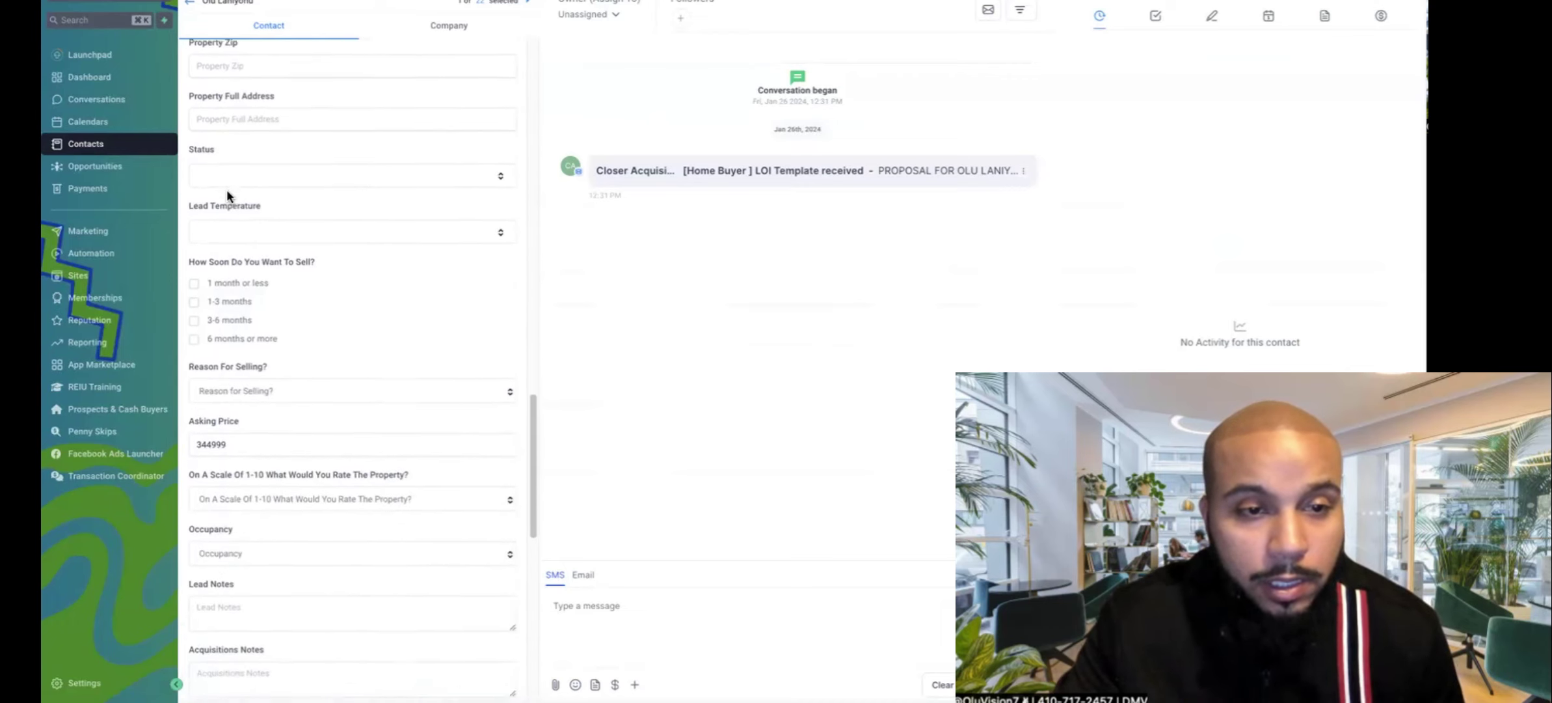
scroll(227, 194, "down", 2)
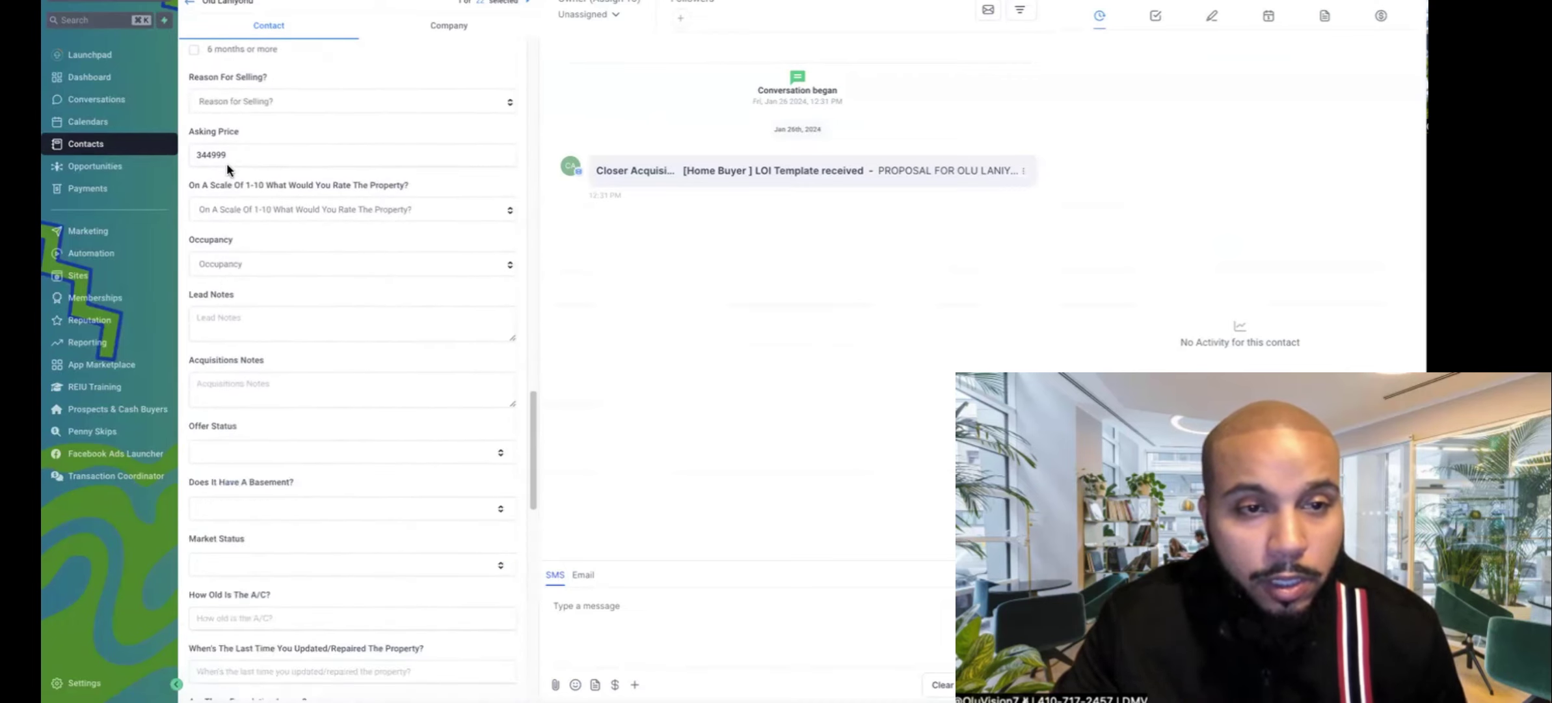
scroll(228, 159, "down", 5)
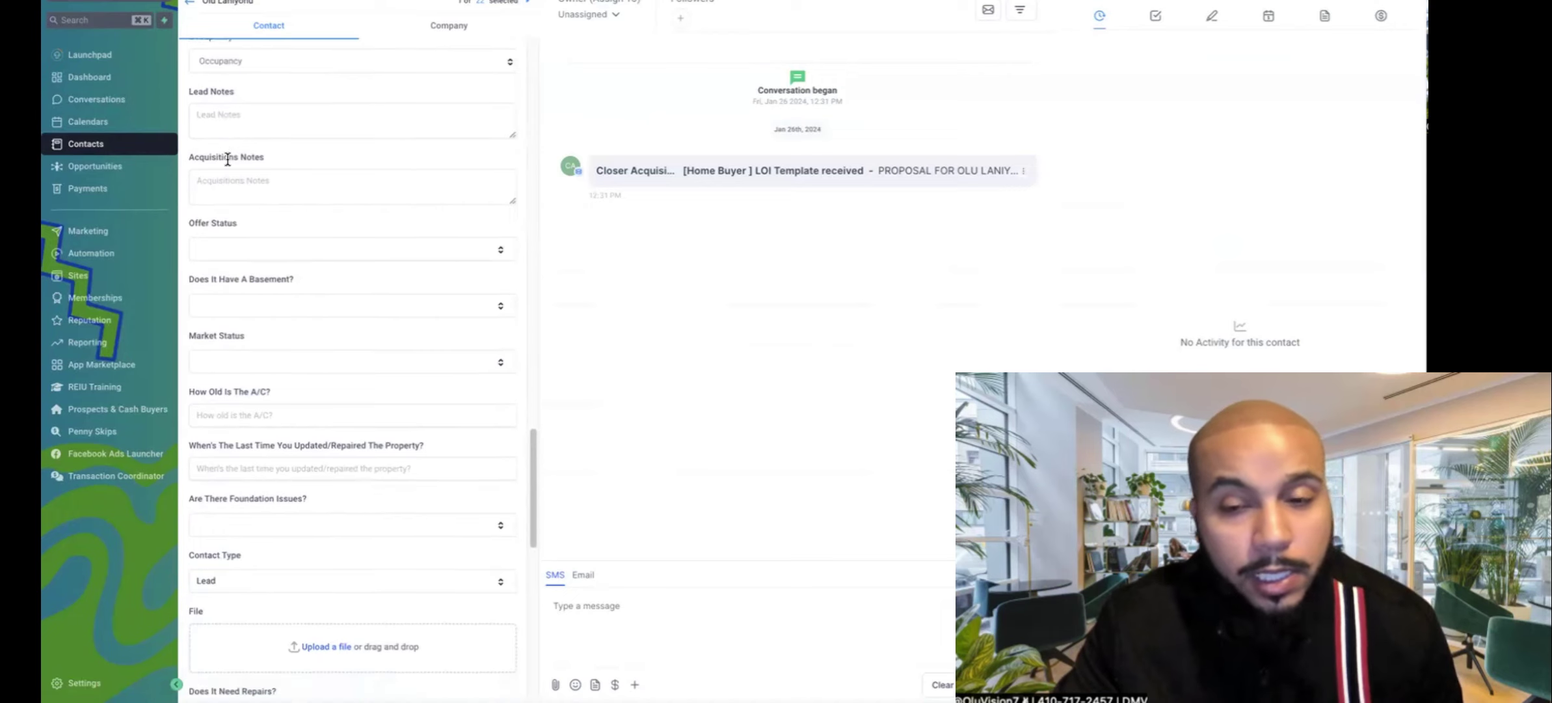
scroll(227, 159, "down", 2)
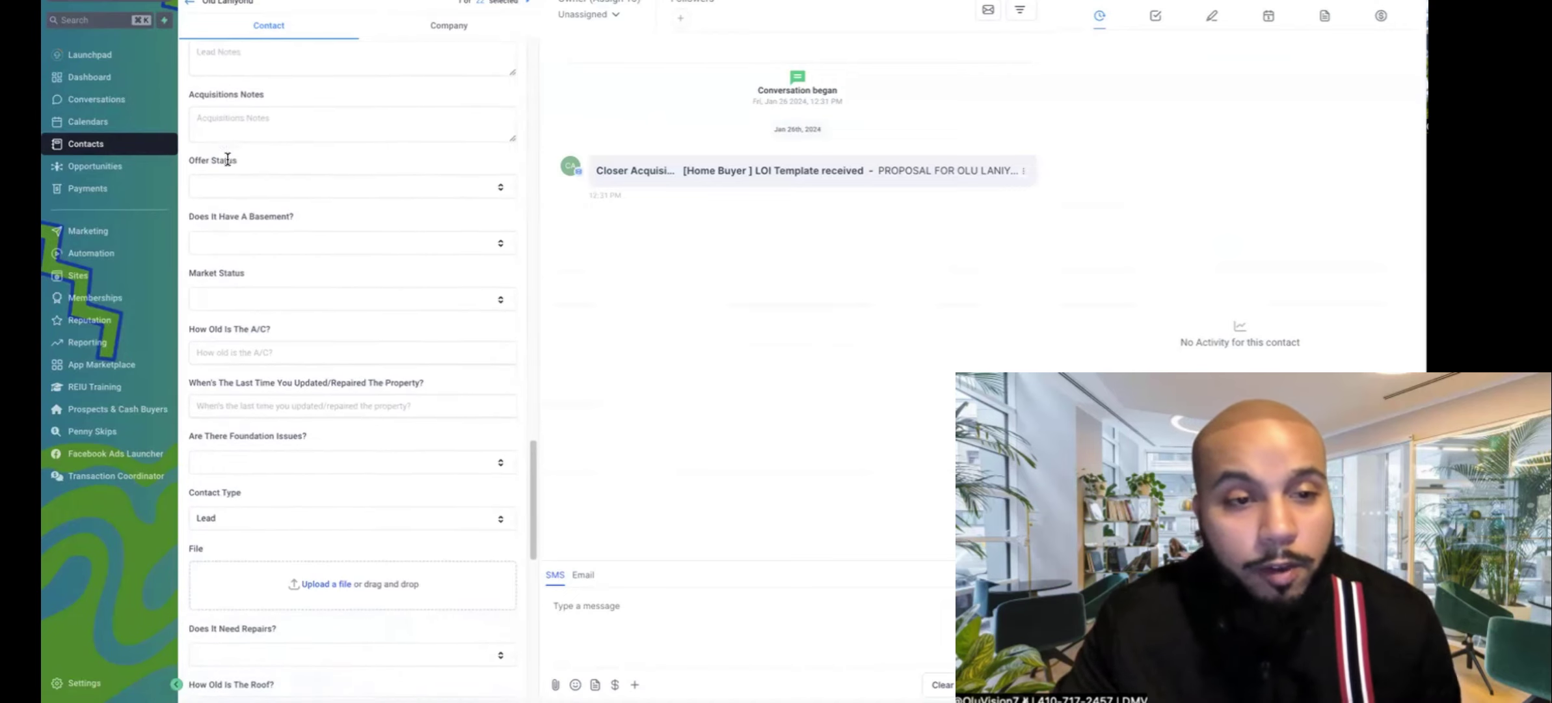
scroll(227, 159, "down", 5)
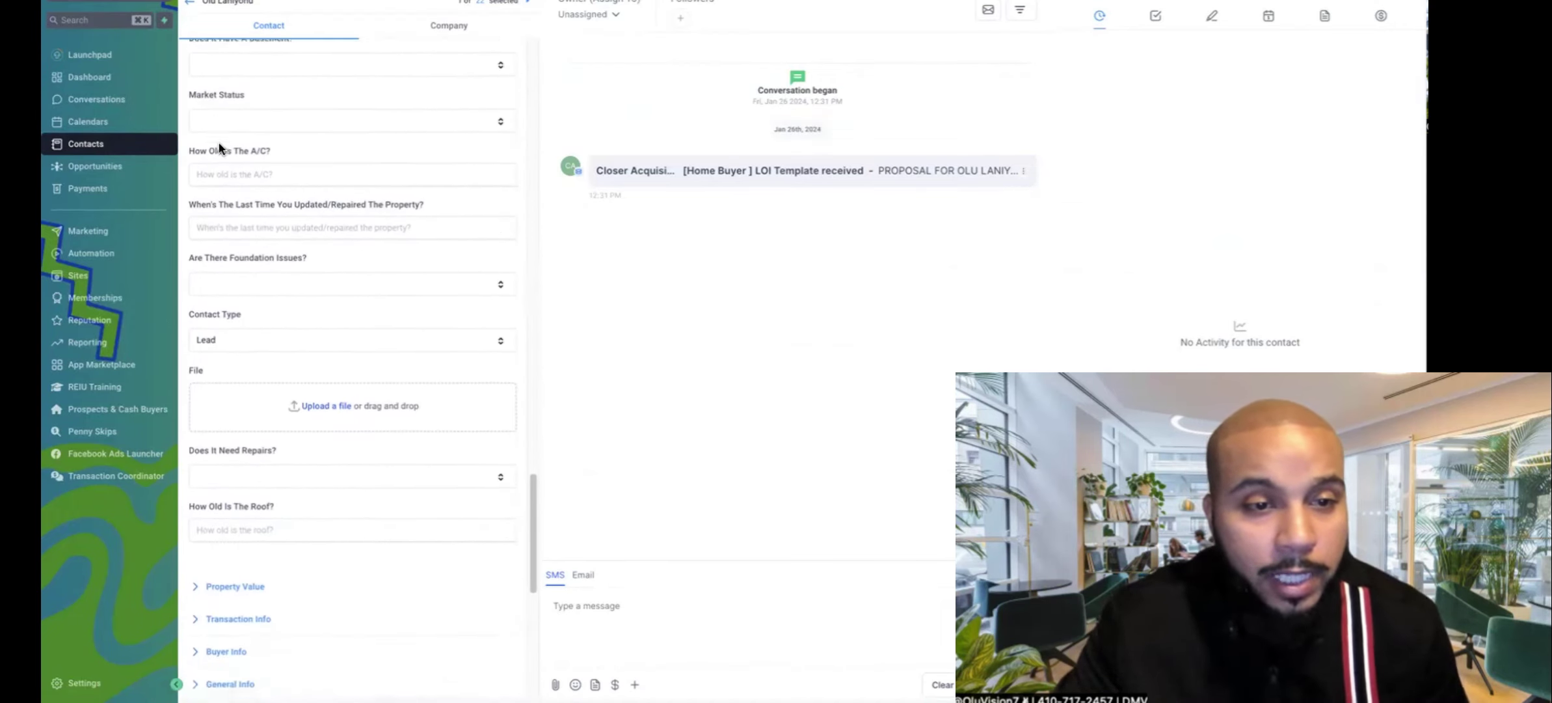
scroll(220, 144, "down", 1)
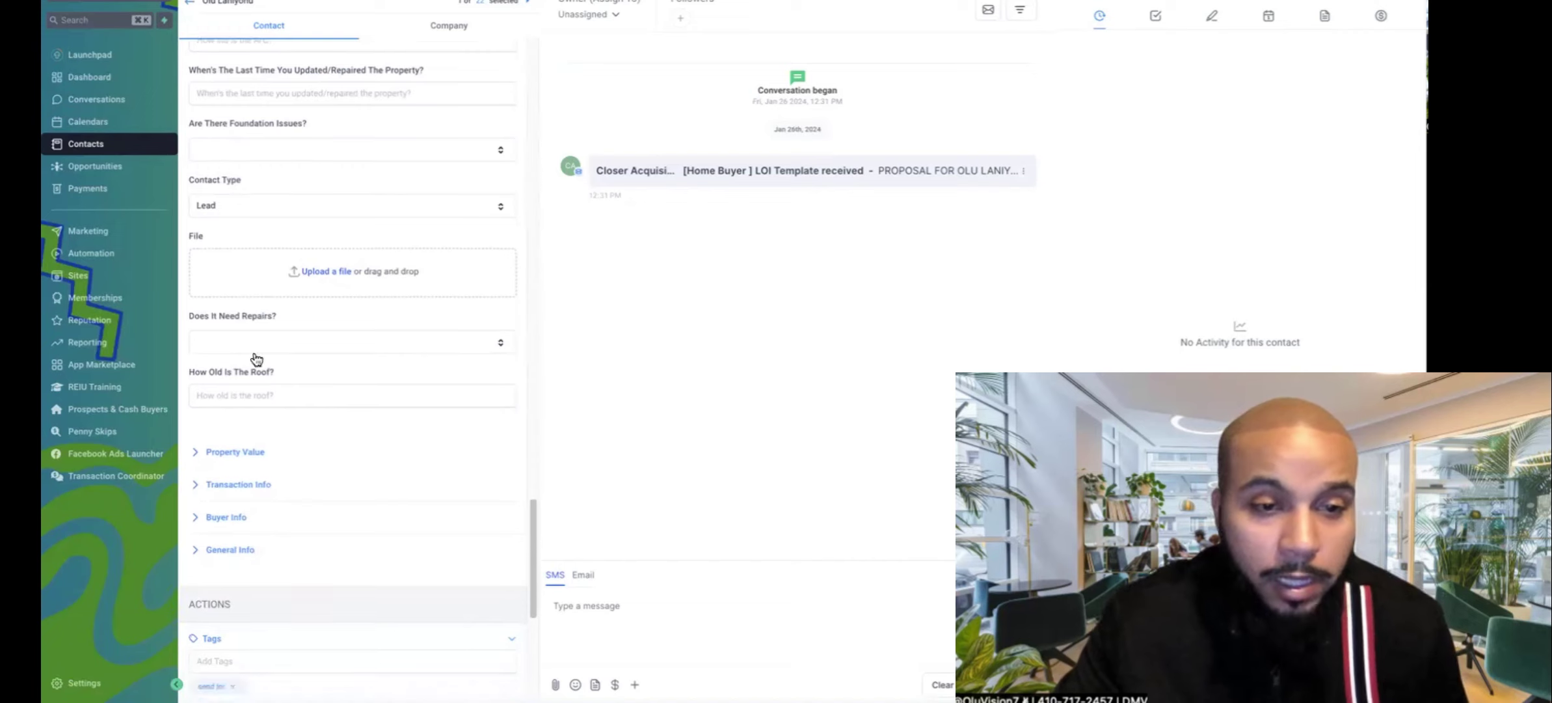
Step: Expand and scroll through the contact's Property Value and Transaction Info sections
left_click(234, 451)
scroll(254, 452, "down", 5)
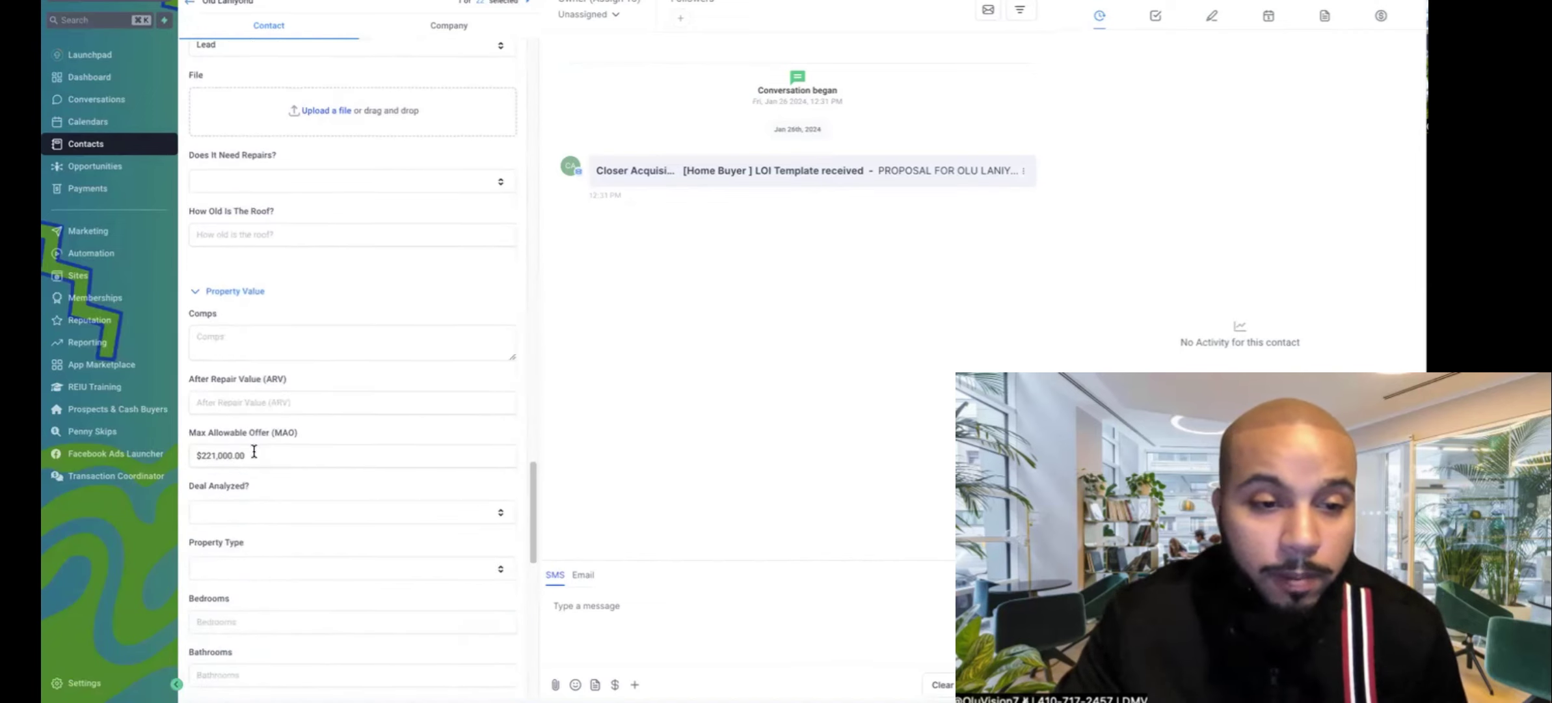
scroll(254, 450, "down", 7)
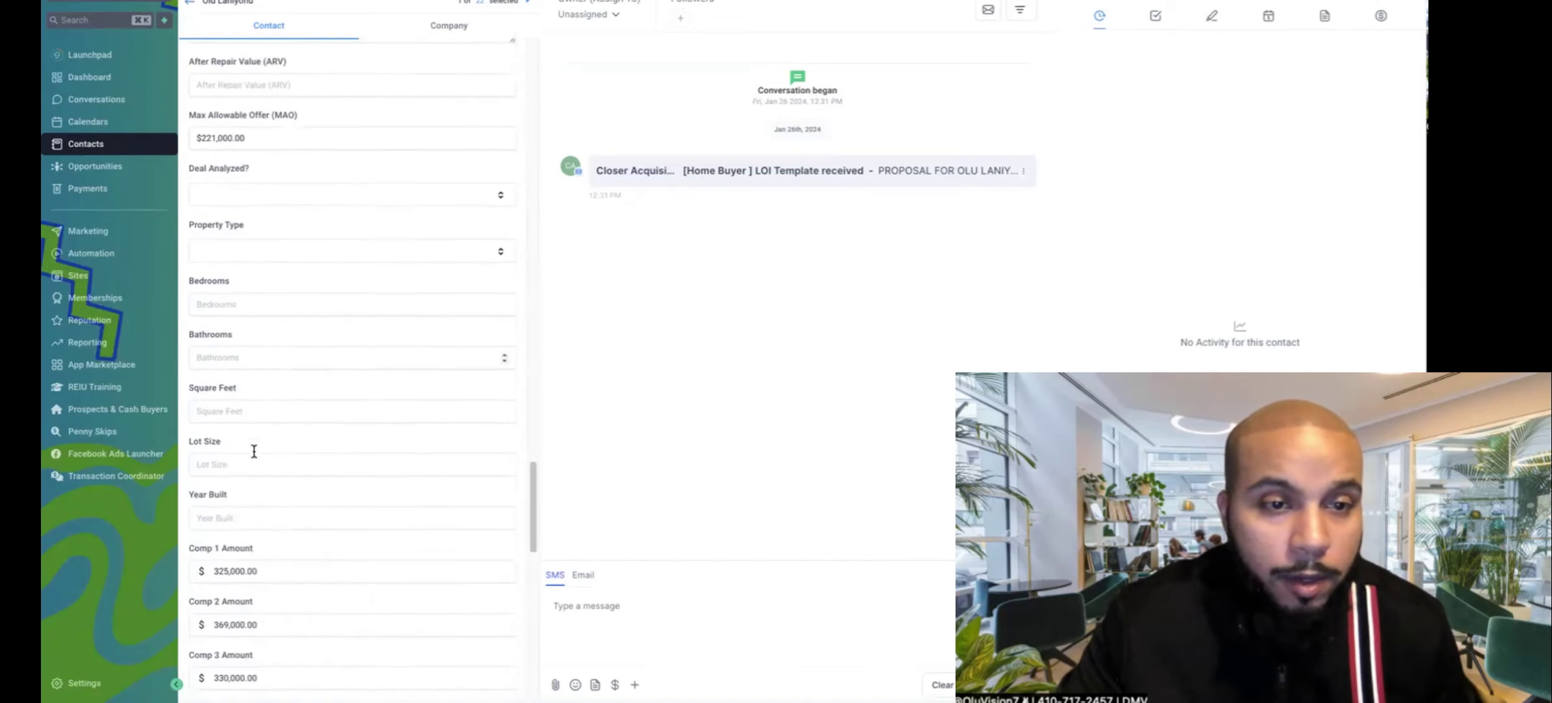
scroll(253, 450, "down", 5)
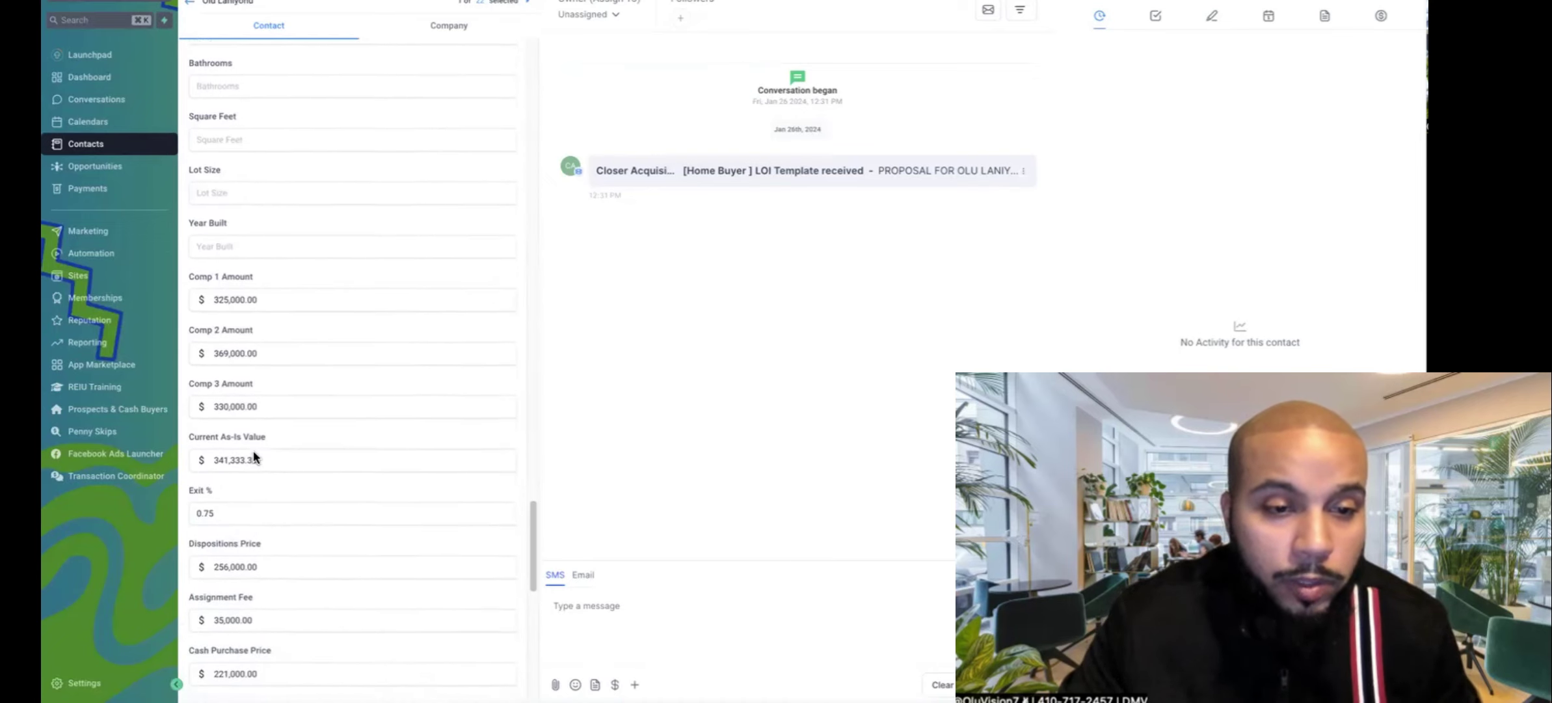
scroll(254, 450, "down", 2)
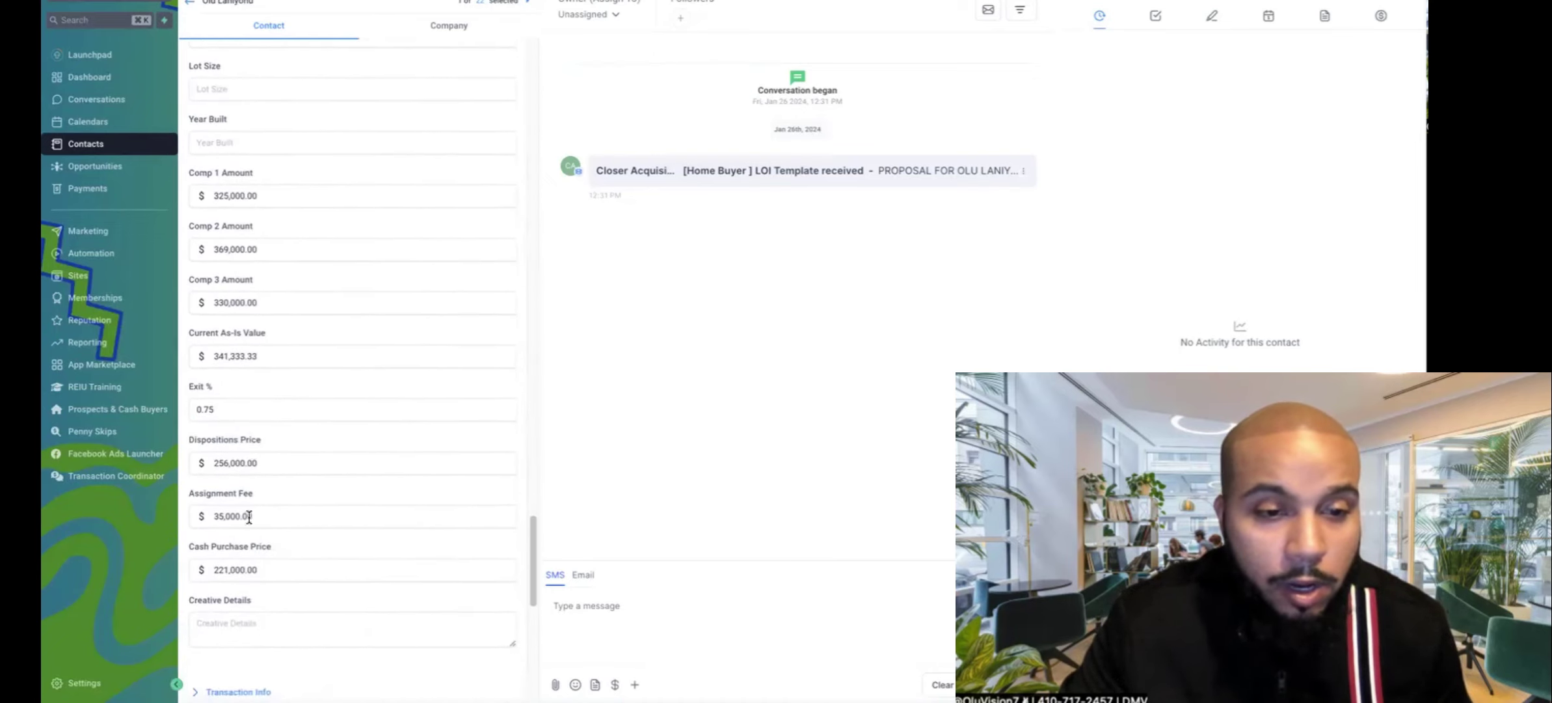
scroll(246, 531, "down", 1)
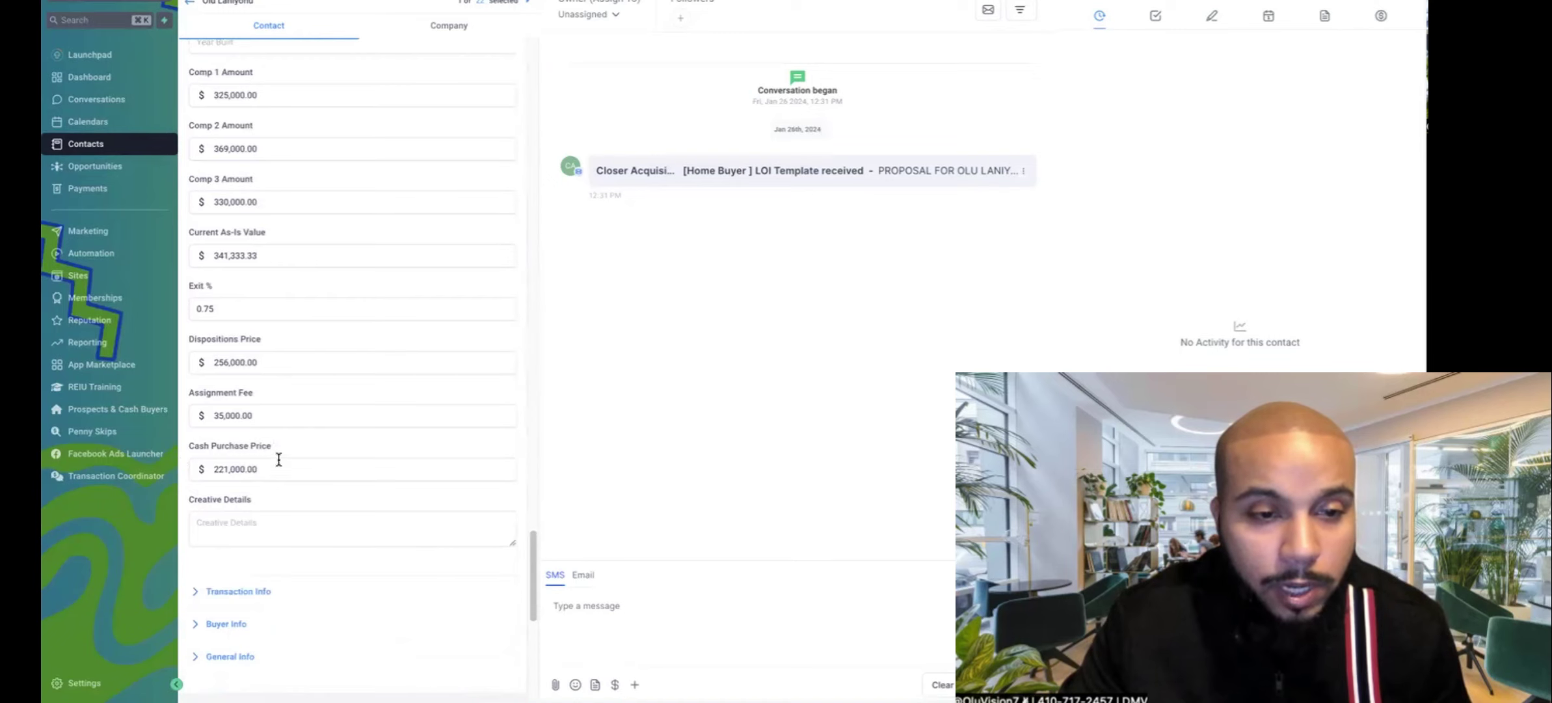
scroll(278, 459, "down", 4)
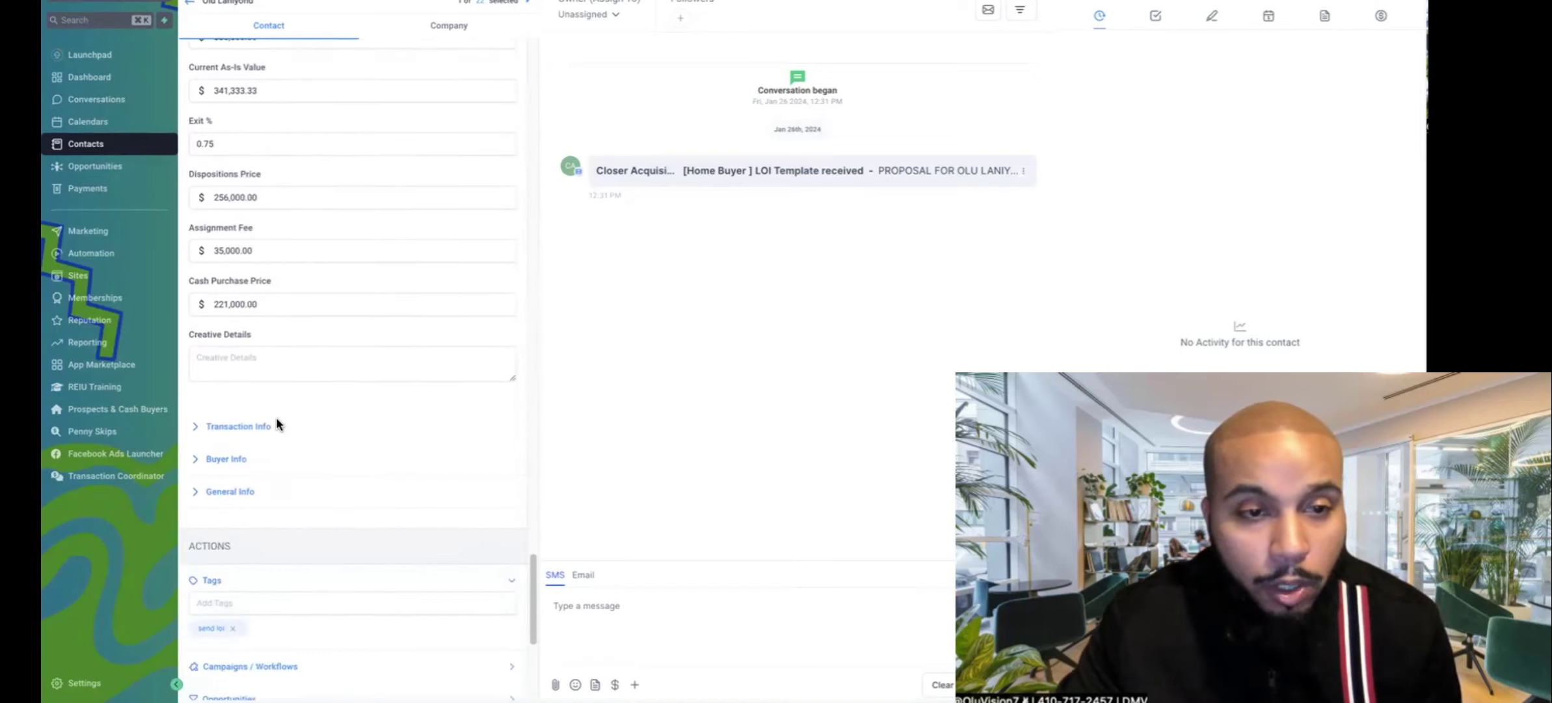
left_click(252, 429)
scroll(248, 424, "down", 8)
scroll(249, 424, "down", 3)
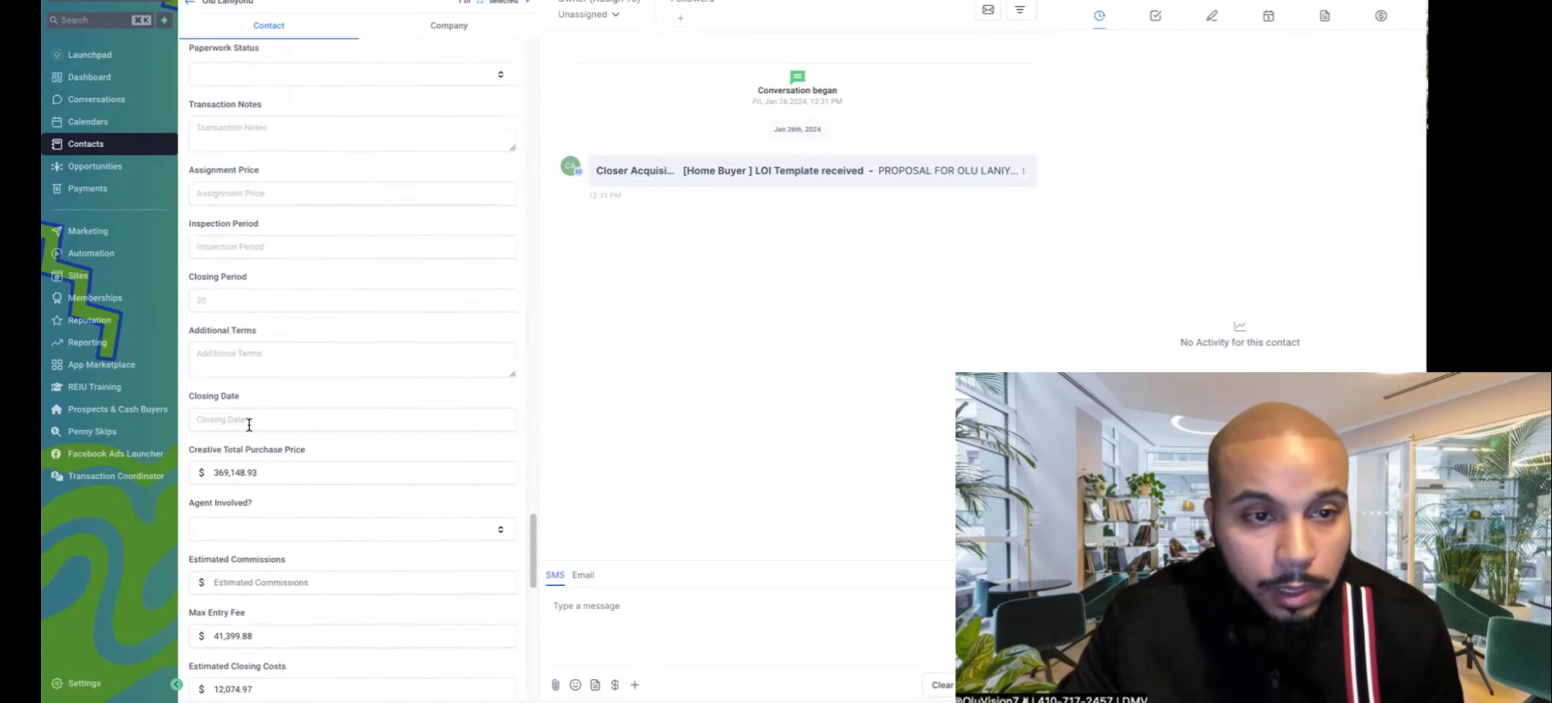
scroll(249, 426, "down", 6)
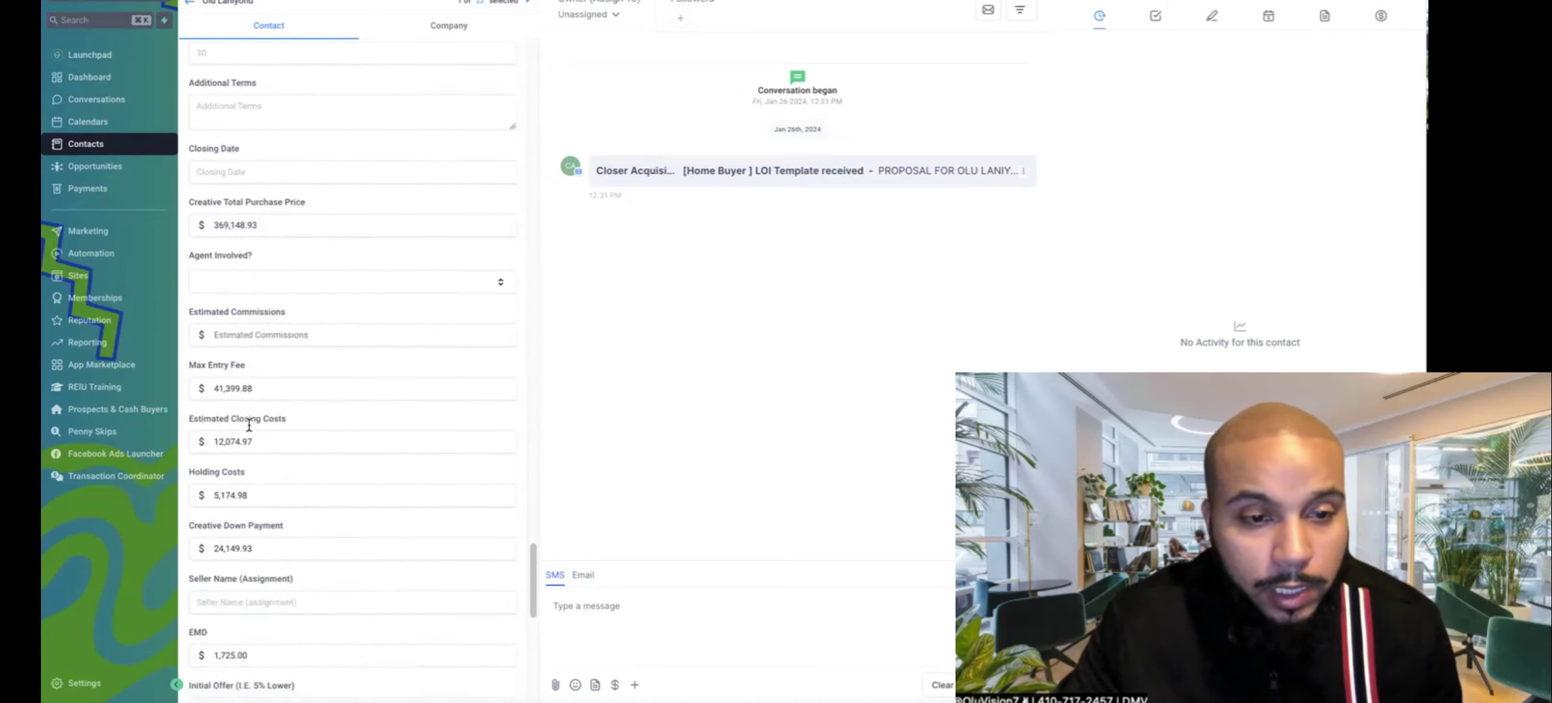
scroll(250, 423, "down", 4)
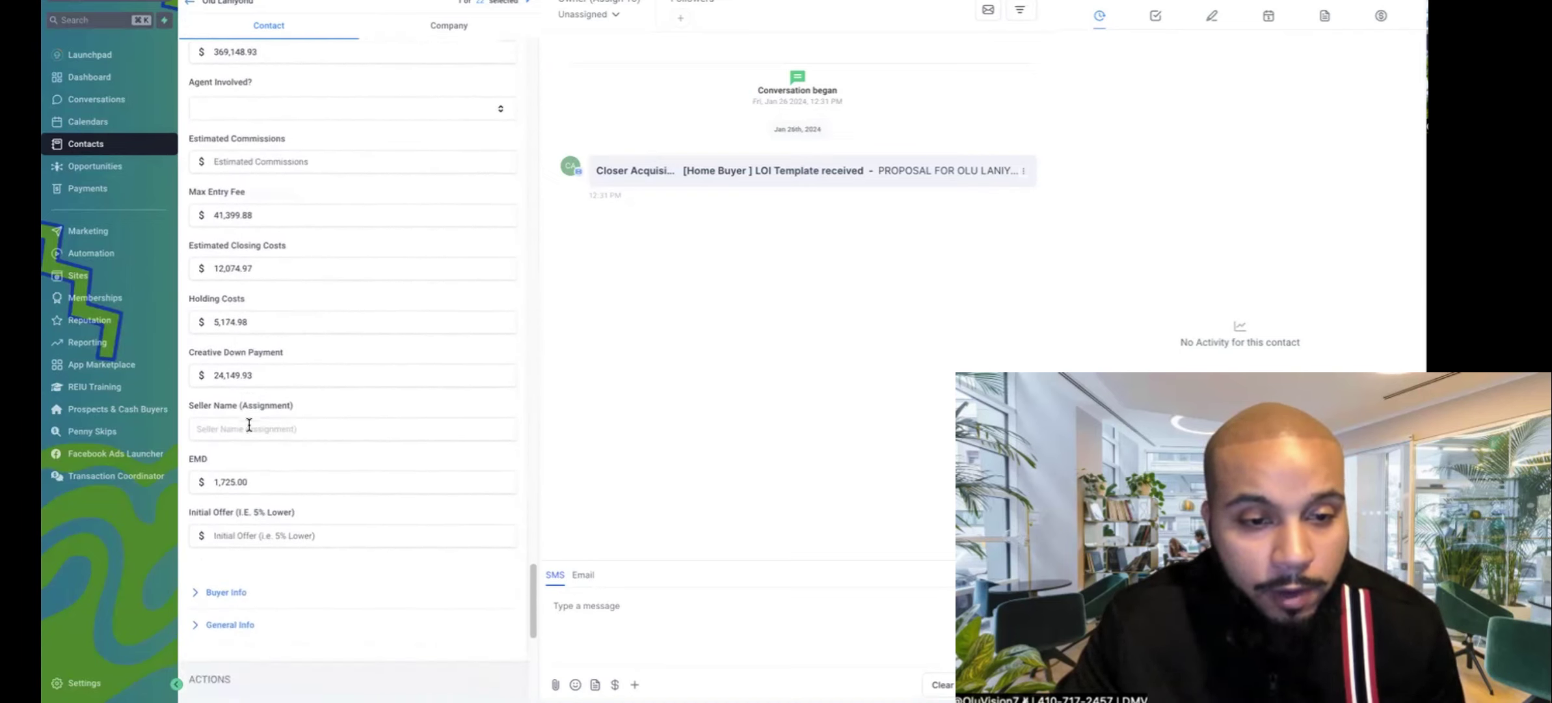
Step: Expand and review the contact's Buyer Info and General Info fields
left_click(227, 463)
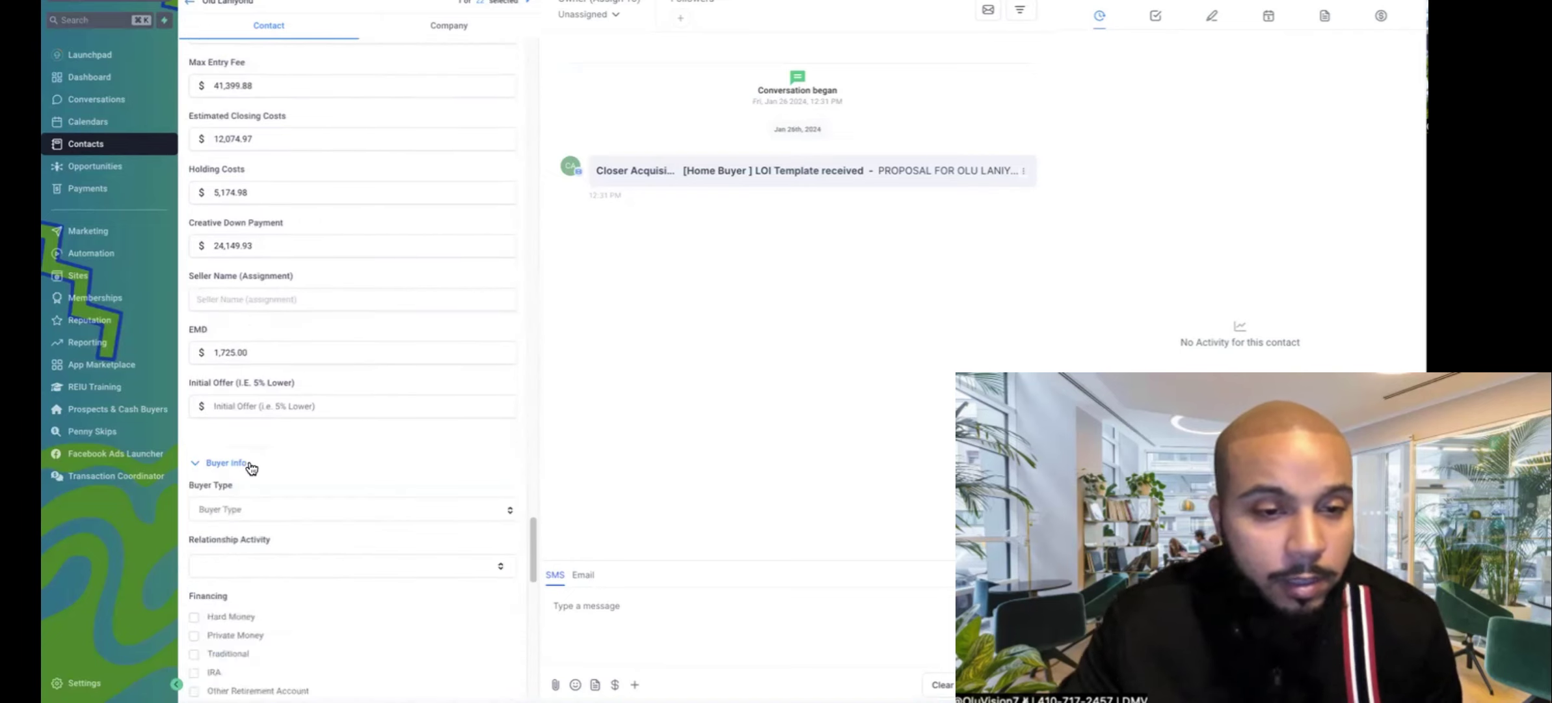
scroll(251, 467, "down", 6)
scroll(251, 467, "down", 15)
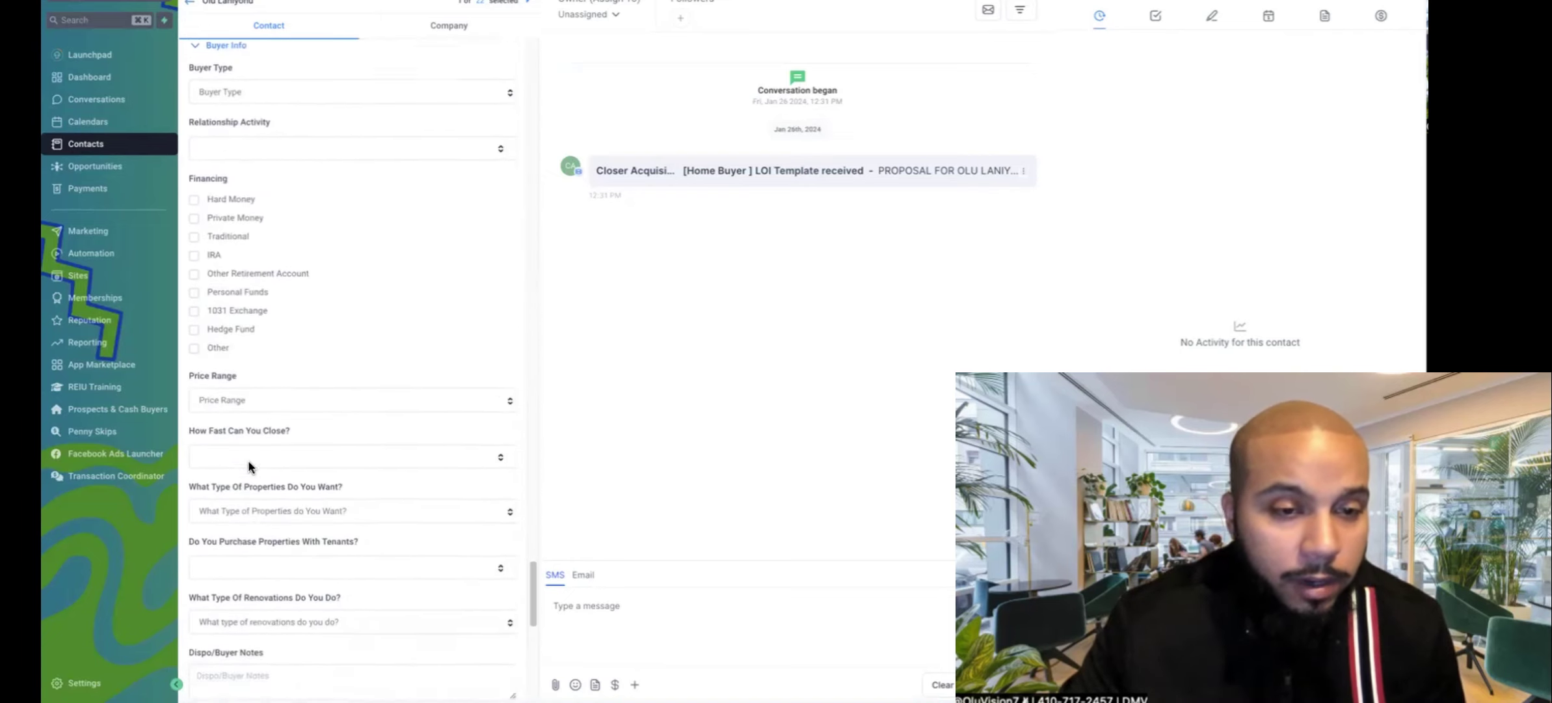
scroll(247, 460, "down", 2)
scroll(247, 460, "up", 3)
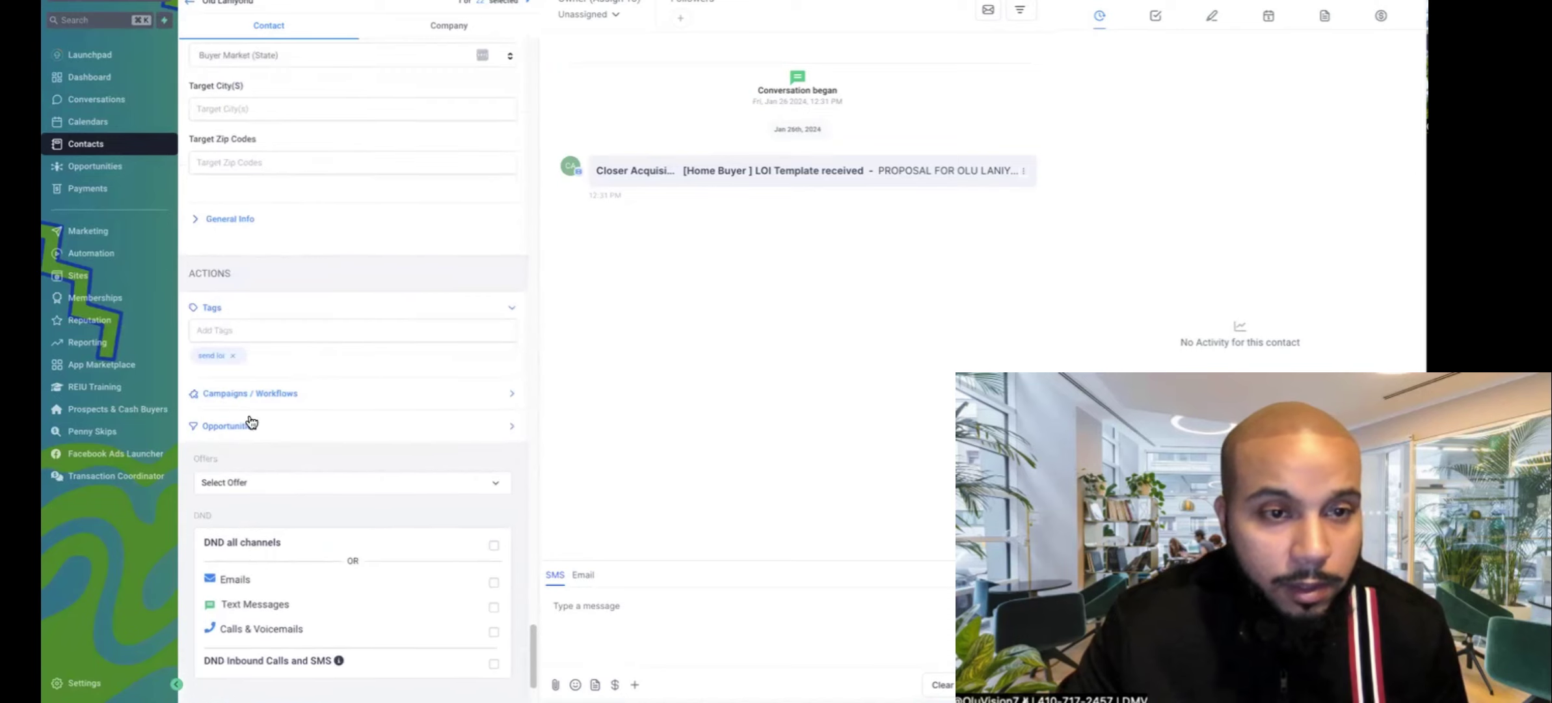
left_click(229, 219)
scroll(233, 224, "down", 3)
scroll(233, 225, "down", 4)
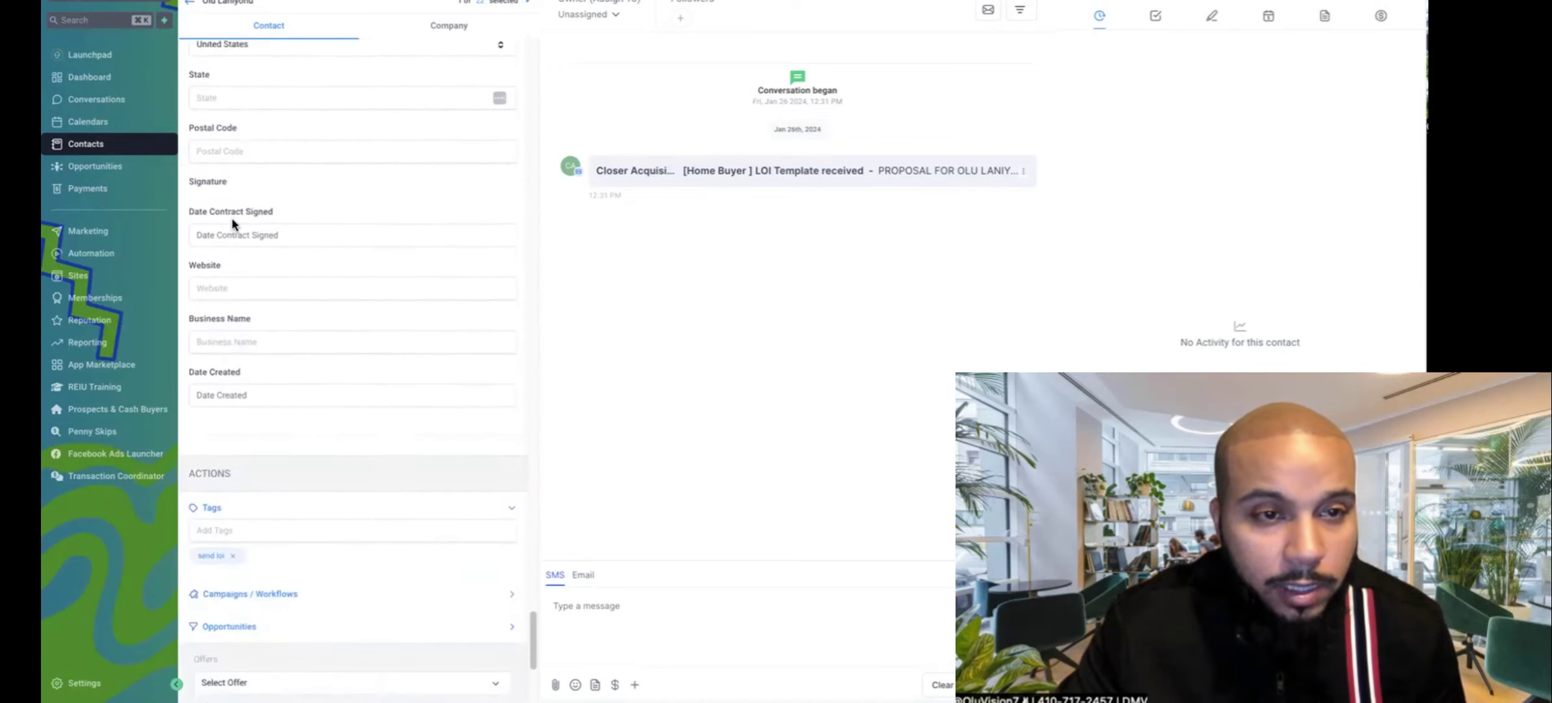
scroll(232, 218, "down", 4)
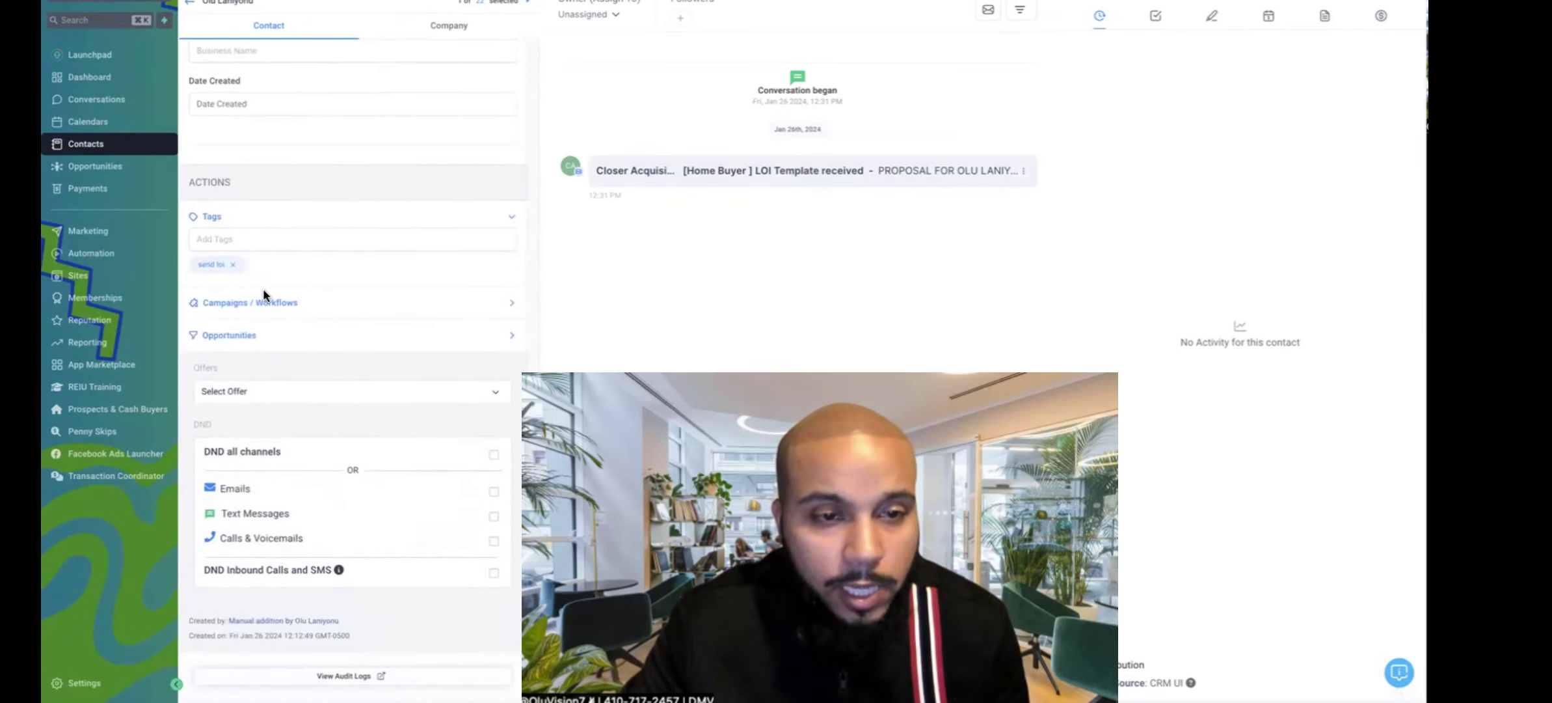
Step: Show the contact's Campaigns / Workflows and Opportunities sections
left_click(270, 305)
scroll(272, 307, "down", 2)
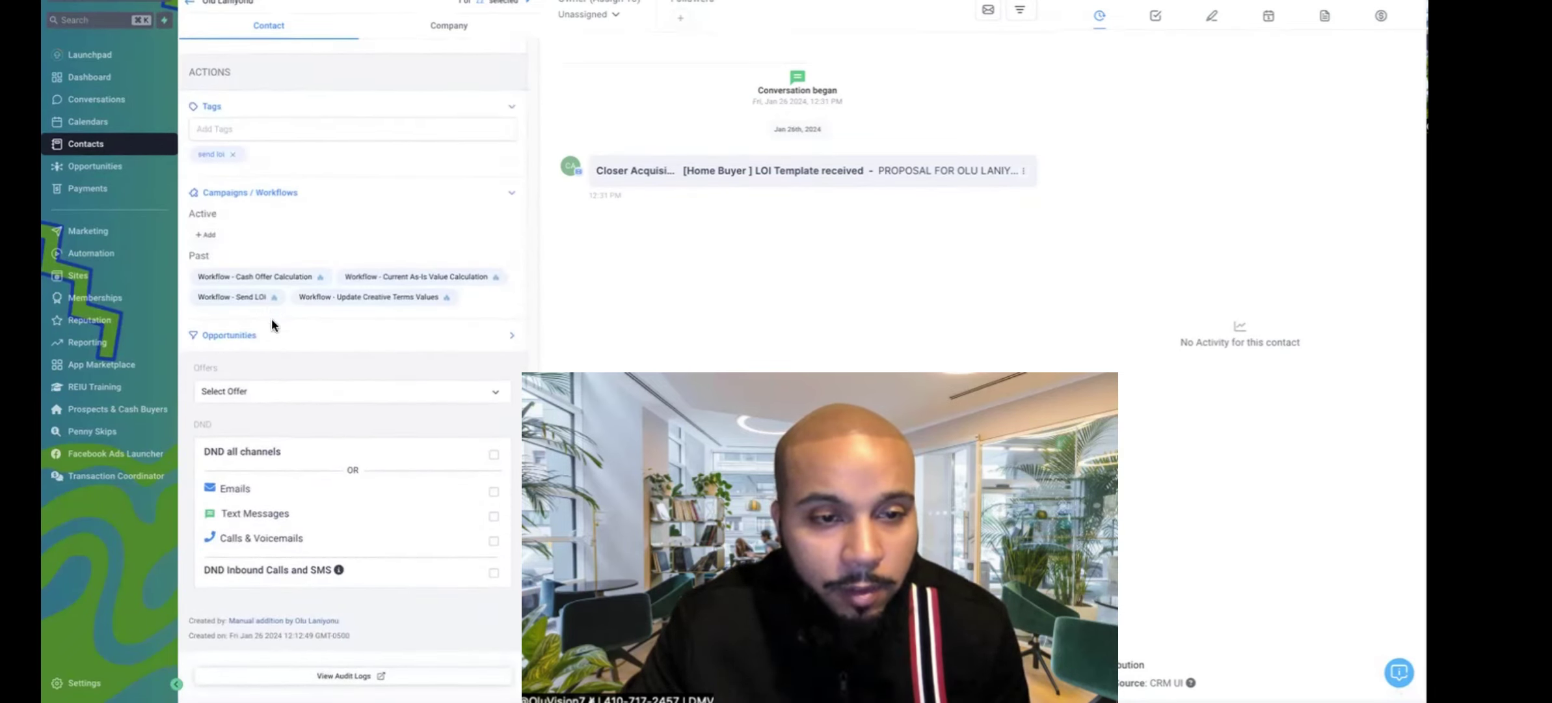
left_click(271, 336)
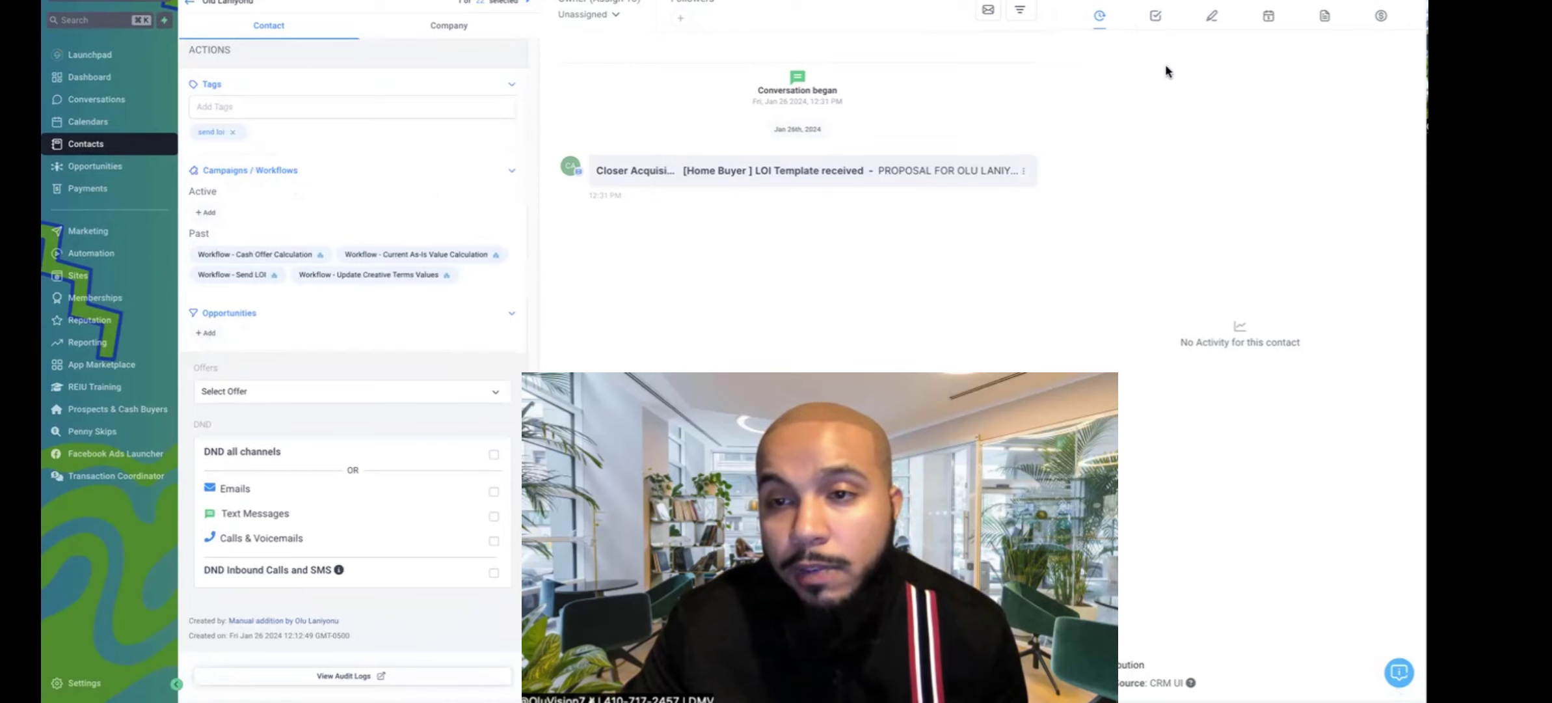
Step: Check the contact's tasks, notes, appointments and documents, ending on the empty documents list
left_click(1156, 18)
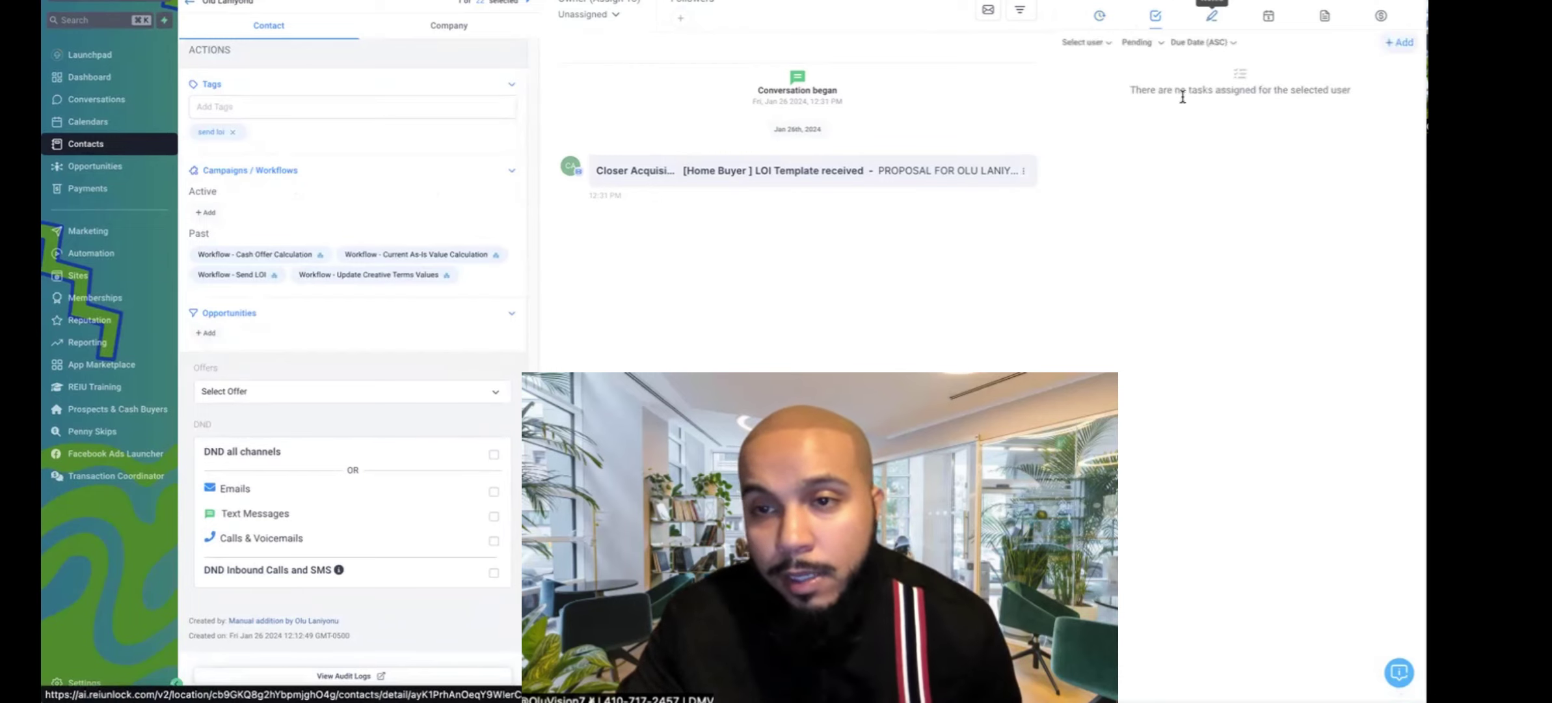
left_click(1213, 19)
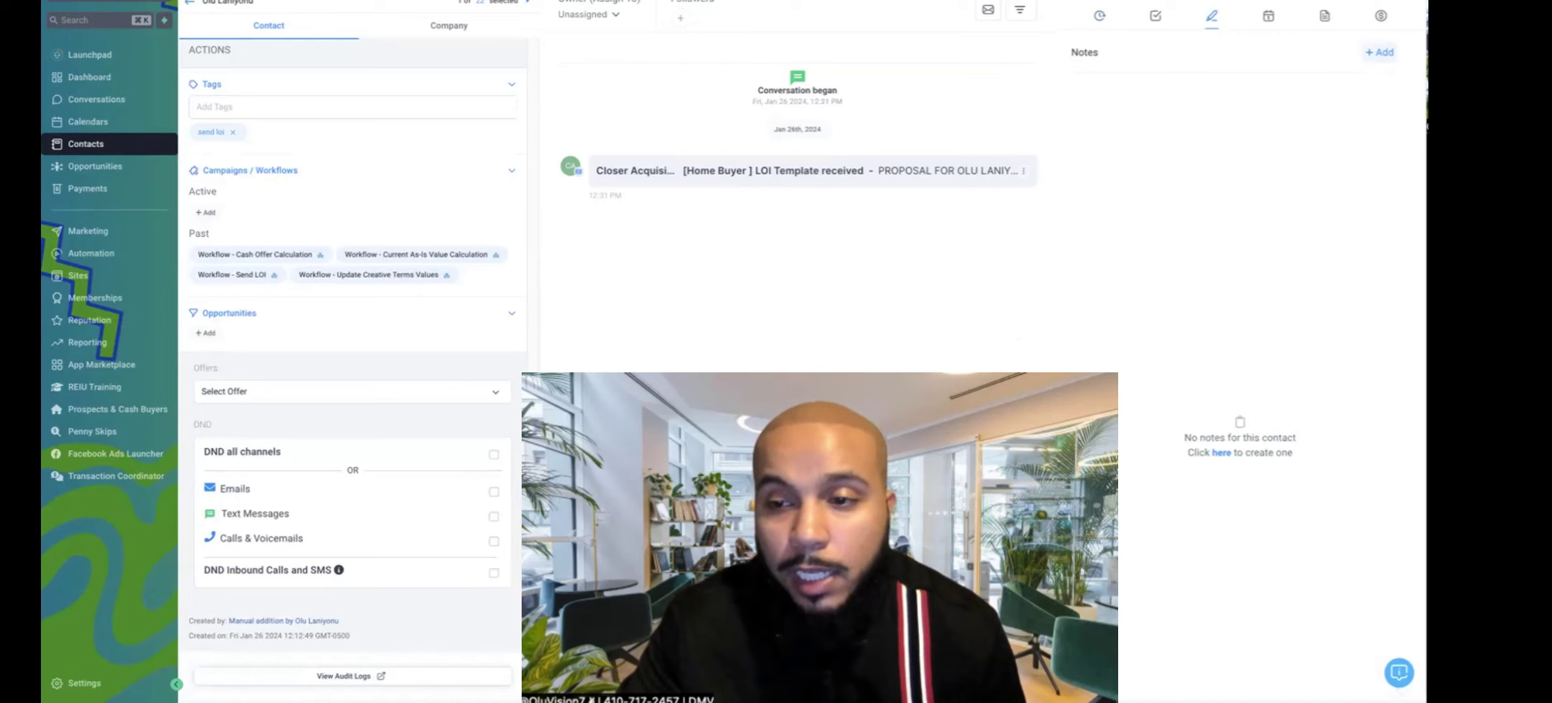
left_click(1271, 18)
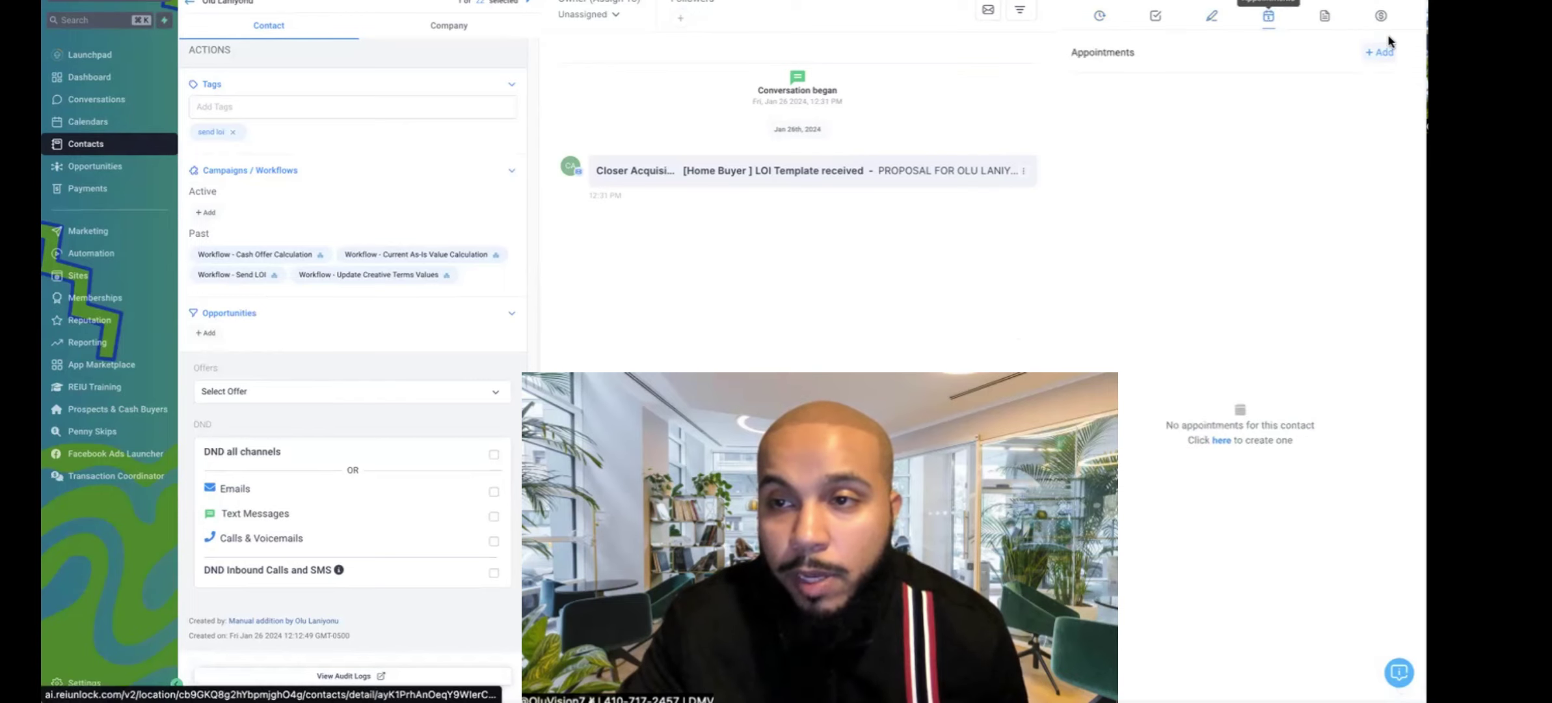
left_click(1323, 15)
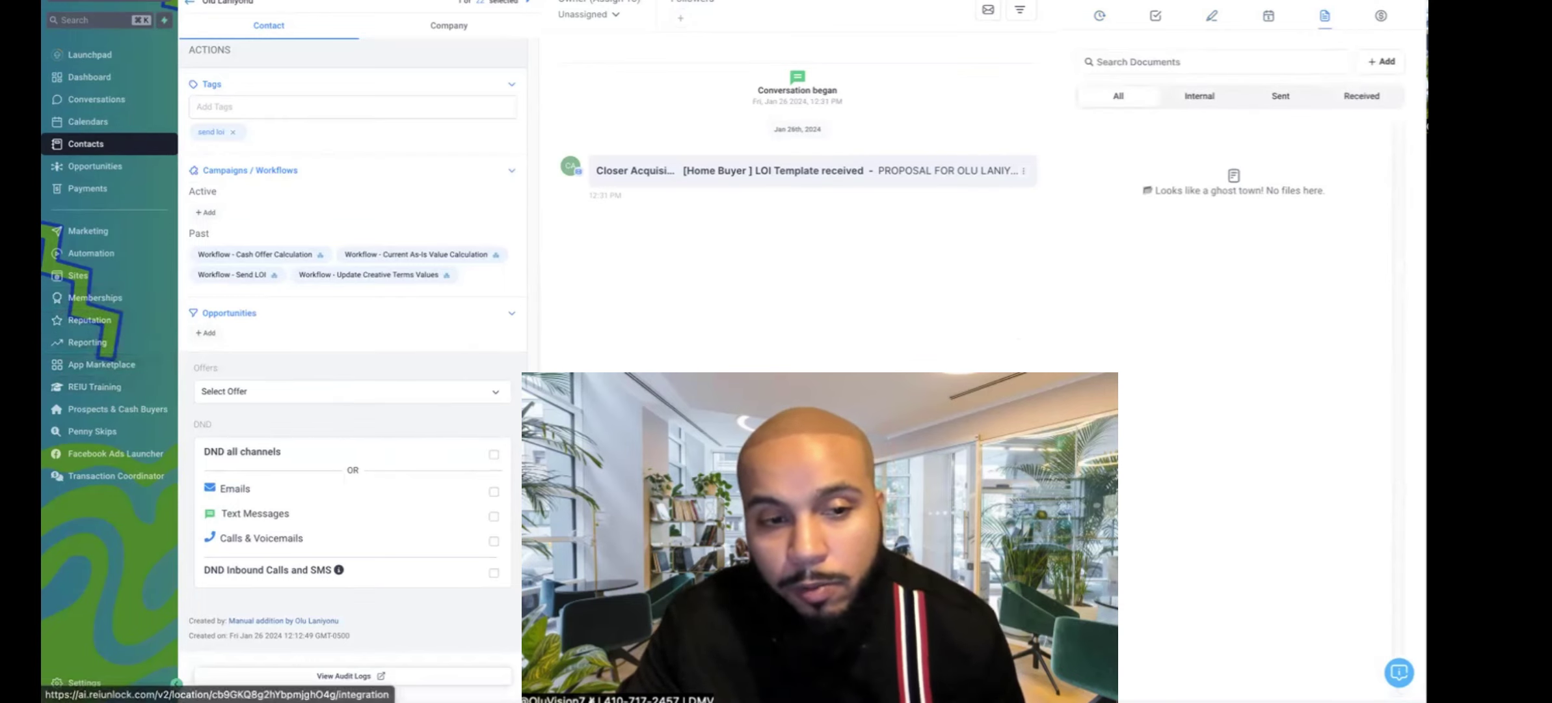
Step: Open the support widget's Help section and browse the article categories
left_click(1398, 674)
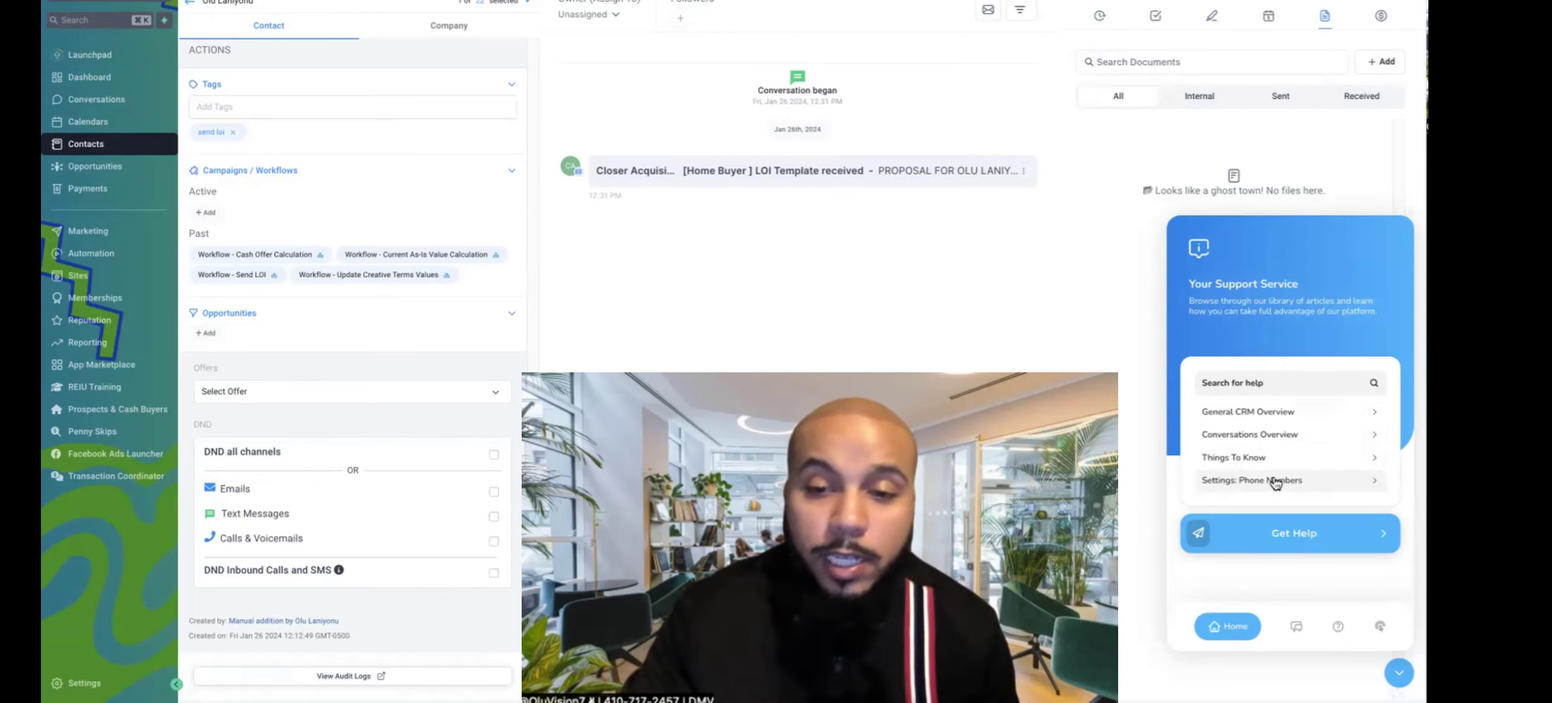
left_click(1336, 634)
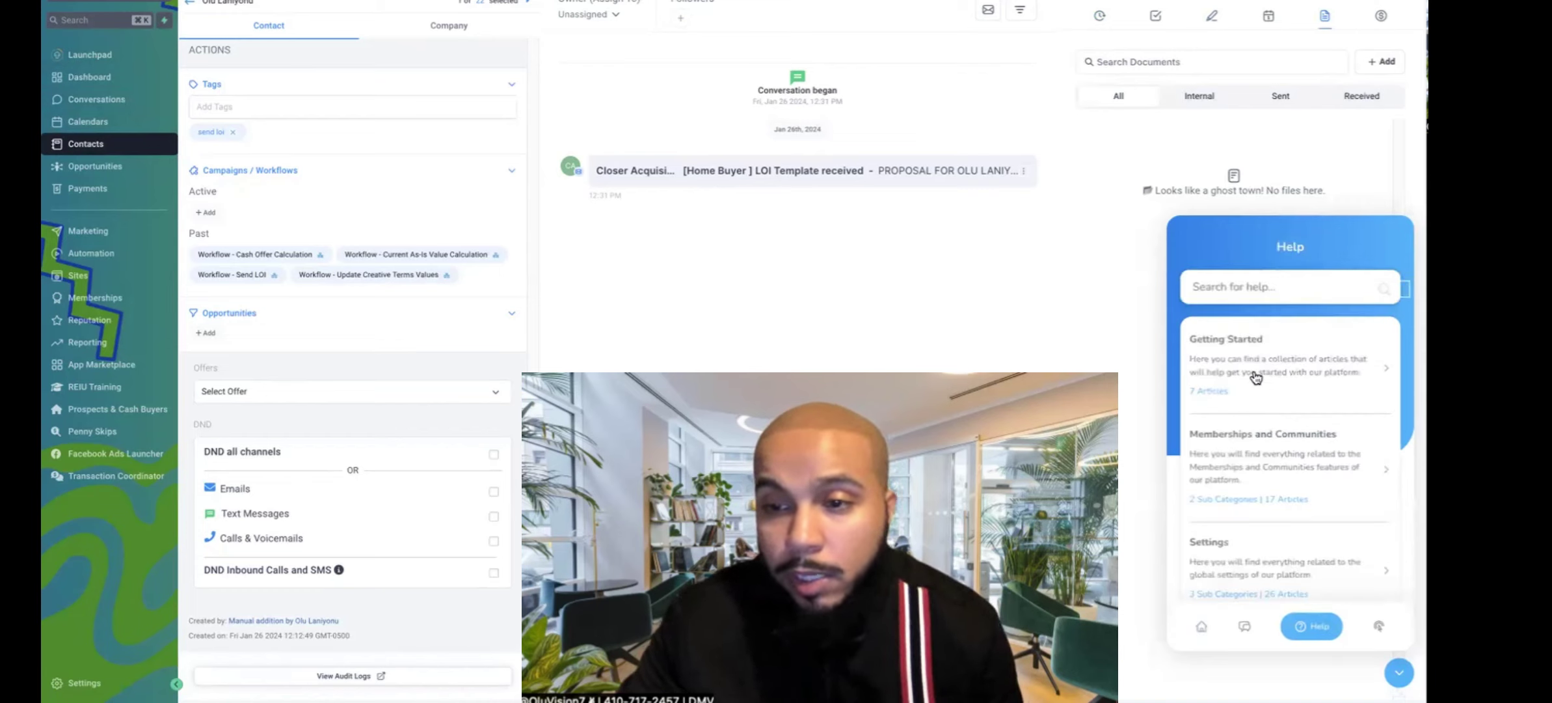
scroll(1252, 347, "down", 1)
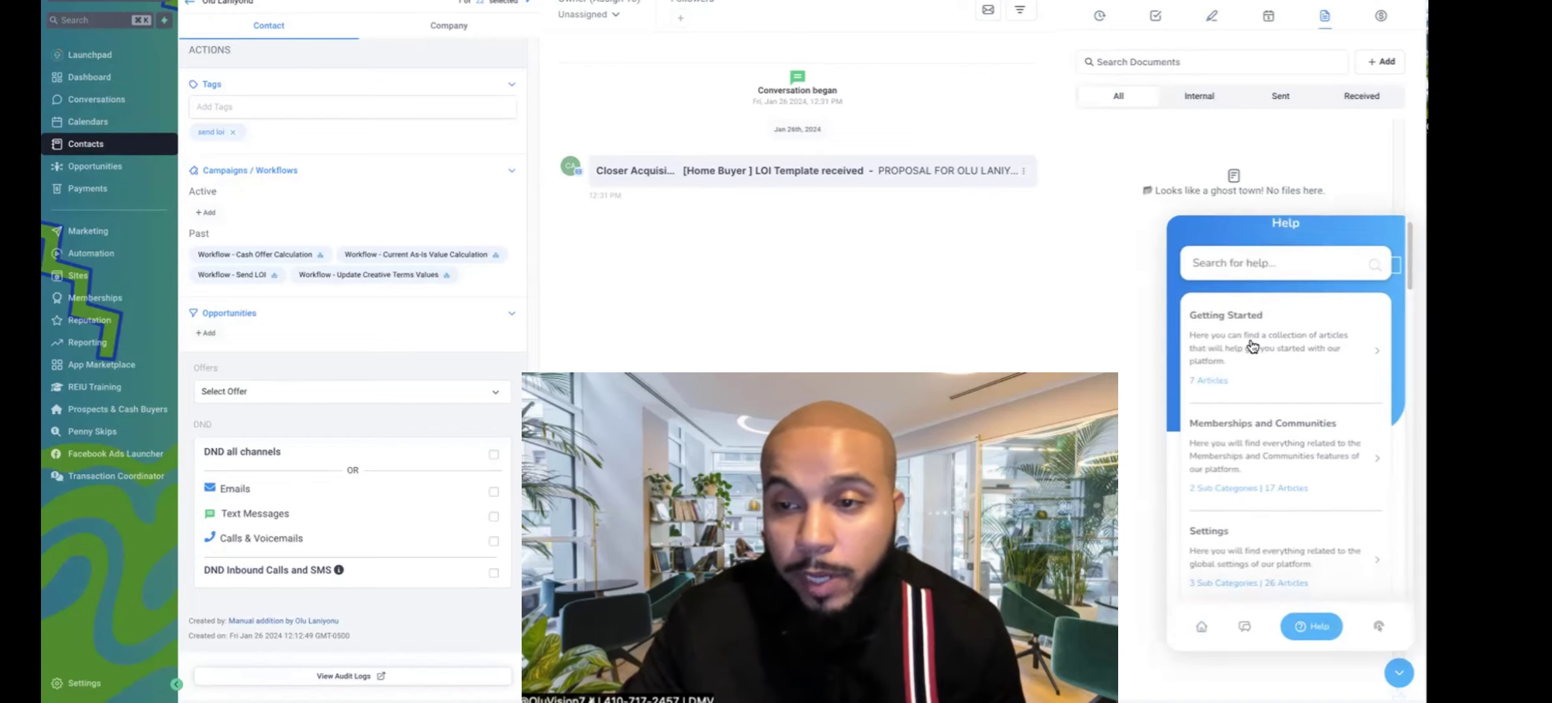
Step: Search the help articles for 'tags', review the results, then clear the search
left_click(1250, 274)
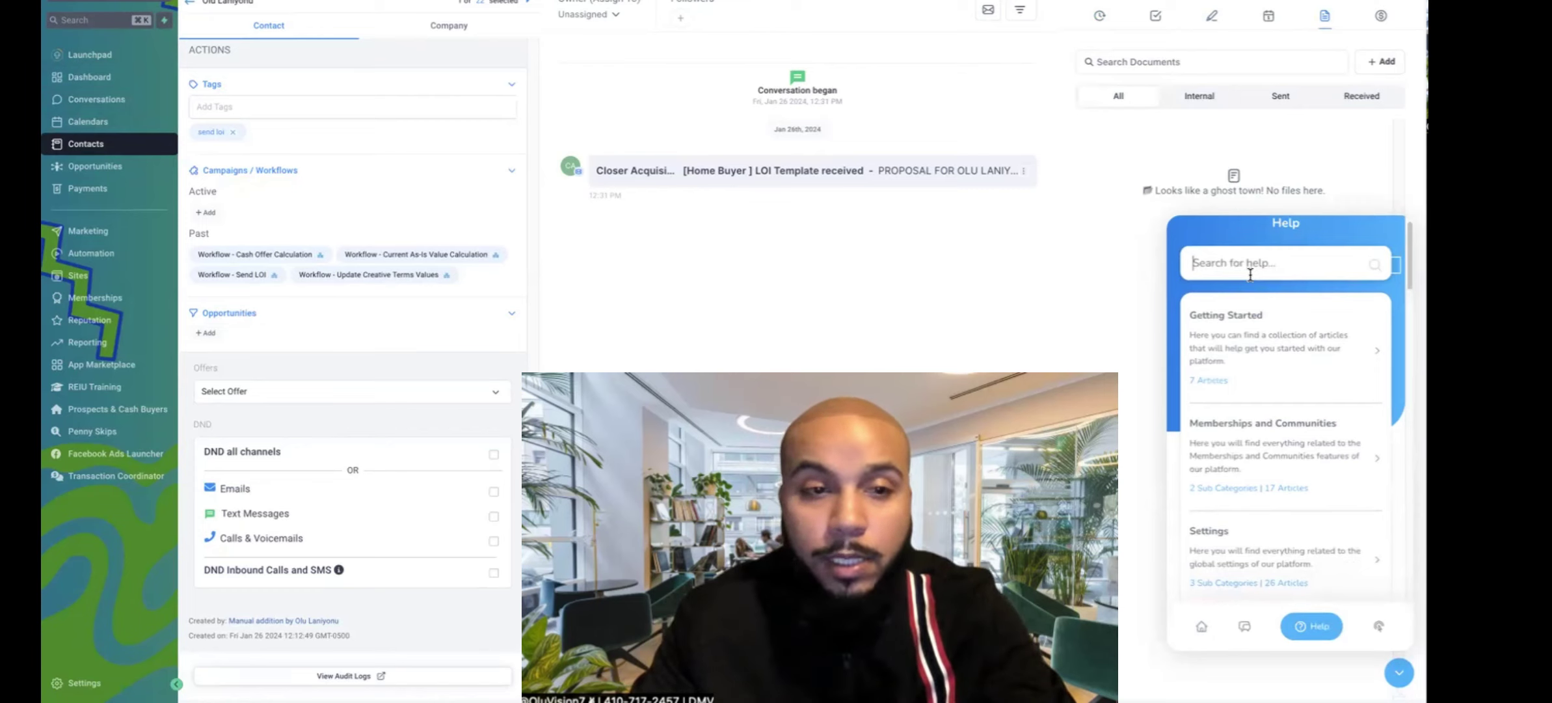
type("tags")
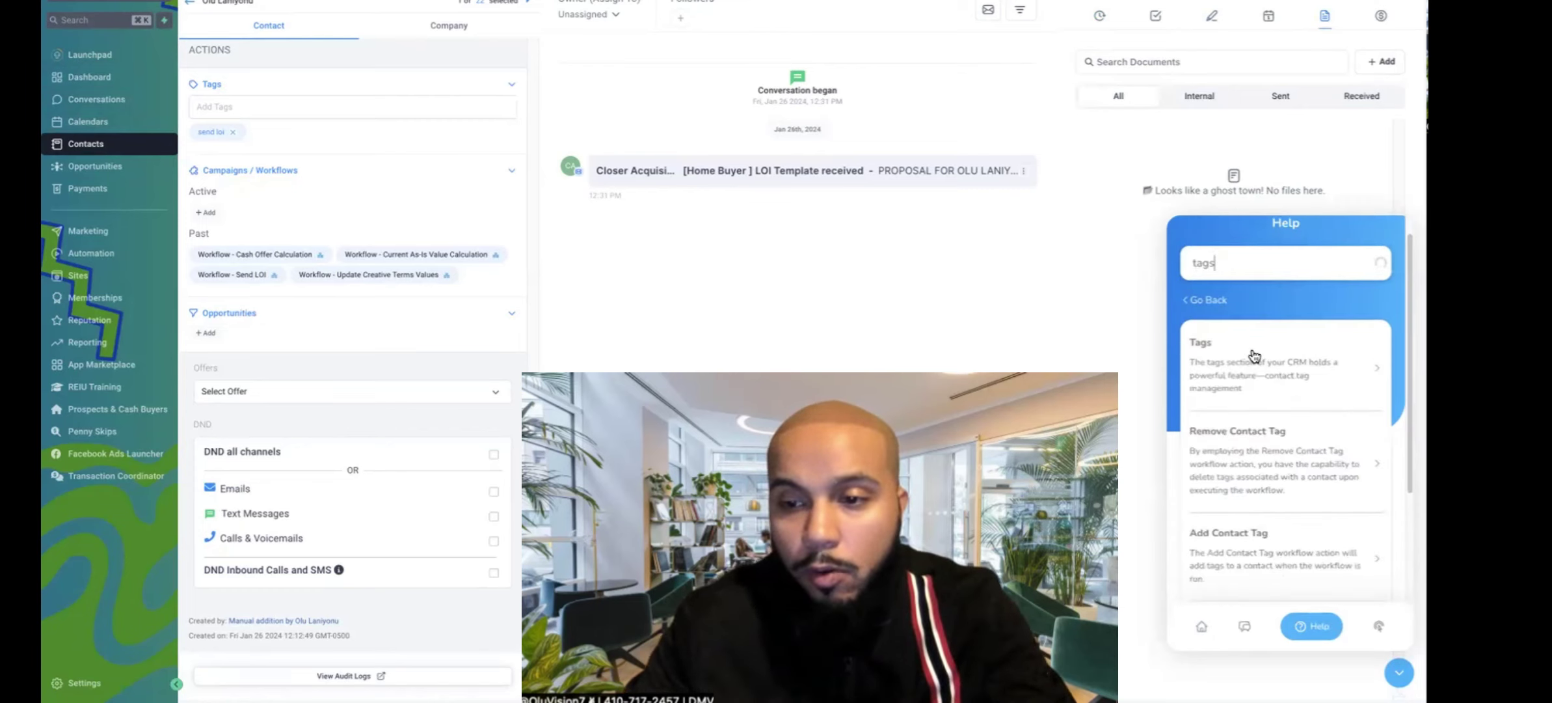
scroll(1243, 455, "down", 5)
scroll(1238, 449, "up", 2)
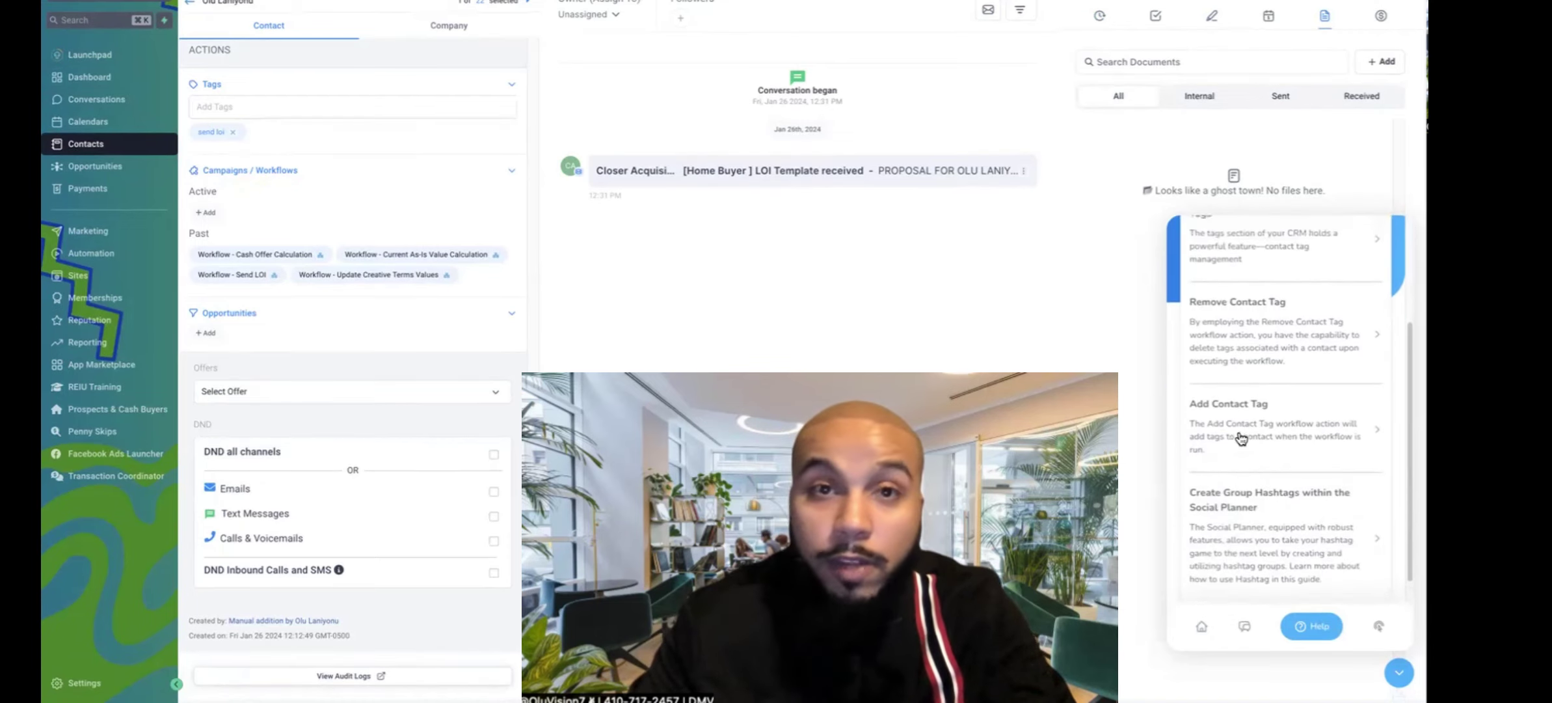
scroll(1252, 358, "up", 3)
key("BackSpace")
key("BackSpace")
key("BackSpace")
key("BackSpace")
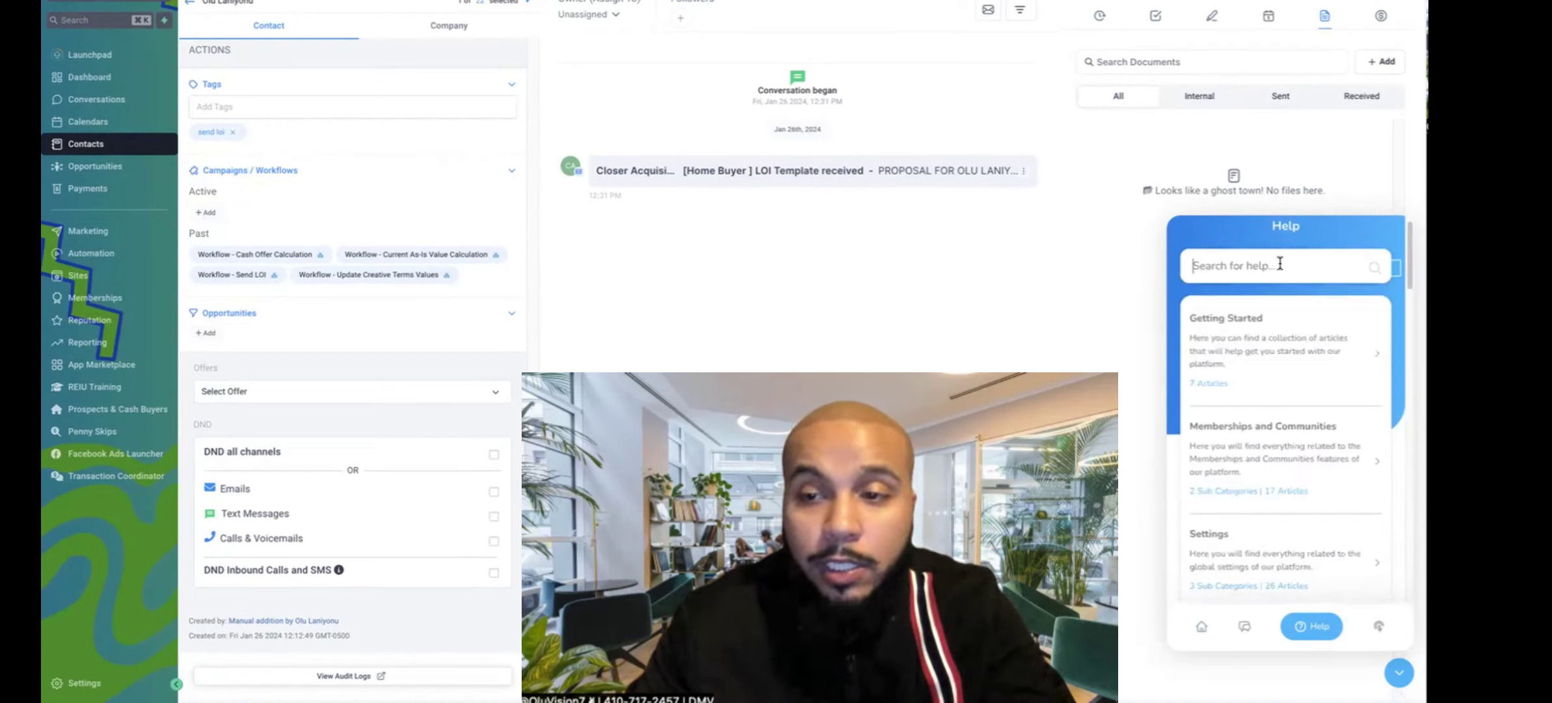
Step: Start the Contacts - Tasks product tour from the widget's Tours list
left_click(1377, 629)
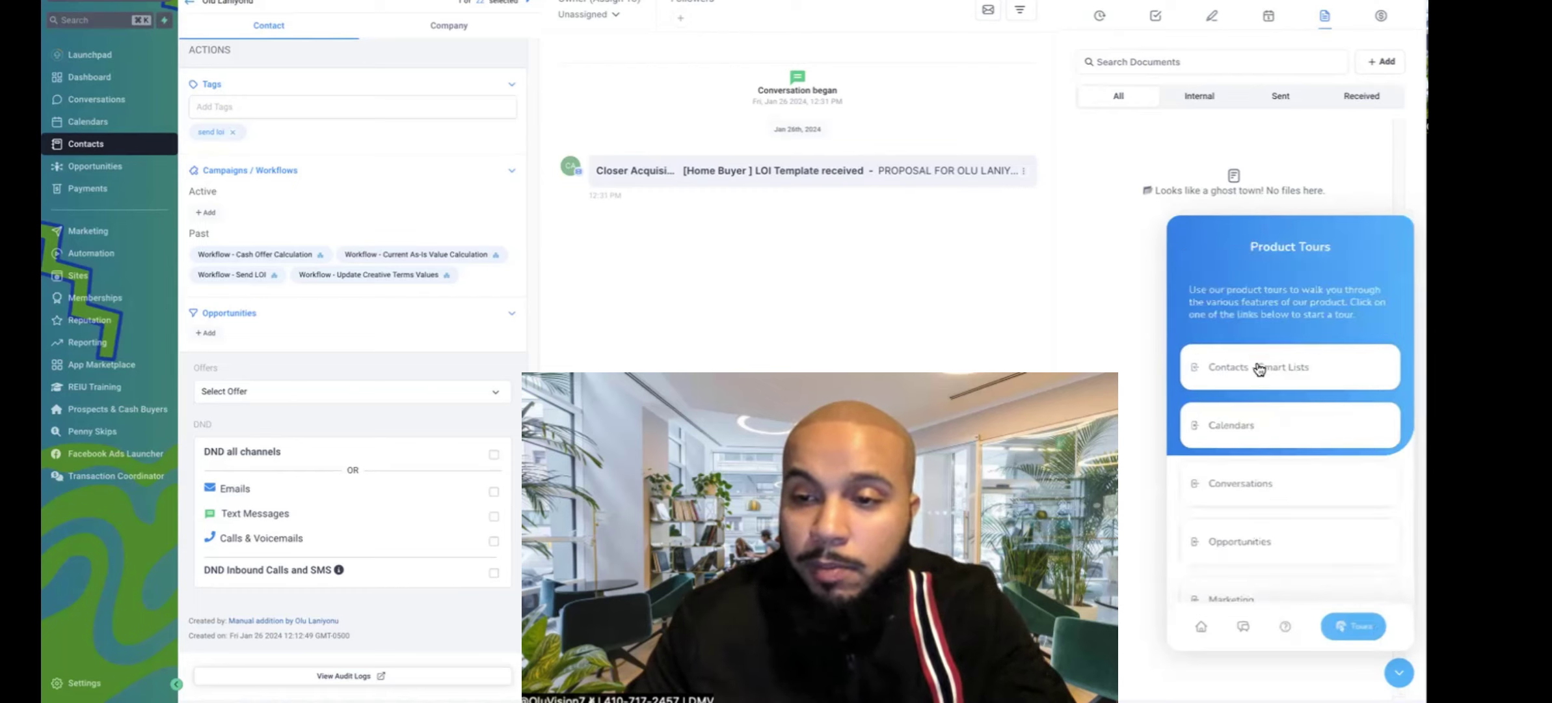
scroll(1260, 393, "down", 3)
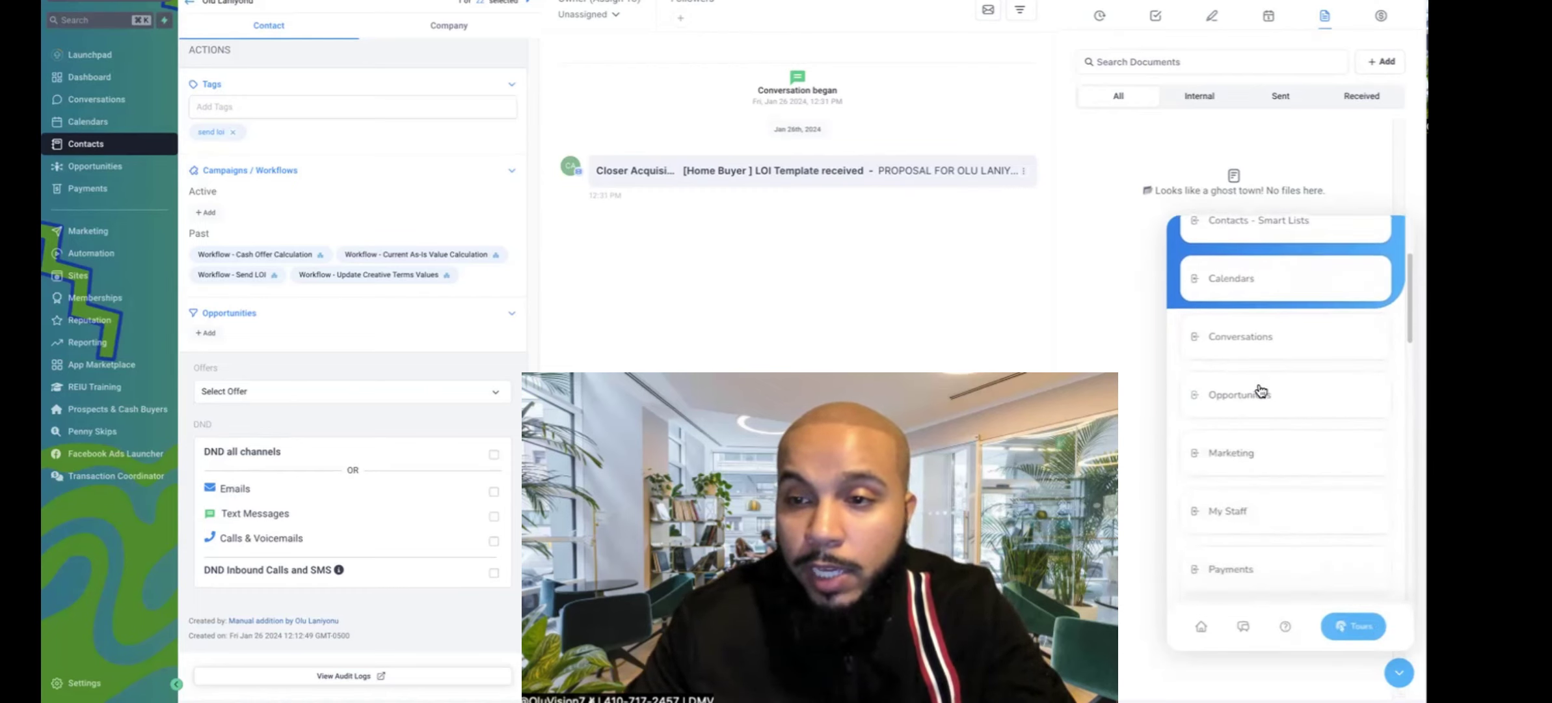
scroll(1260, 387, "down", 5)
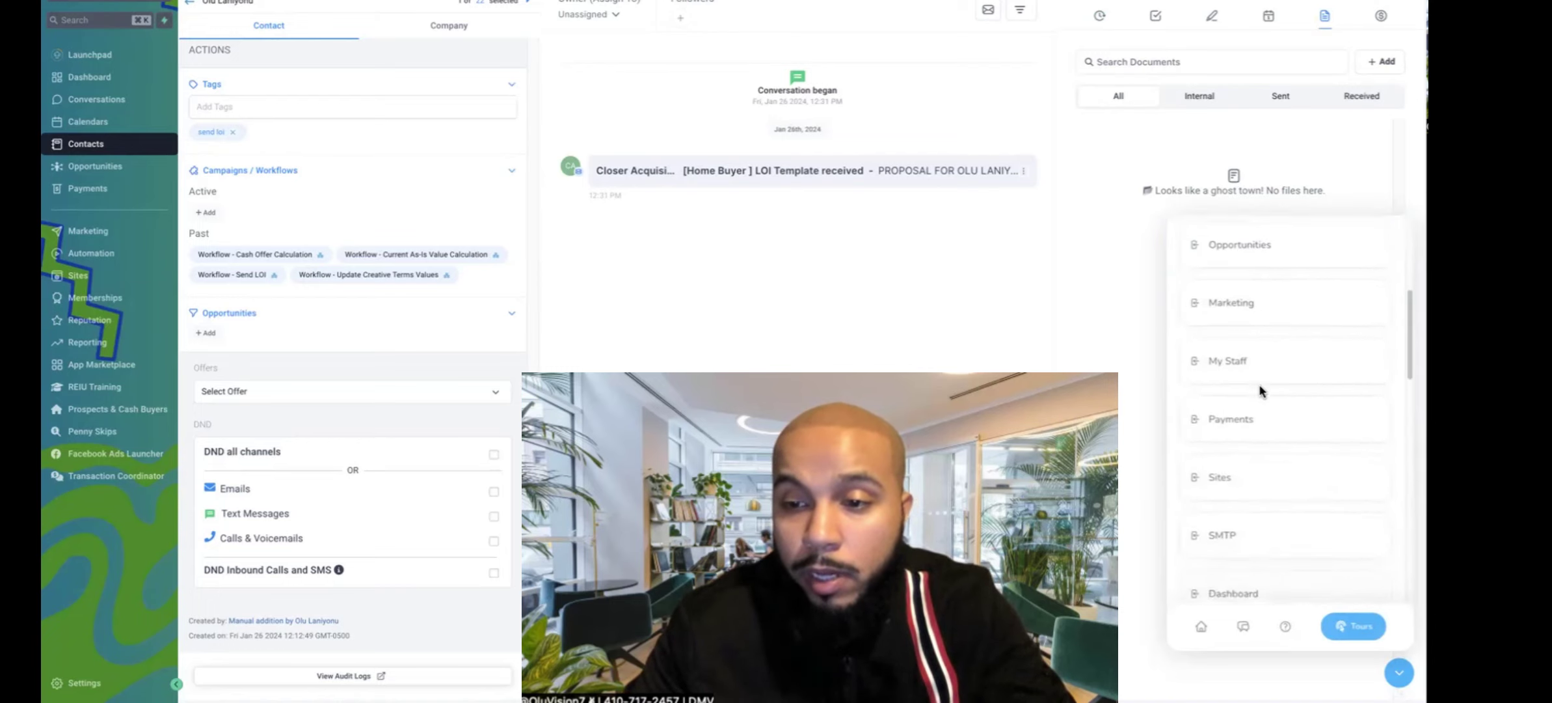
scroll(1260, 390, "down", 6)
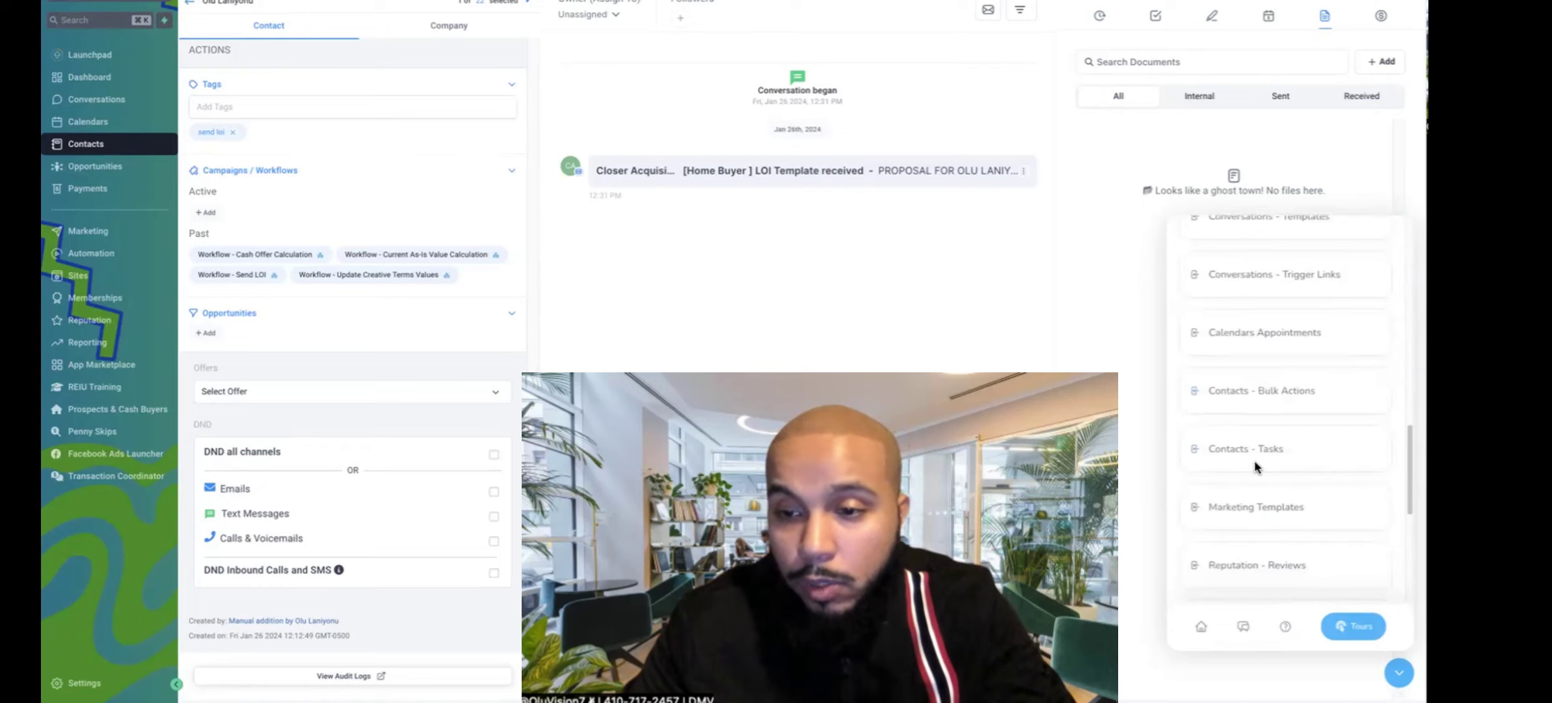
left_click(1254, 450)
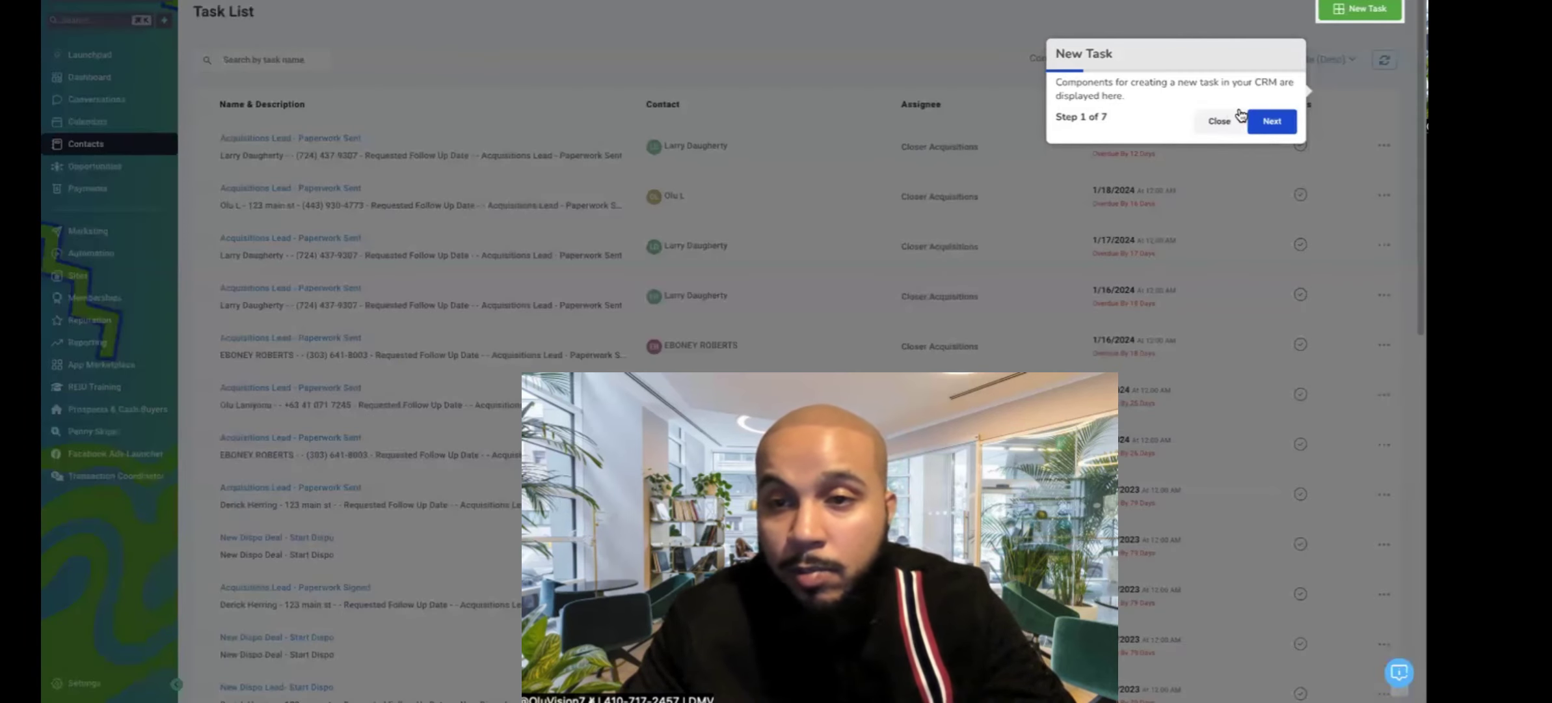
Step: Step through Search Task, Contact Filter, Assignee, Status and Sort By, then finish the tour
left_click(1272, 121)
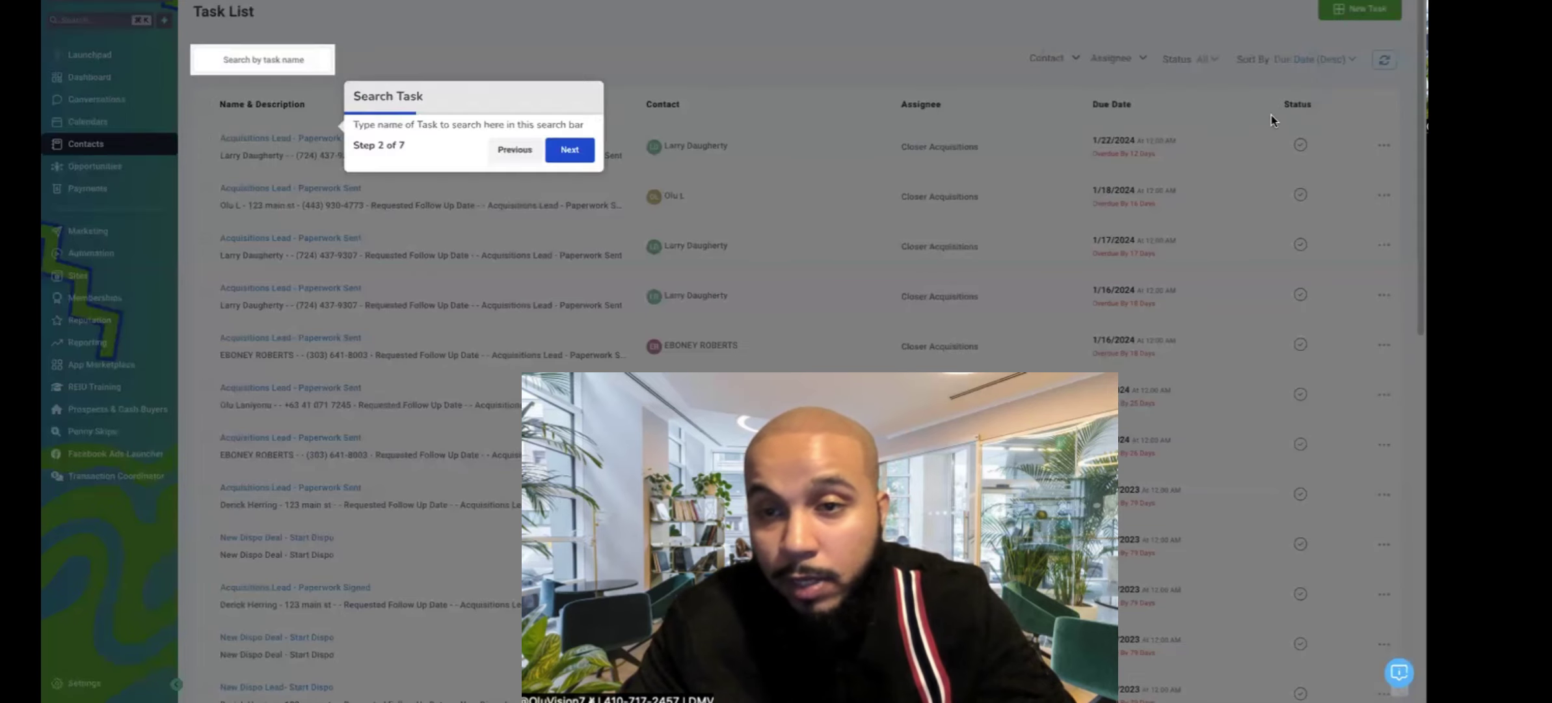
left_click(568, 151)
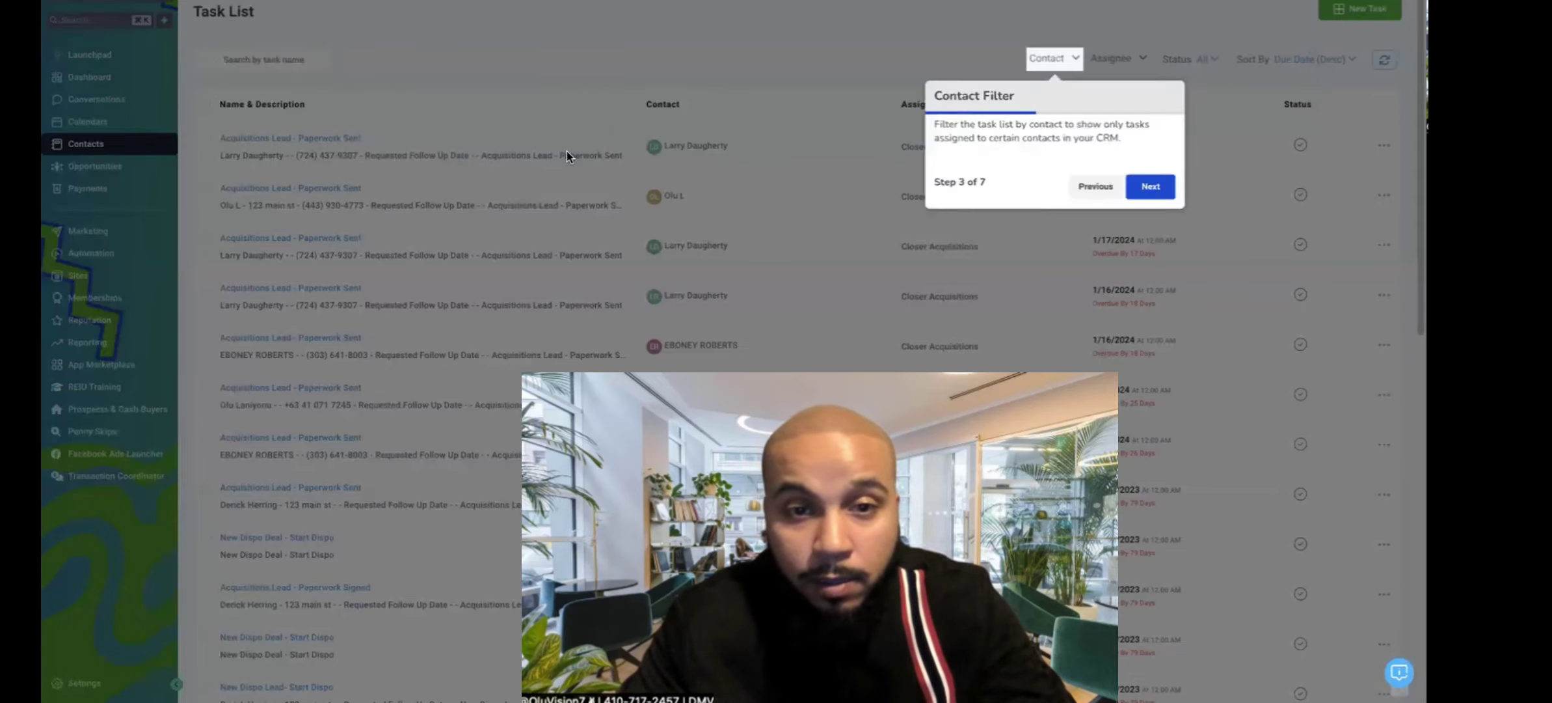
left_click(1150, 187)
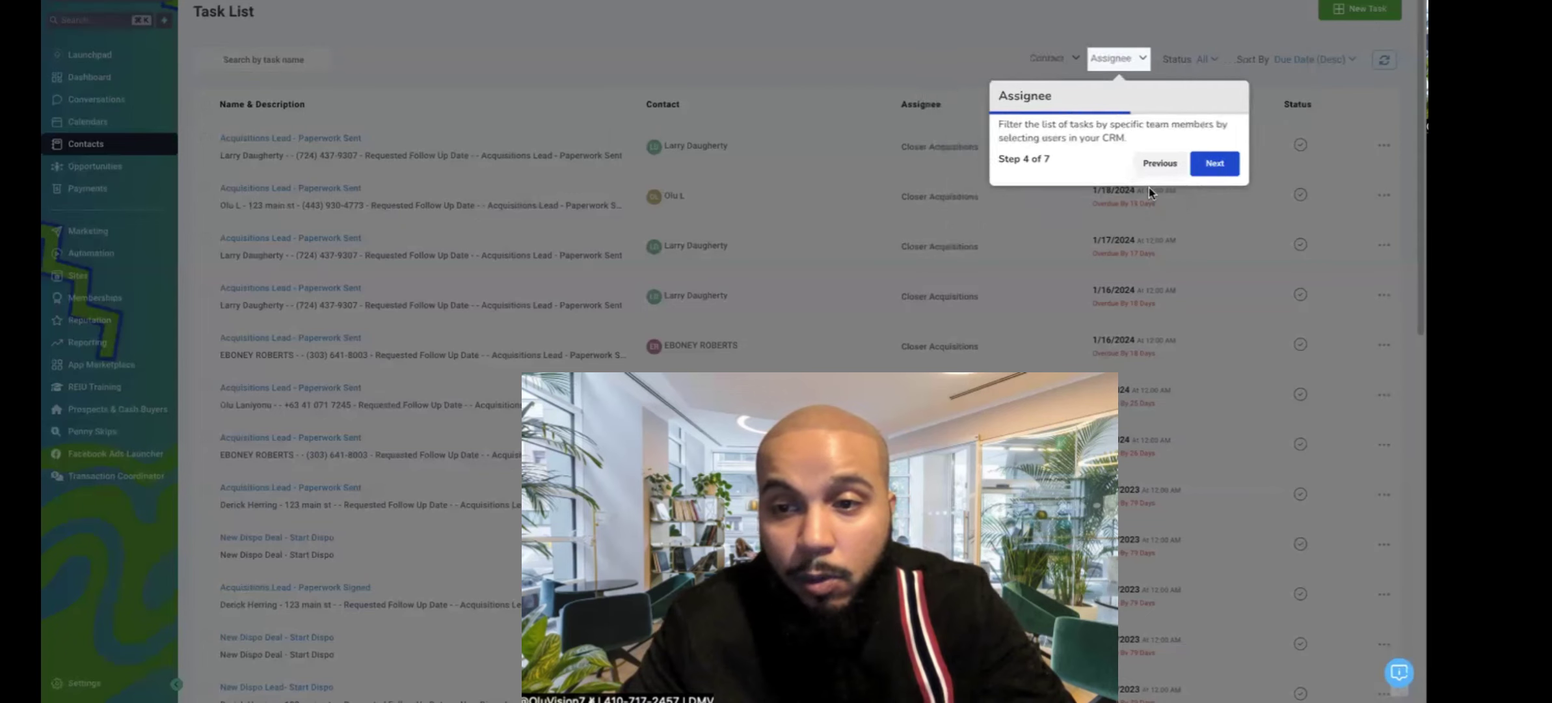
left_click(1214, 163)
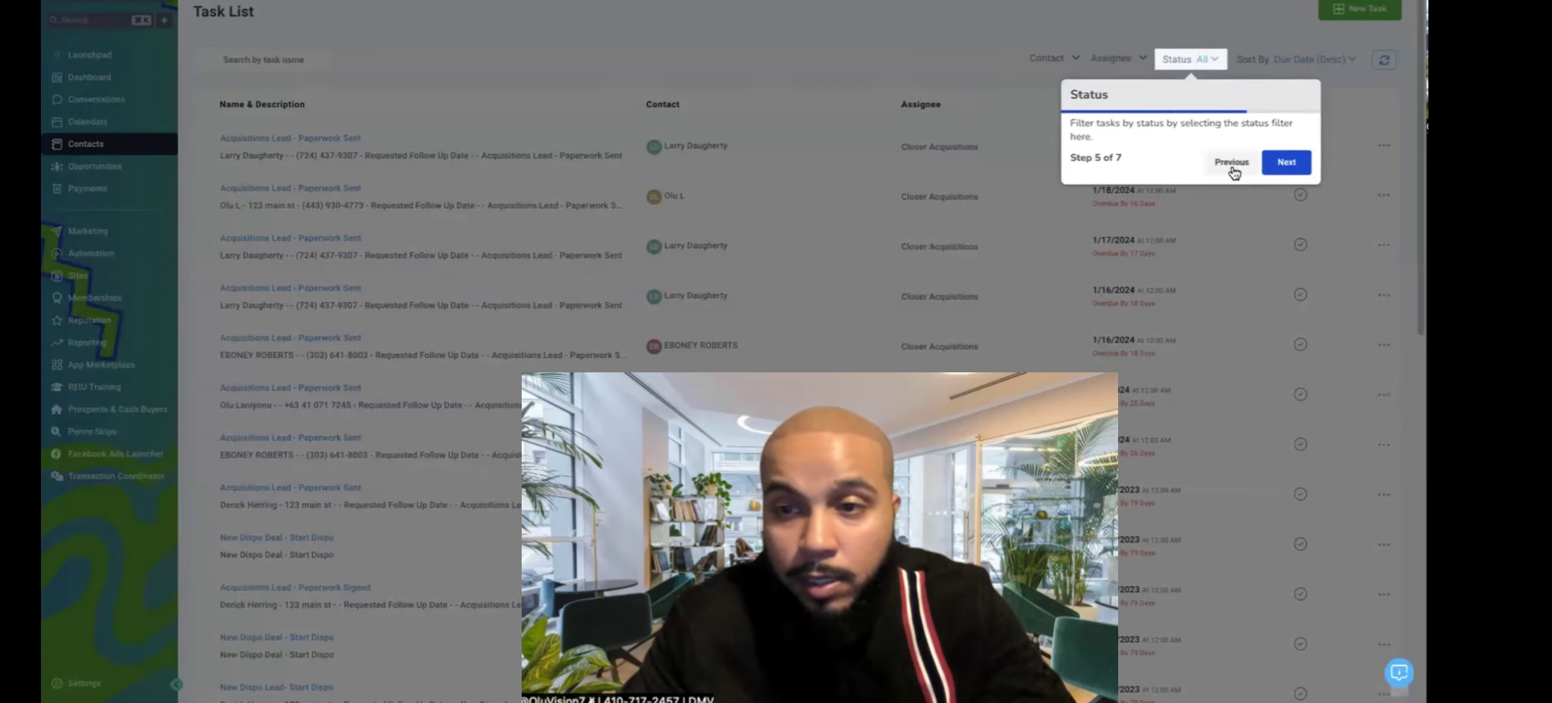
left_click(1288, 162)
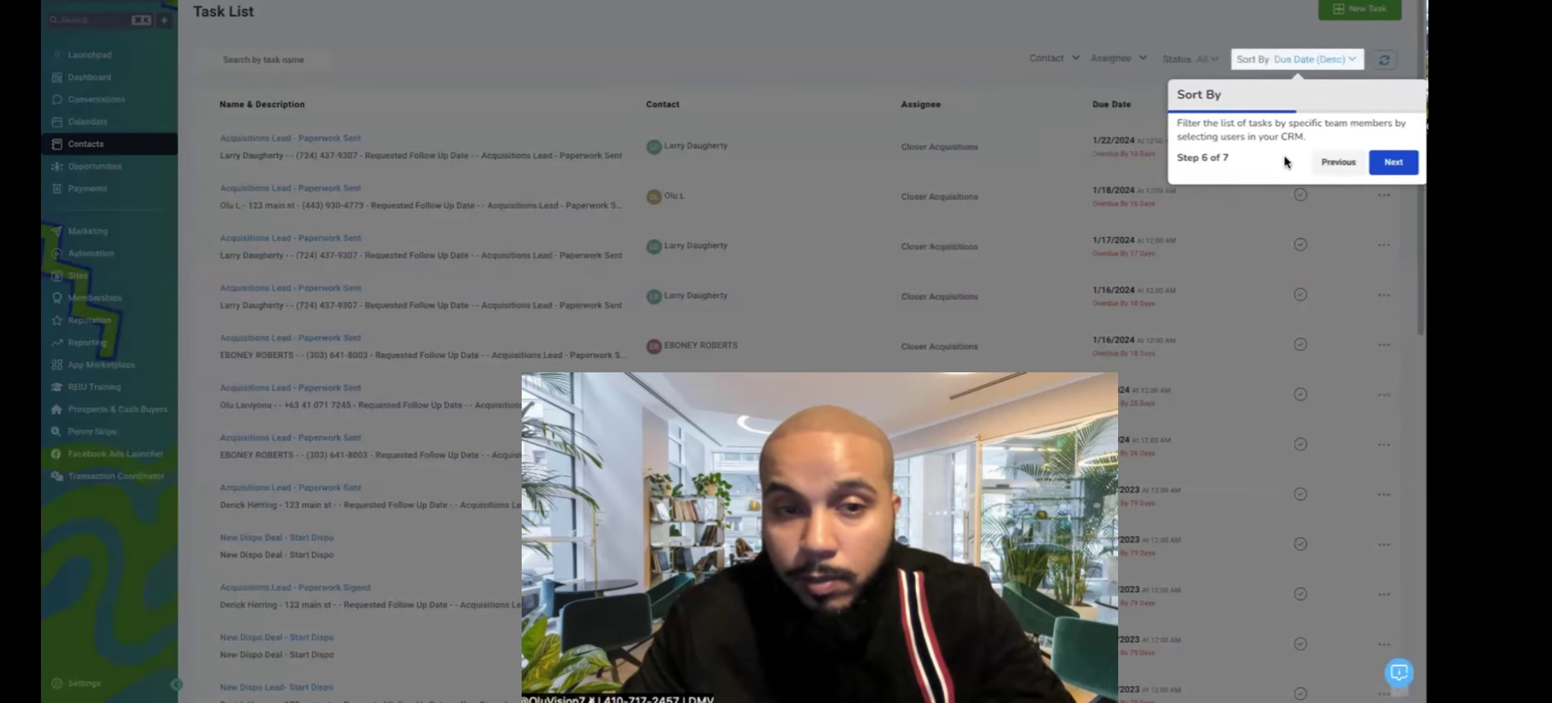
left_click(1392, 162)
left_click(1325, 141)
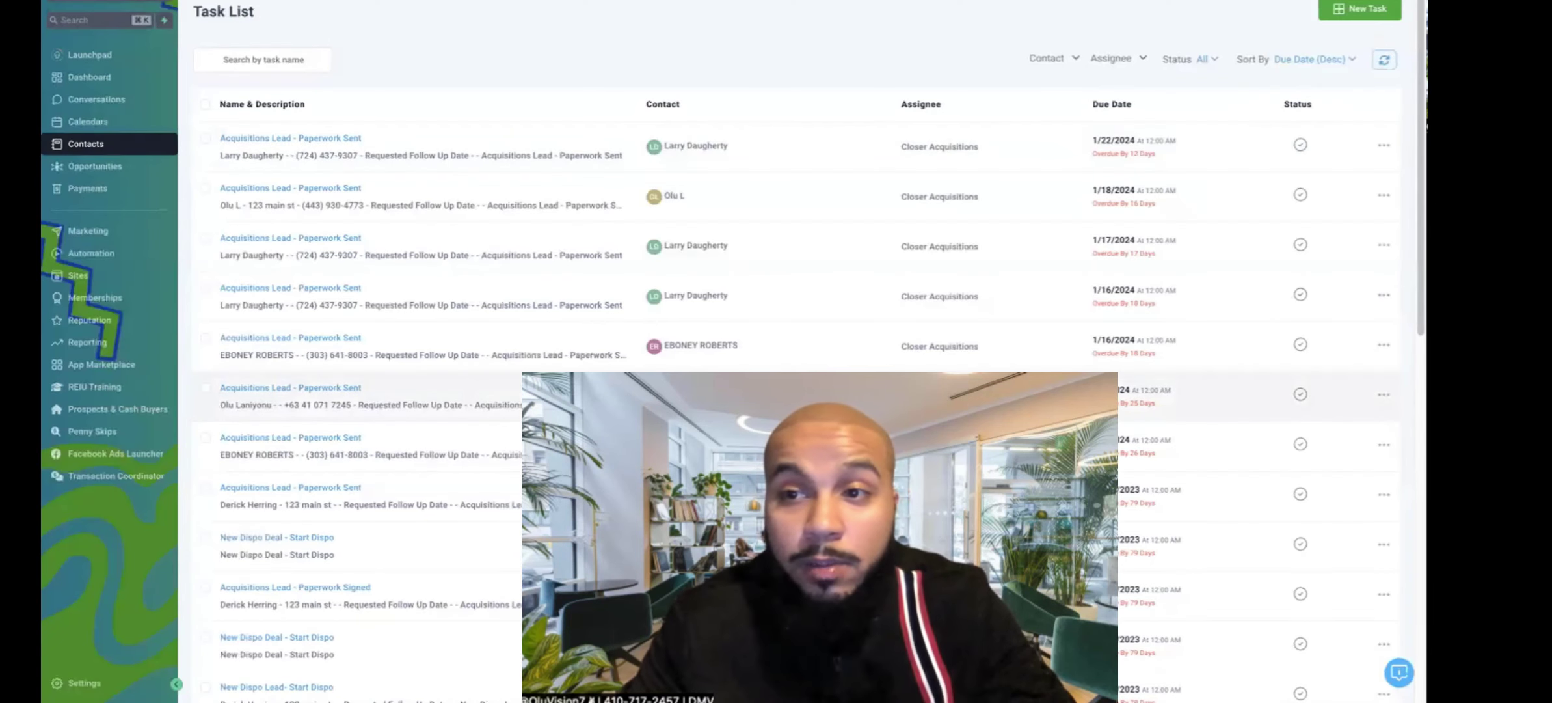
Step: Reopen the support widget, switch to Chat, and place the cursor in Send a message
left_click(1399, 672)
left_click(1281, 624)
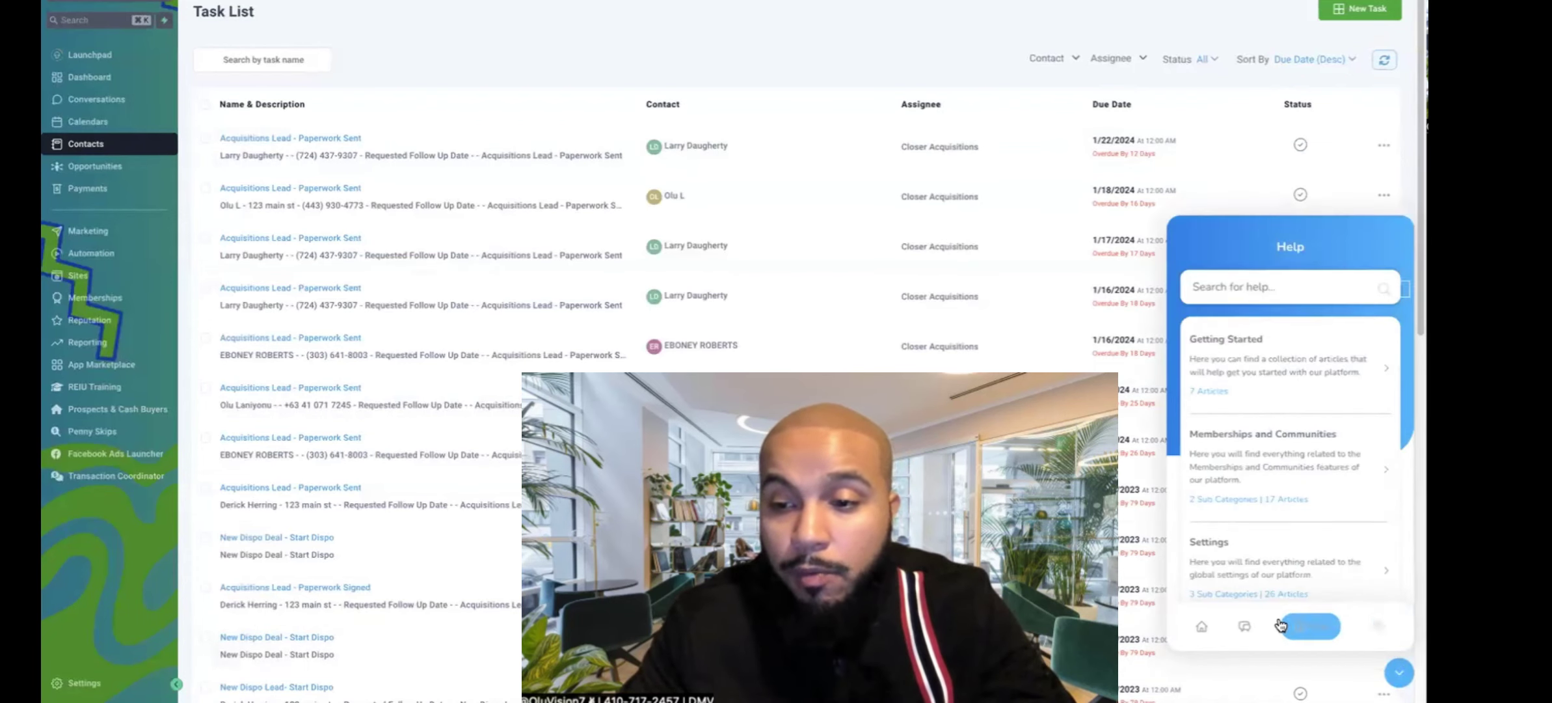
left_click(1246, 628)
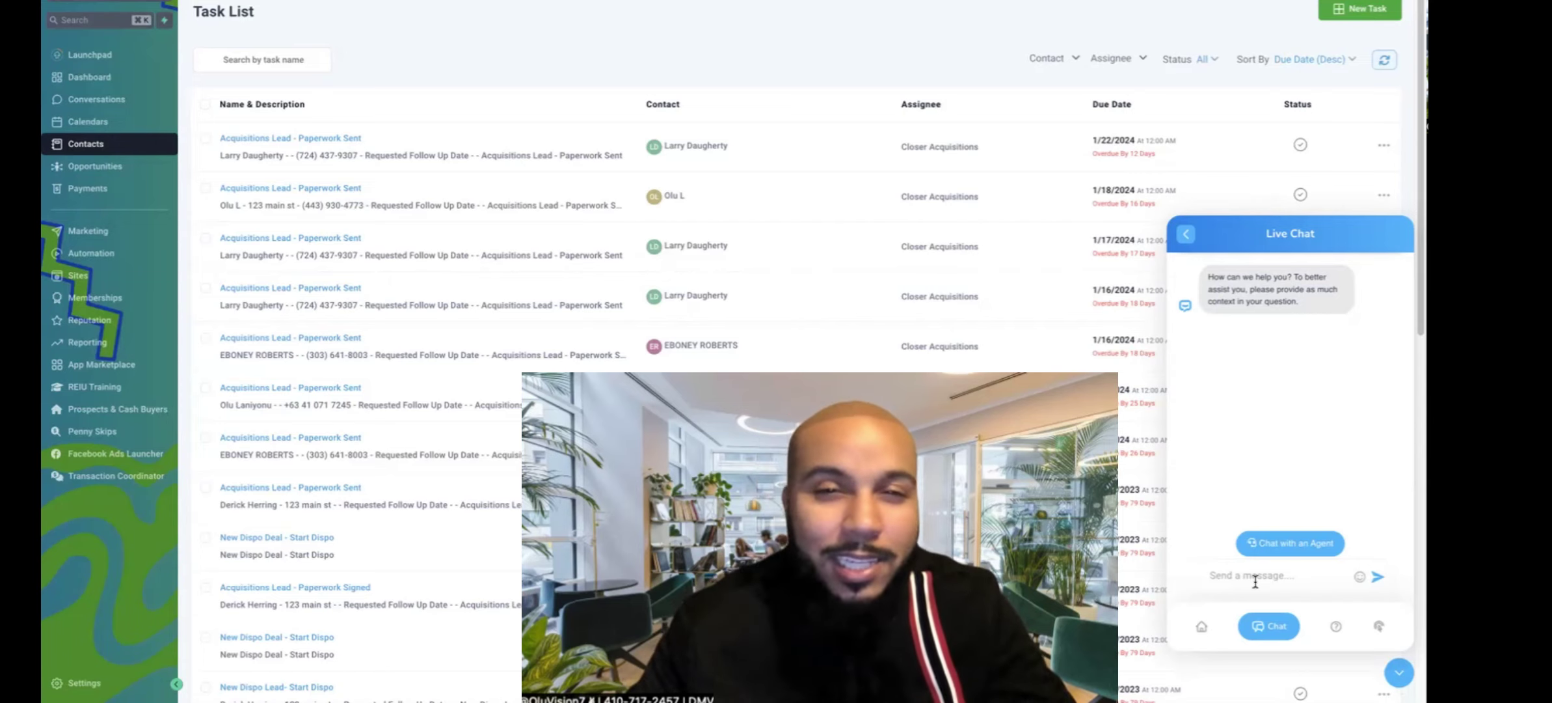
left_click(1255, 576)
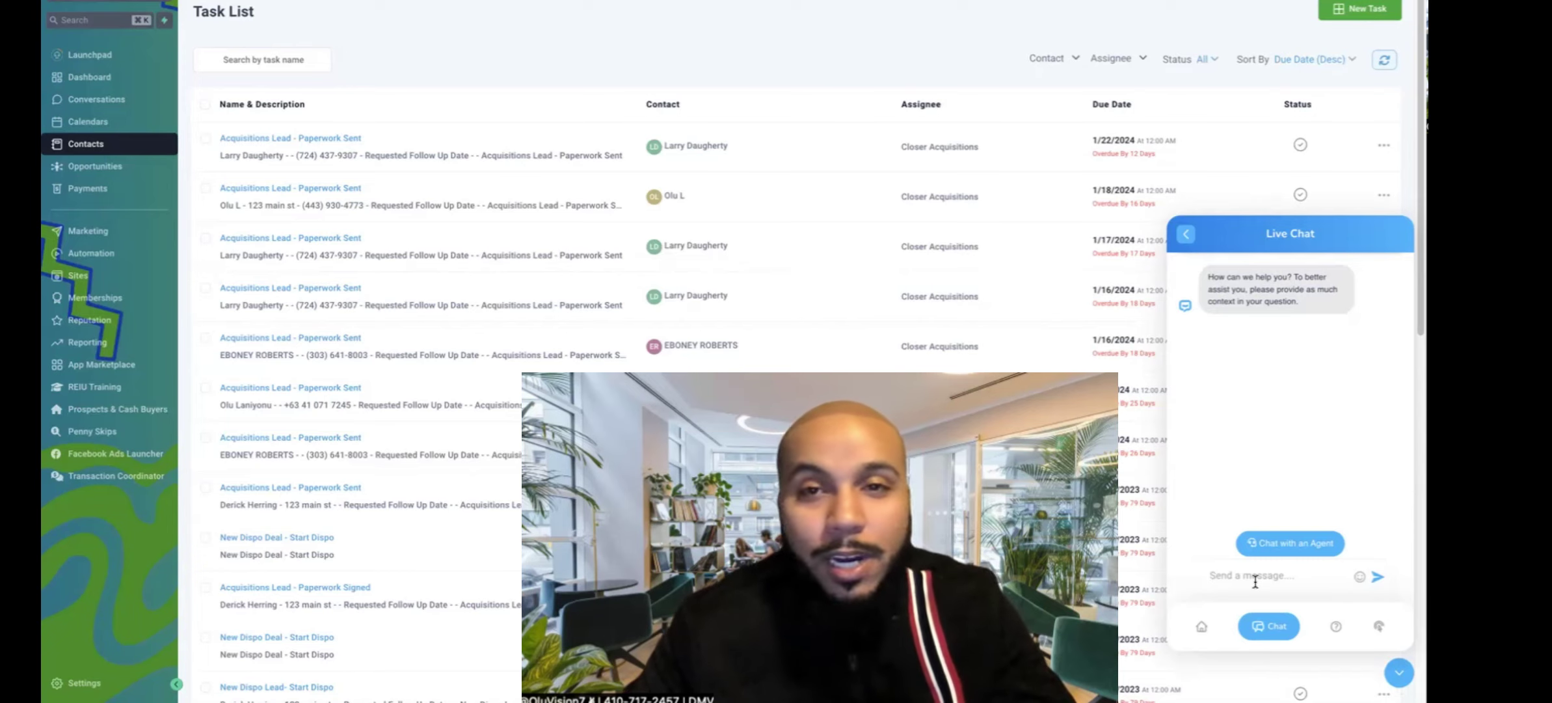